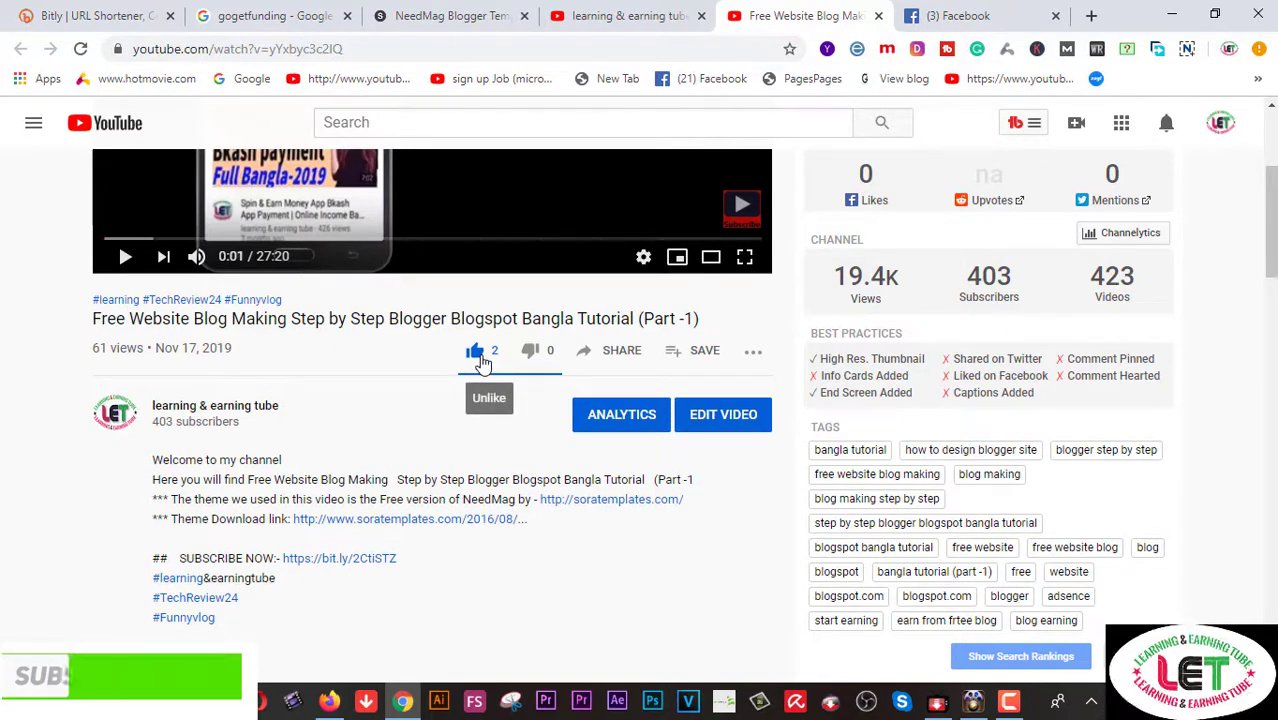
- Switch to Firefox and open the Theme settings of the clippingbd24 blog in Blogger
left_click(328, 701)
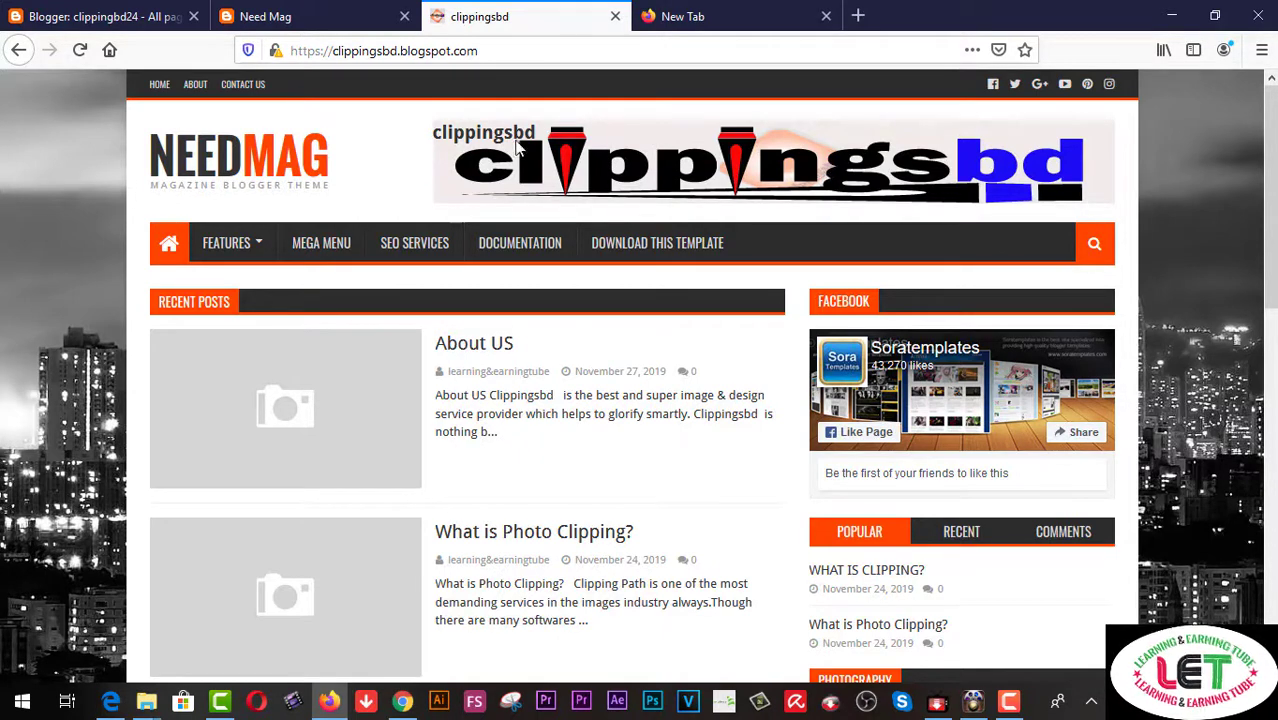
left_click(155, 24)
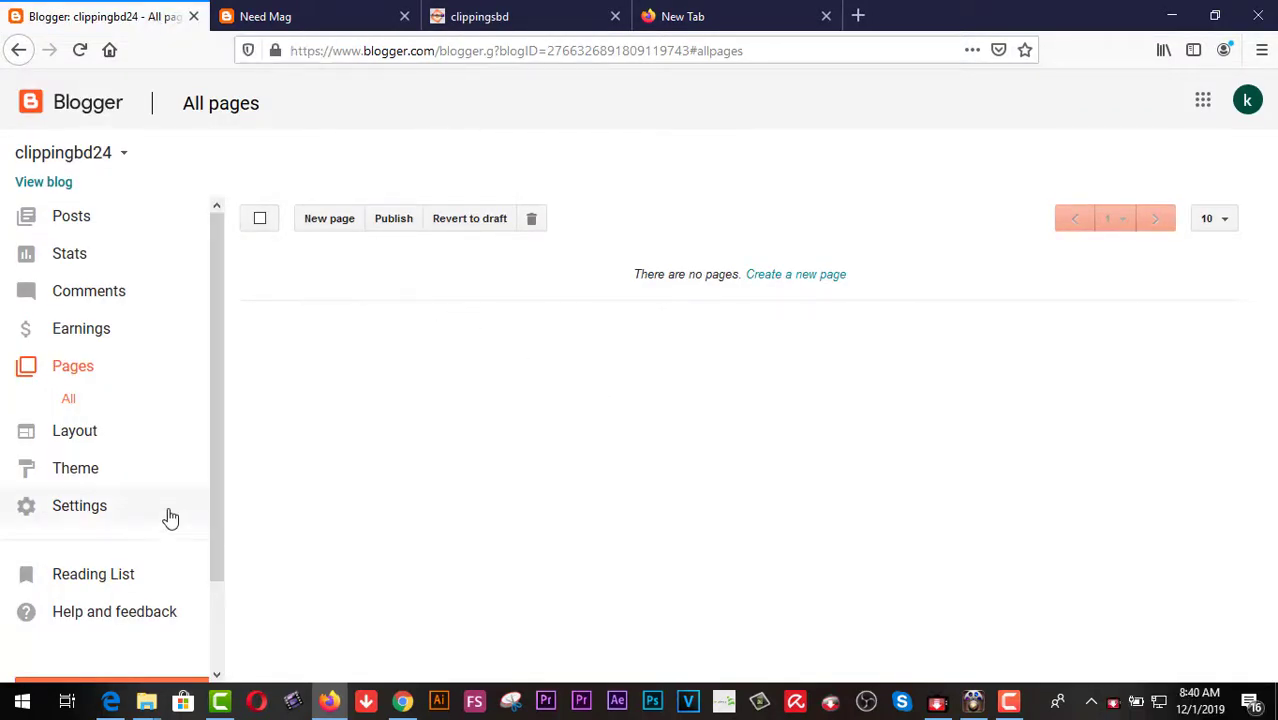
left_click(80, 475)
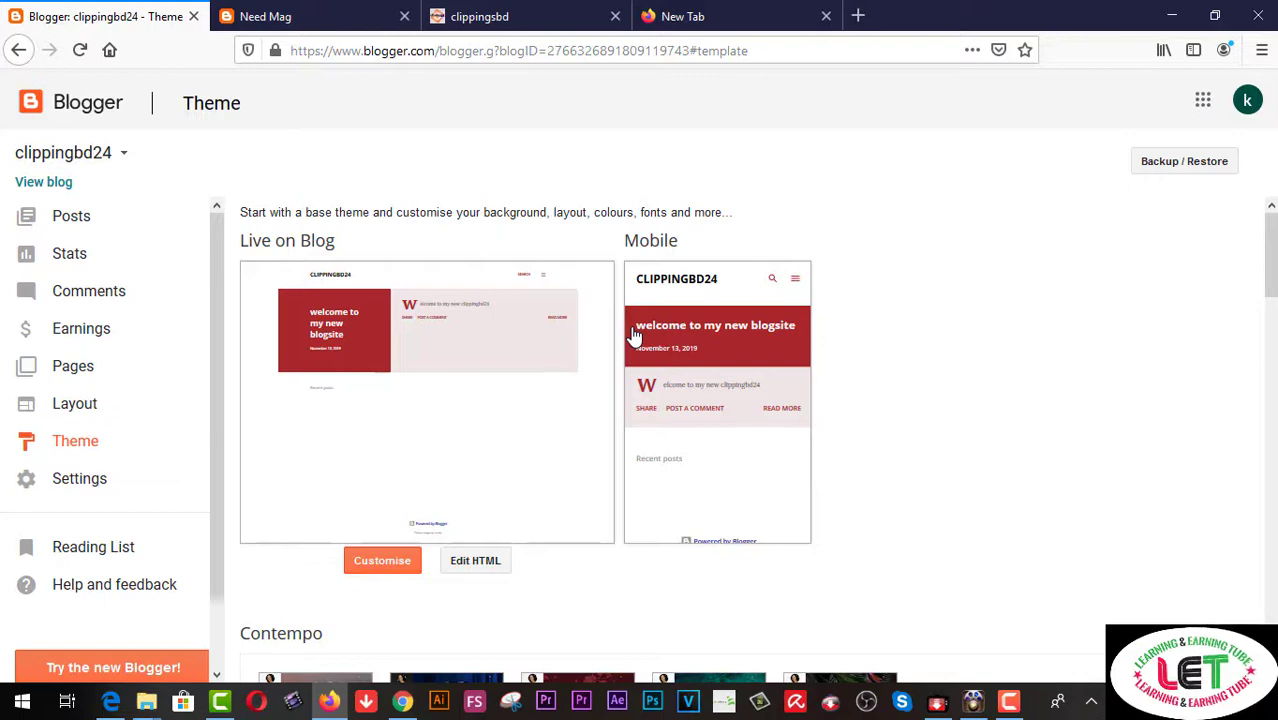
- Switch to Chrome, open the theme download link from the video description in a new tab, and look over the Sora Templates archive
left_click(402, 701)
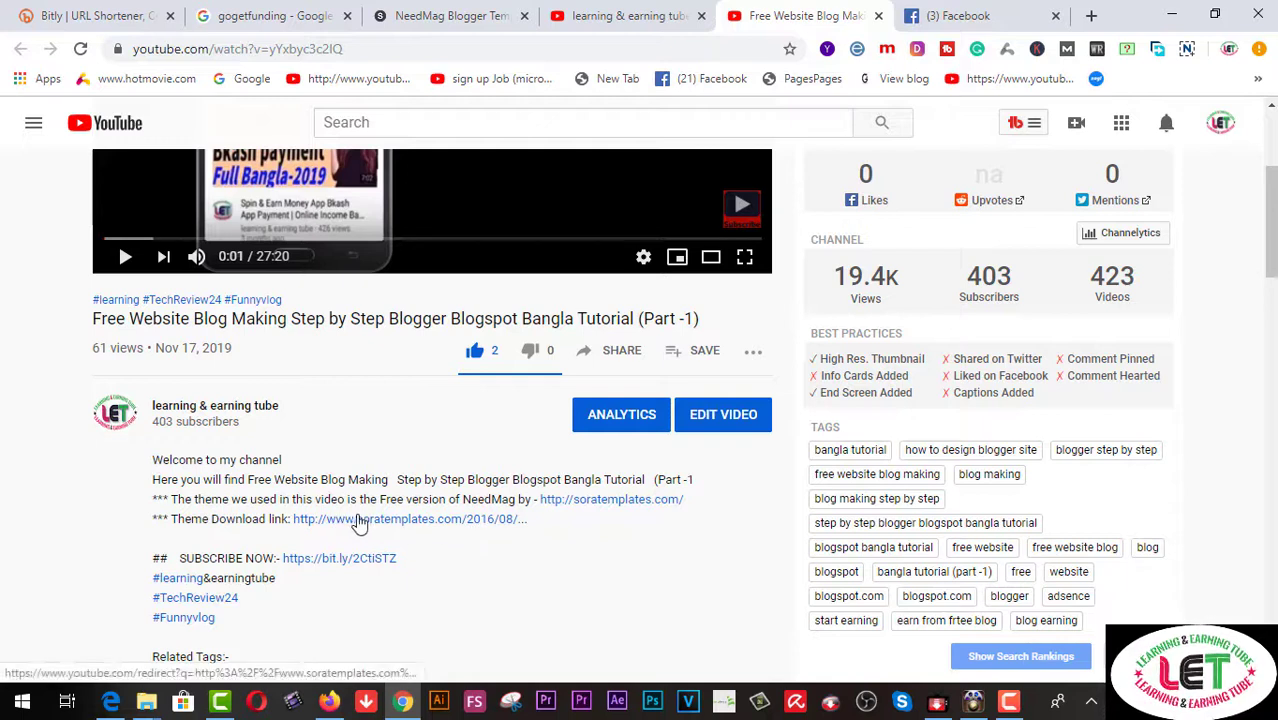
right_click(457, 527)
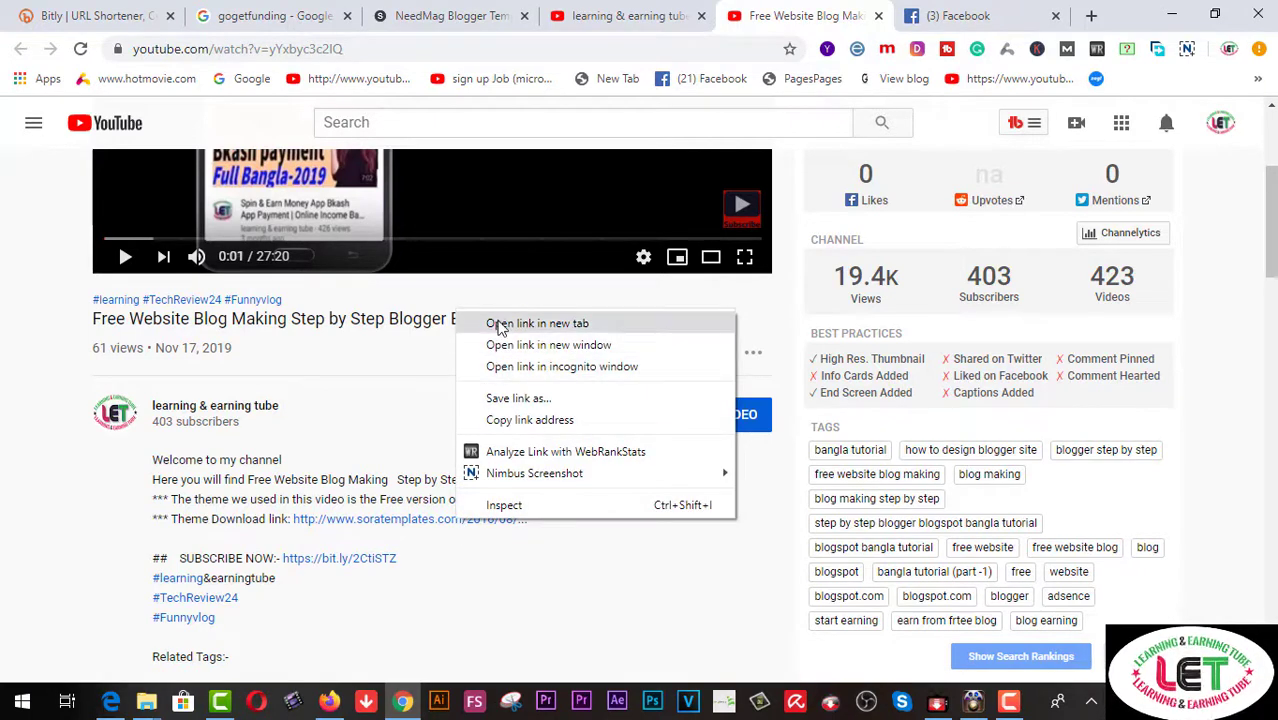
left_click(498, 324)
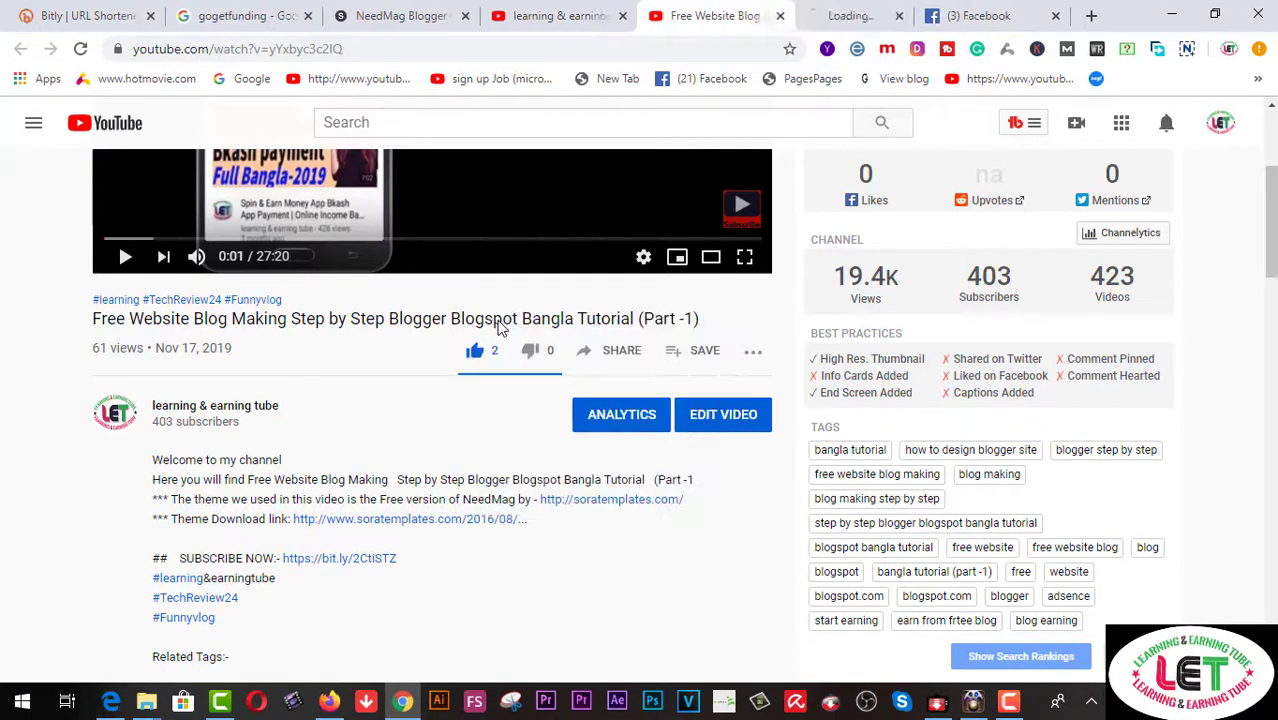
left_click(808, 26)
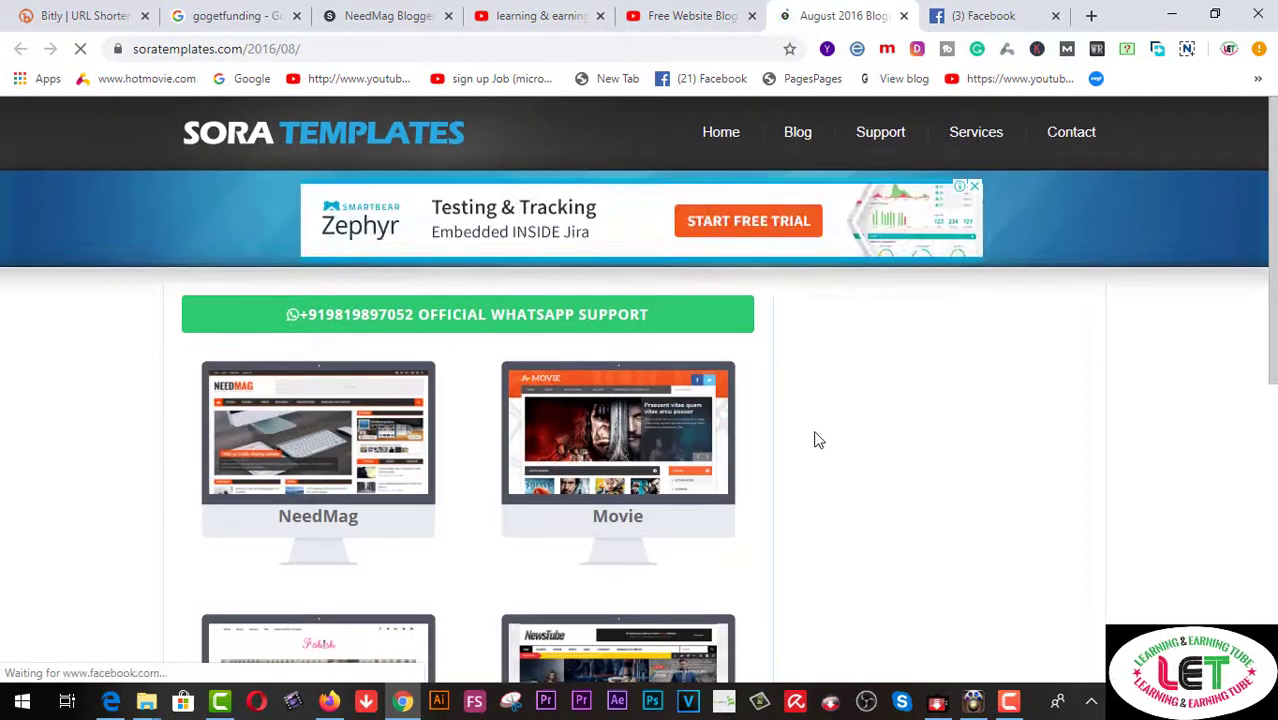
scroll(816, 437, "down", 6)
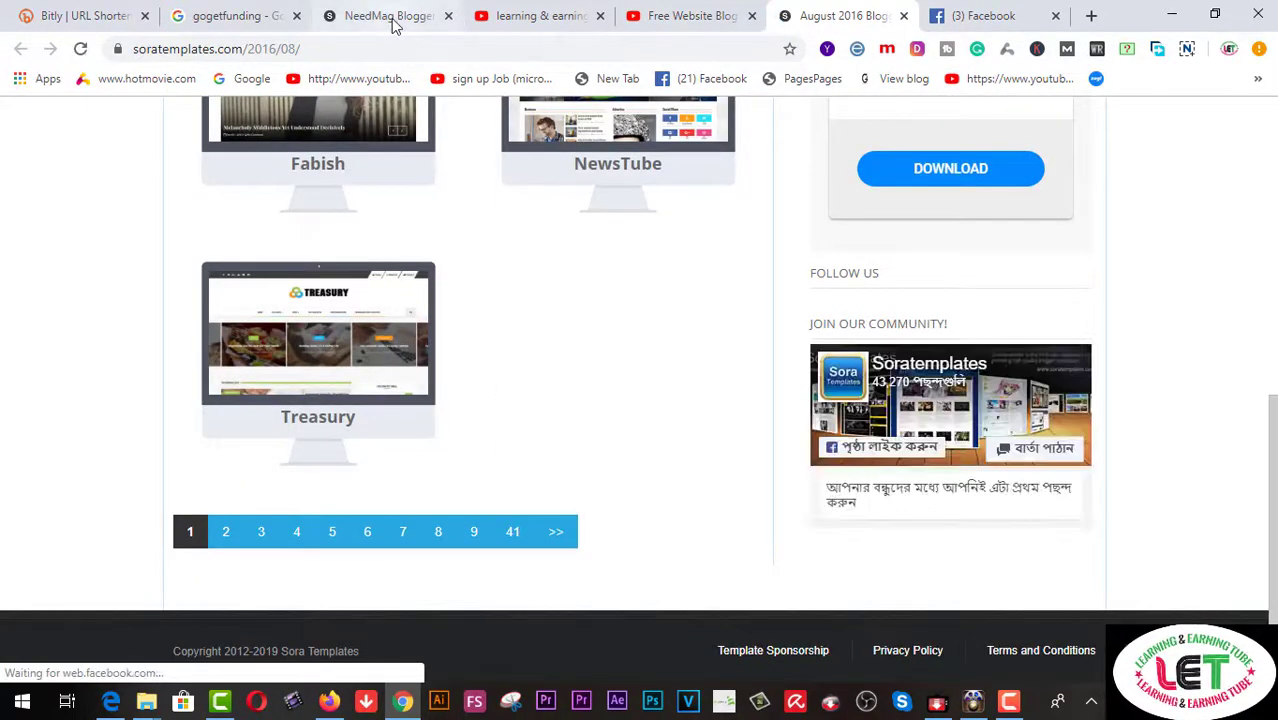
- Show the free version download section on the already open NeedMag Blogger template page
left_click(391, 18)
scroll(846, 342, "up", 6)
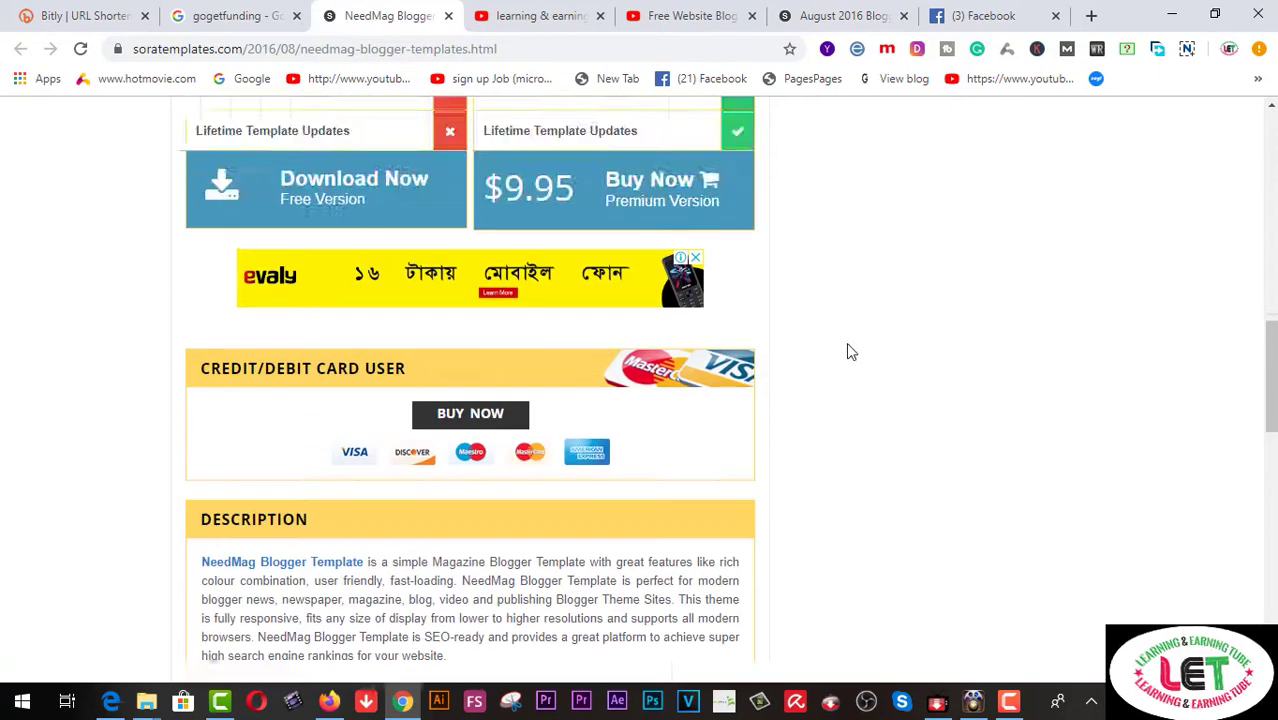
scroll(846, 342, "down", 3)
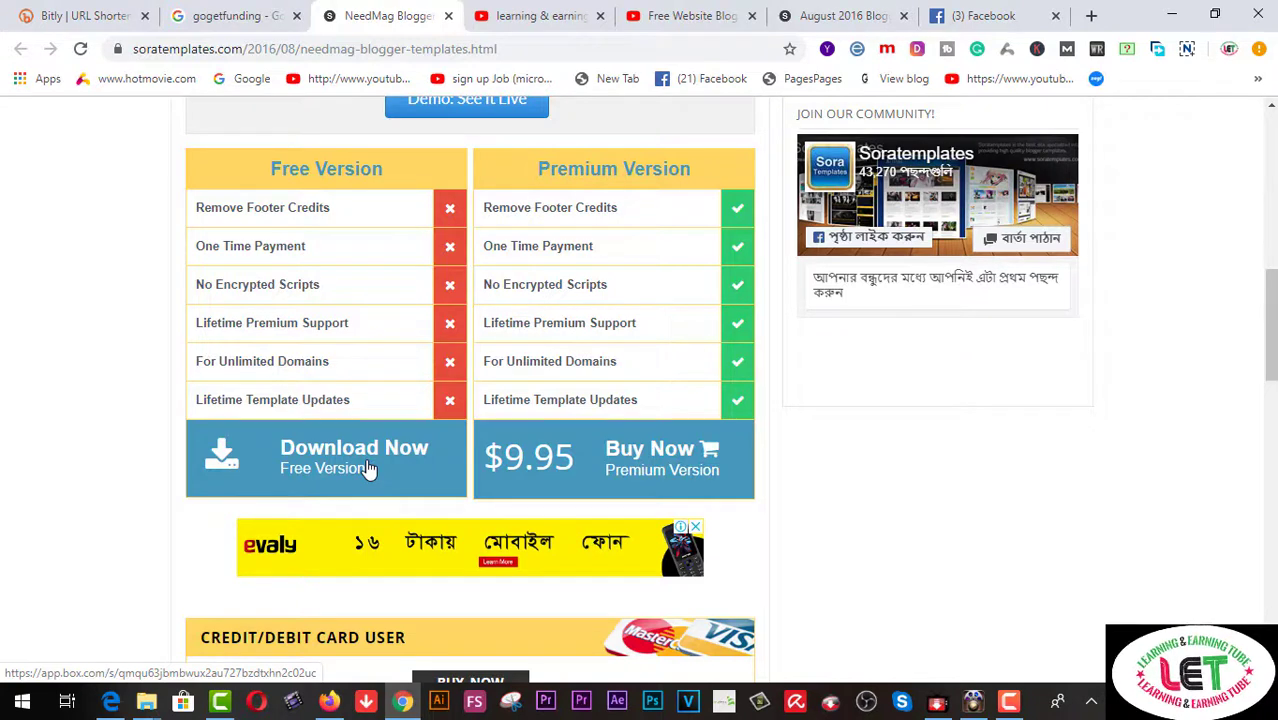
- Switch to Blogger in Firefox, choose NeedMag Free Version (1).zip from Downloads as the theme restore file, and close the dialog without uploading
mouse_move(337, 708)
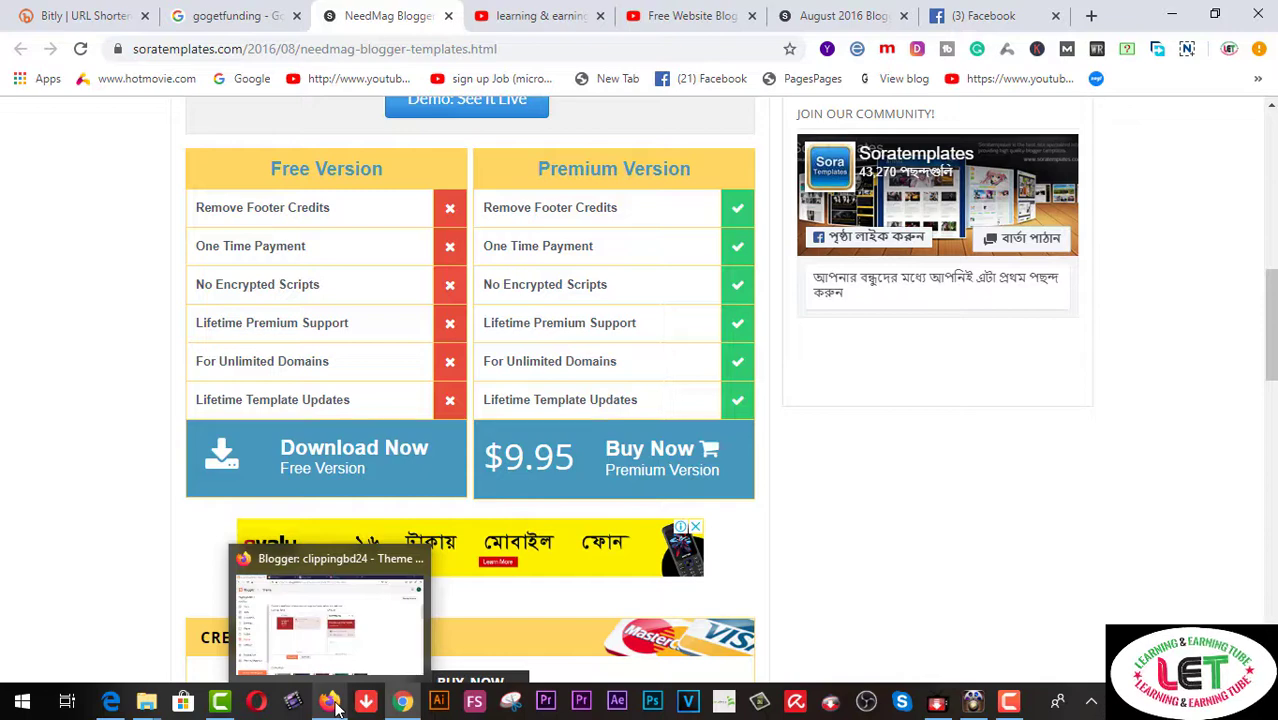
left_click(337, 708)
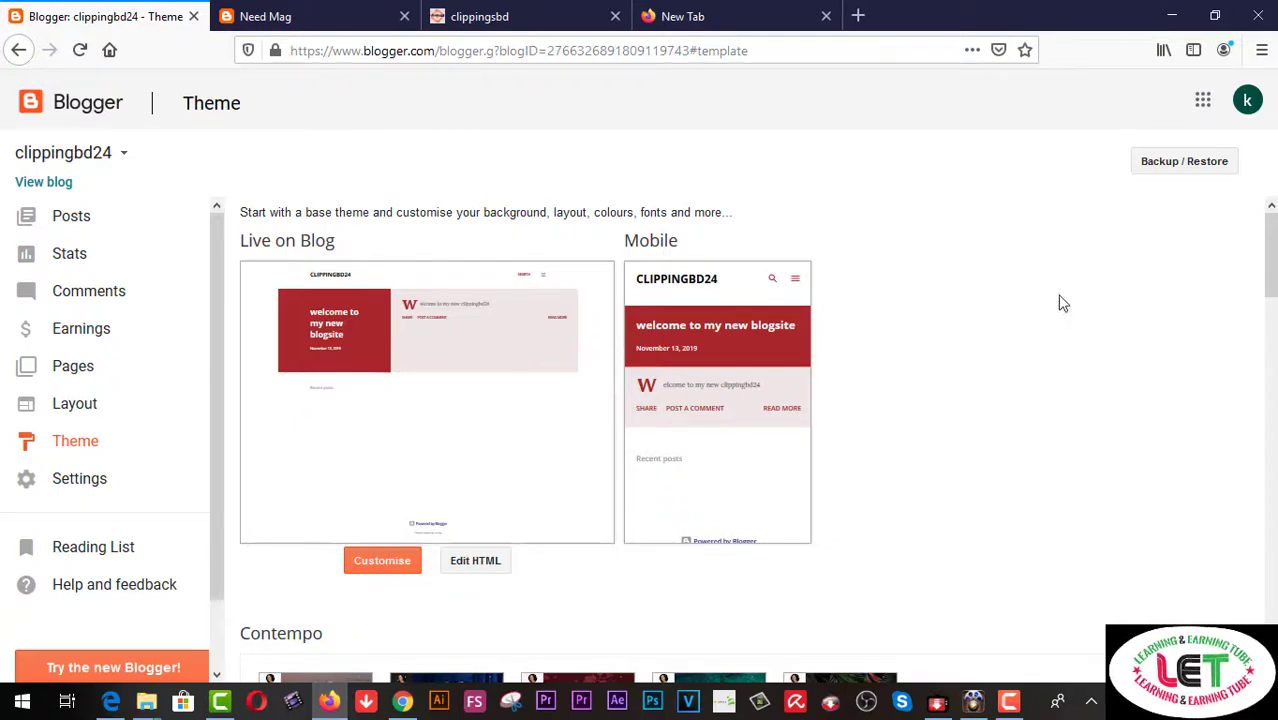
left_click(1180, 165)
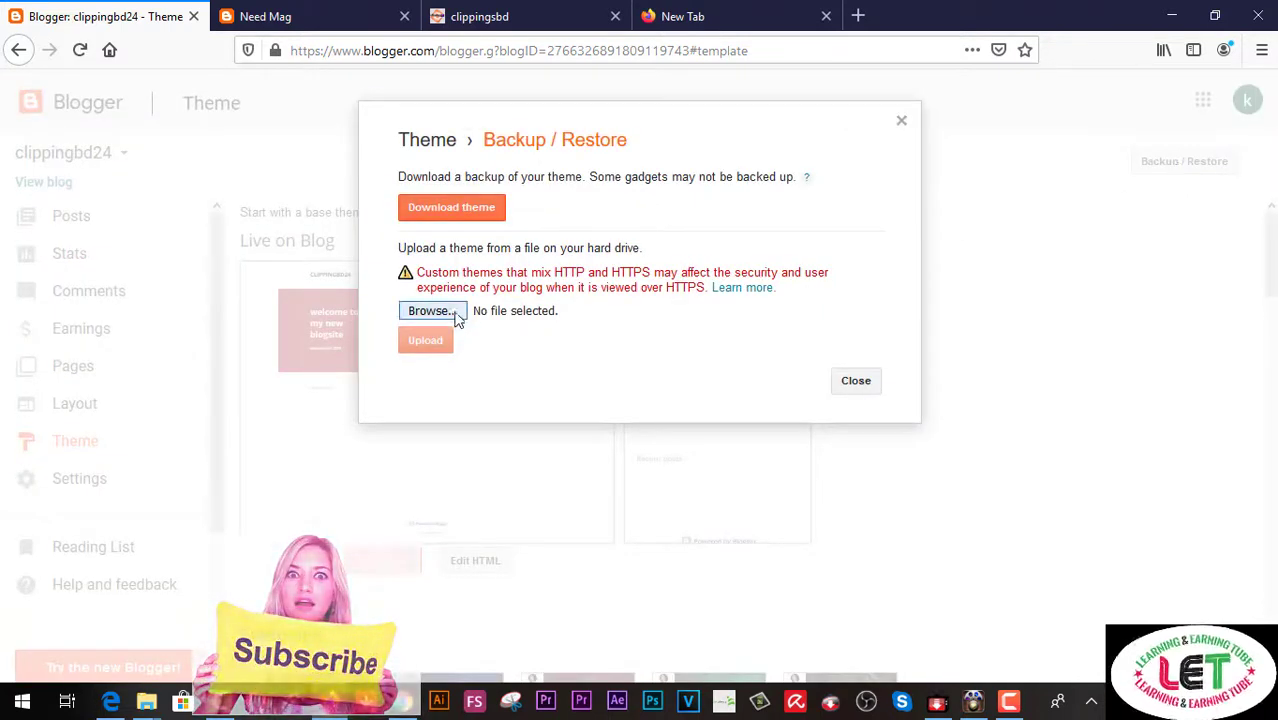
left_click(445, 313)
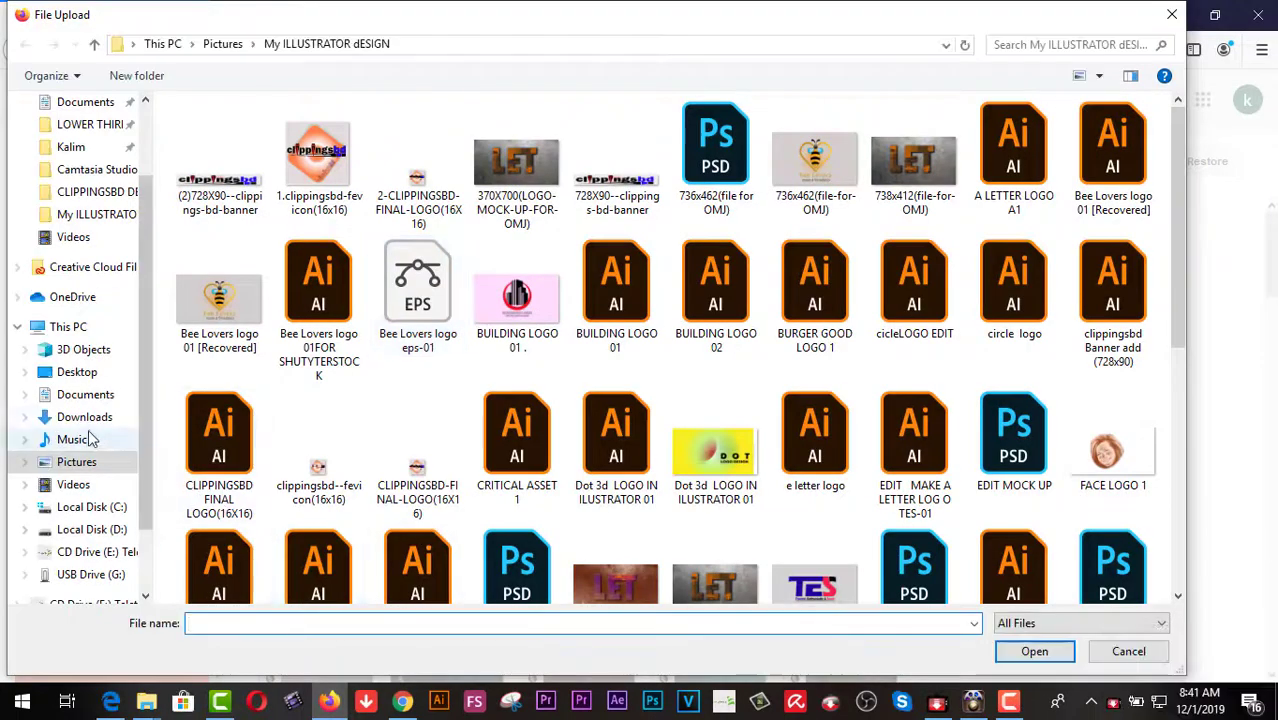
left_click(86, 420)
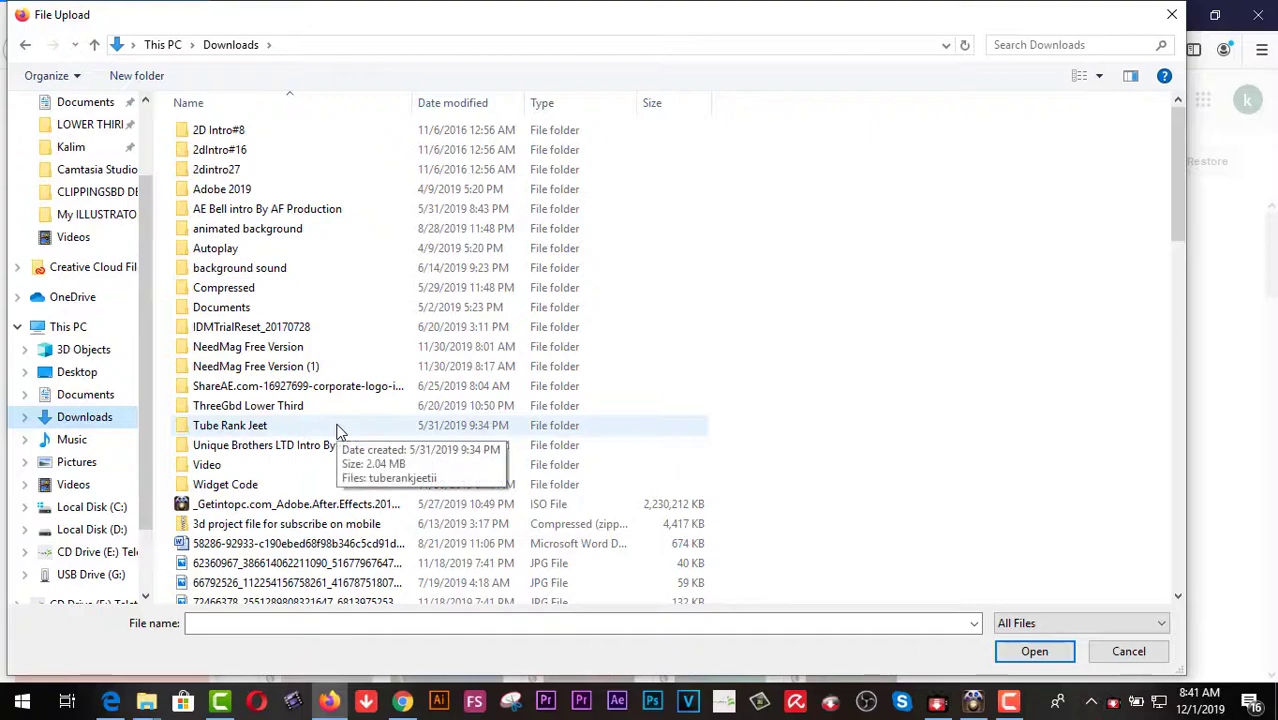
scroll(337, 430, "down", 8)
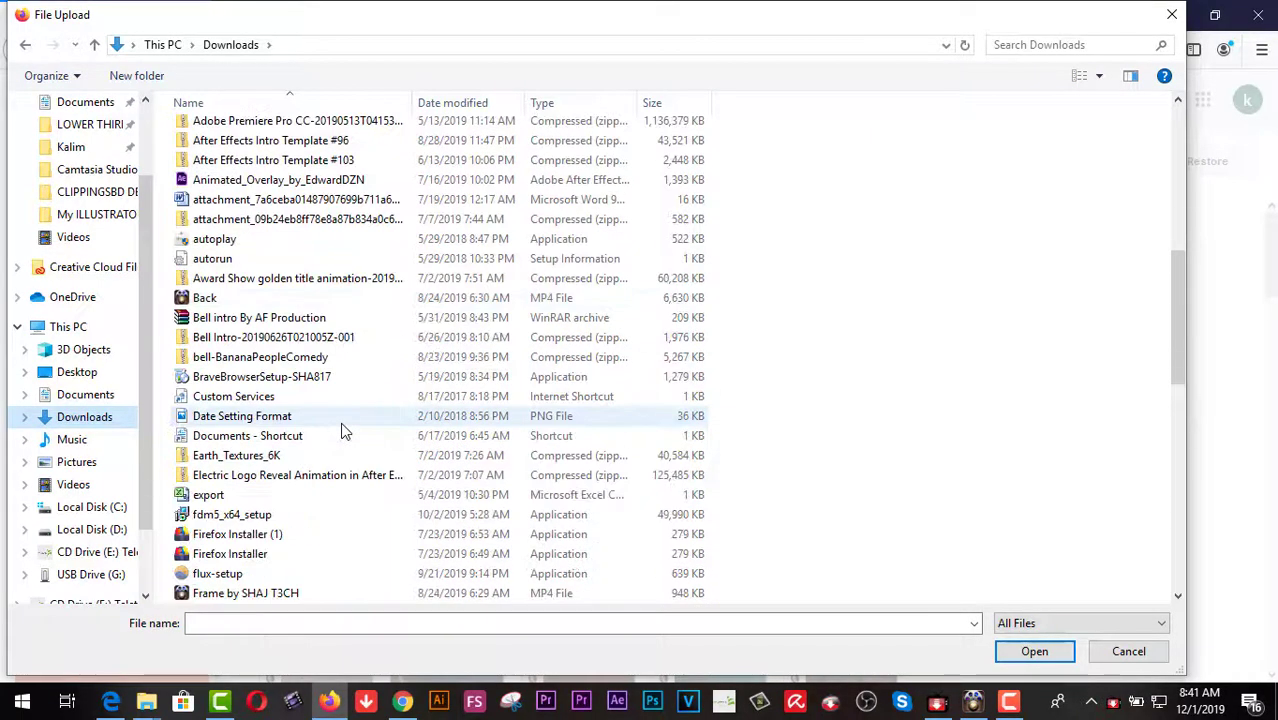
scroll(340, 430, "down", 5)
scroll(340, 430, "down", 2)
scroll(340, 430, "down", 1)
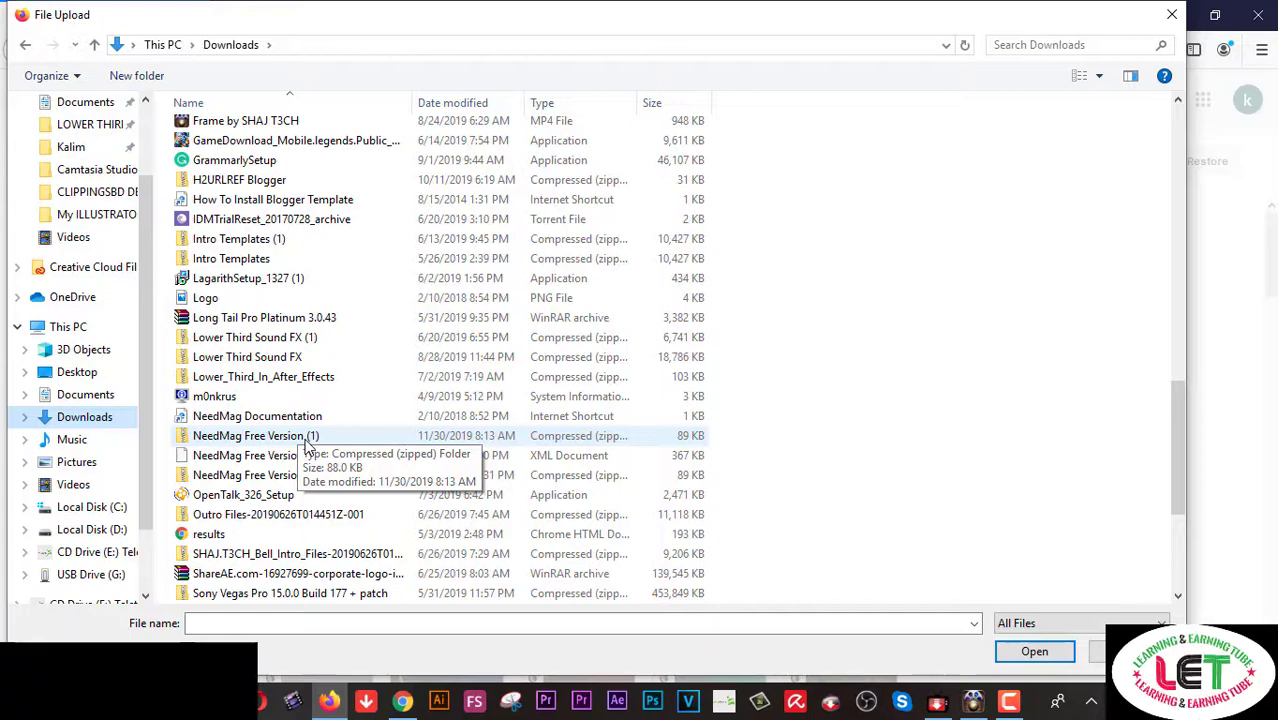
double_click(307, 442)
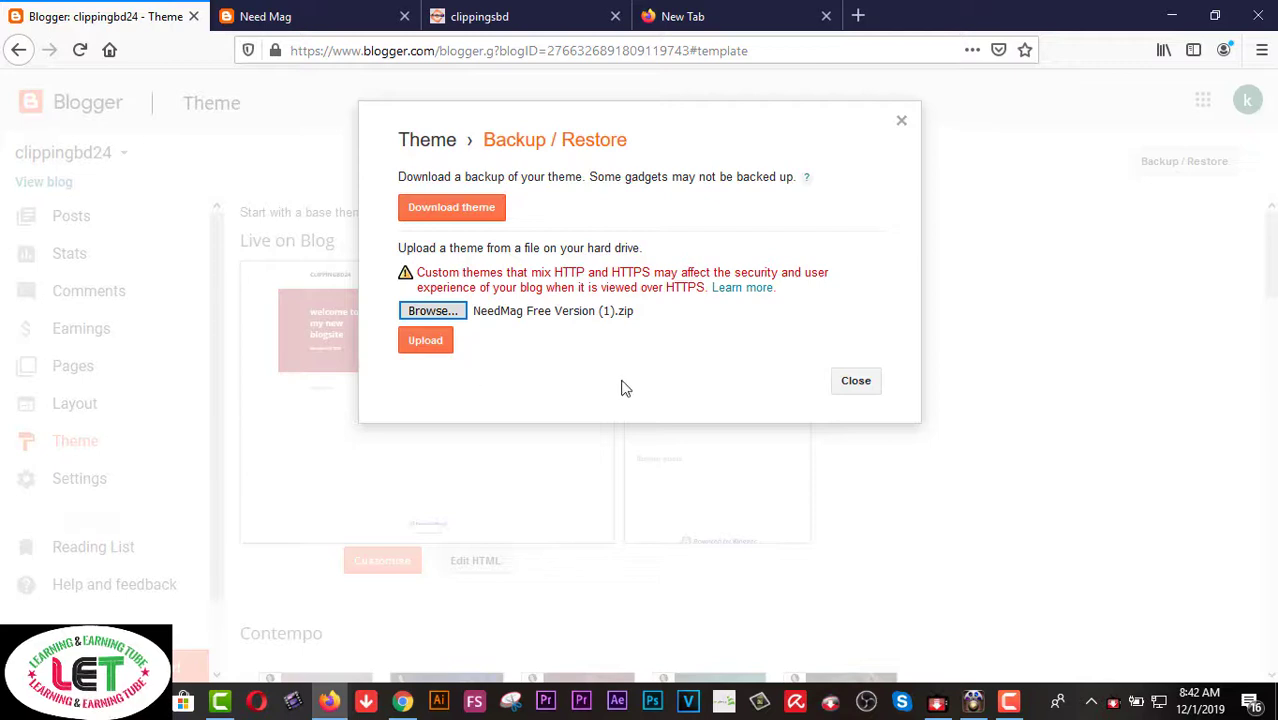
left_click(858, 381)
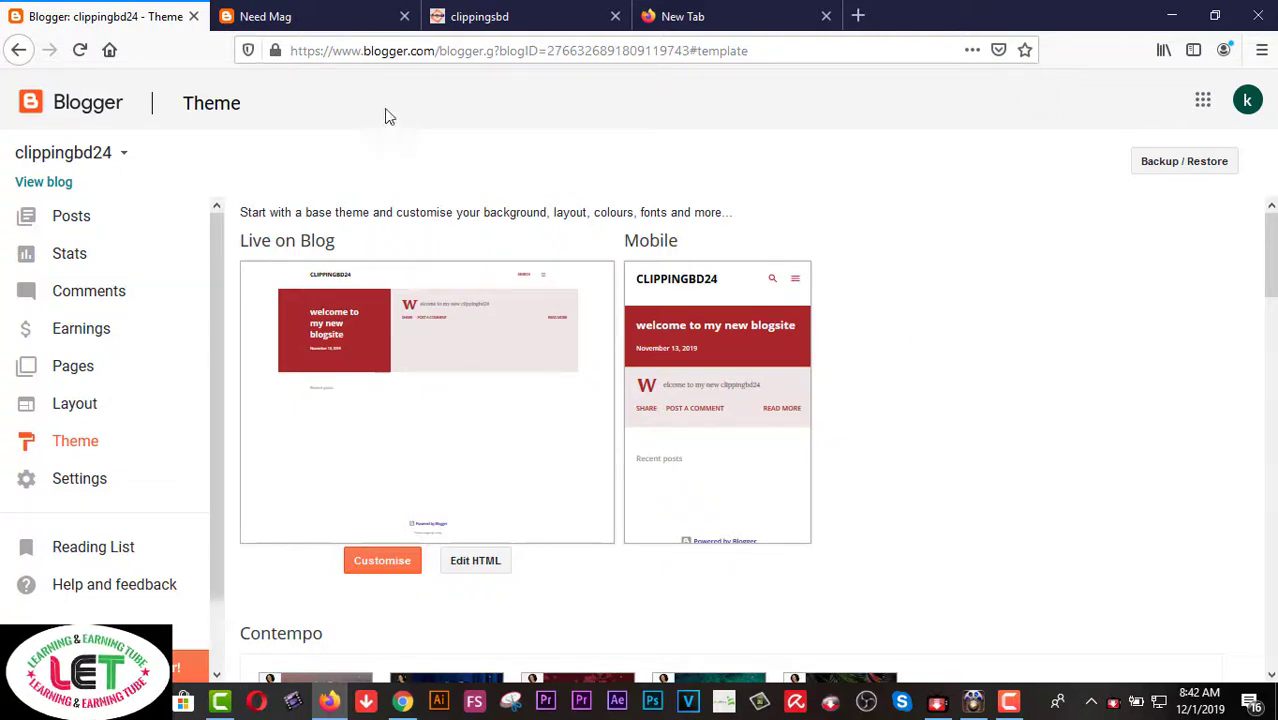
- Examine the NeedMag demo site's layout, from its header and featured post through the post sections and sidebar
left_click(330, 20)
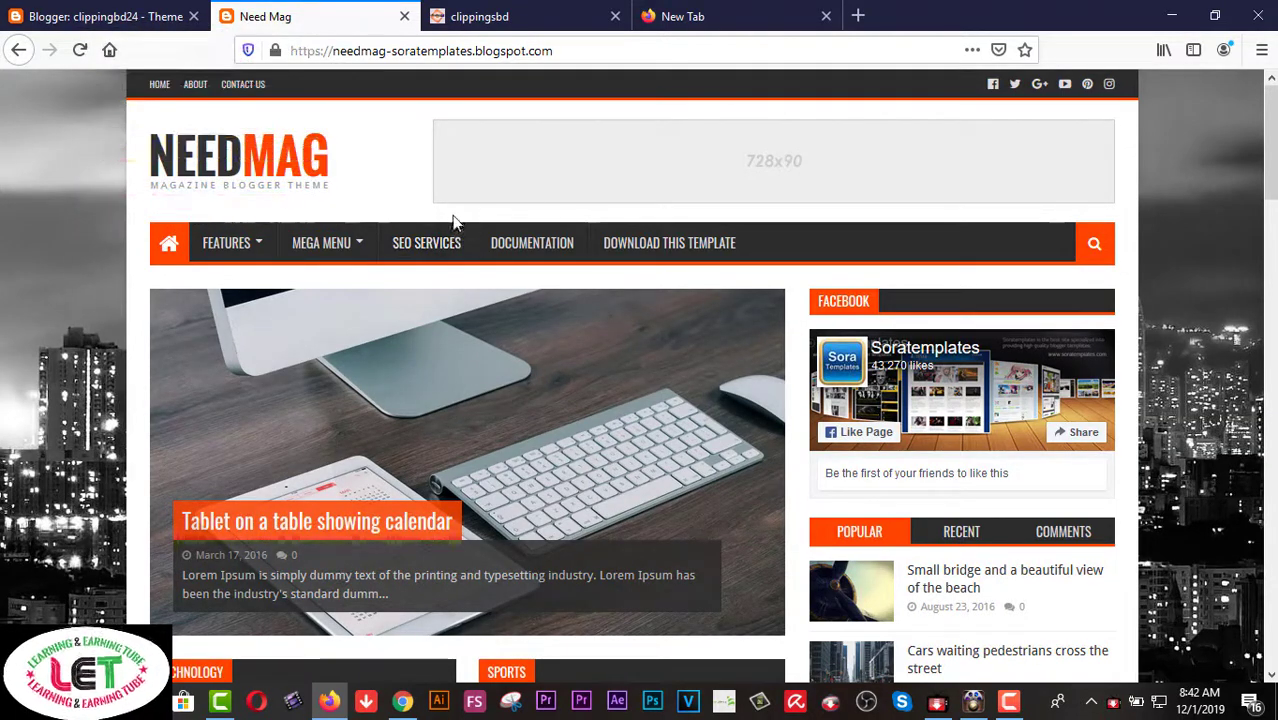
scroll(585, 373, "down", 10)
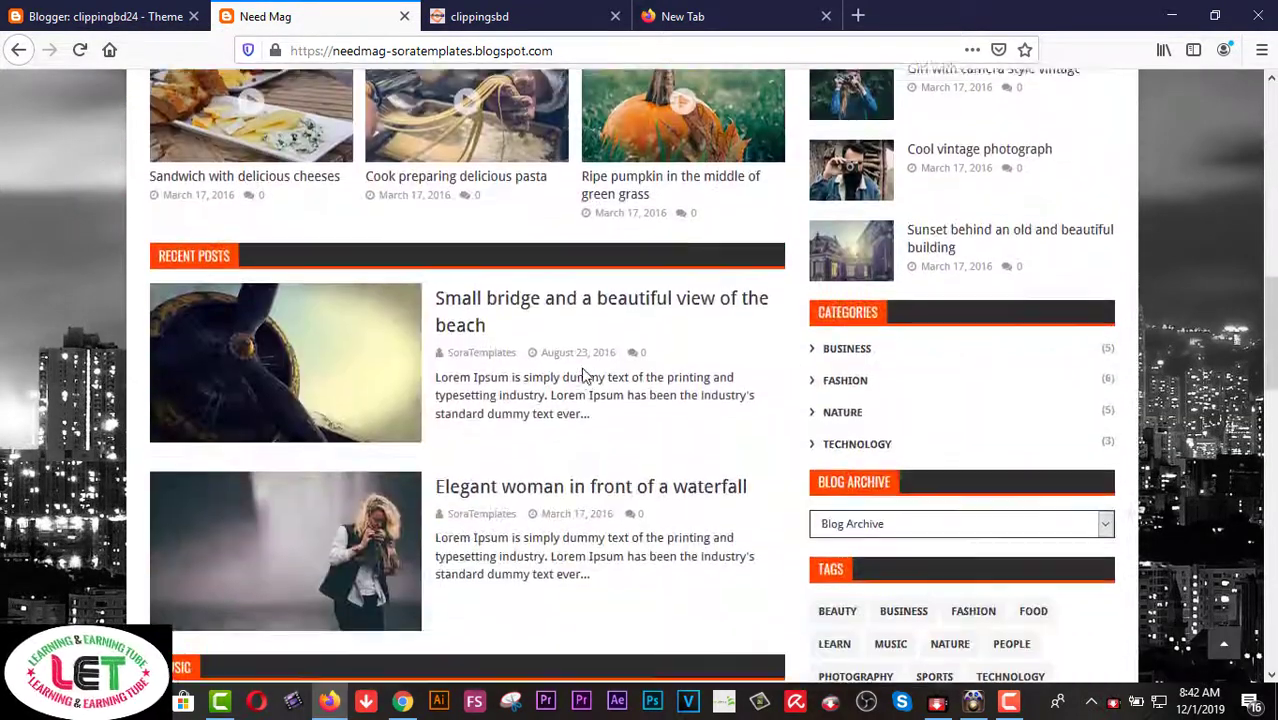
scroll(585, 373, "down", 9)
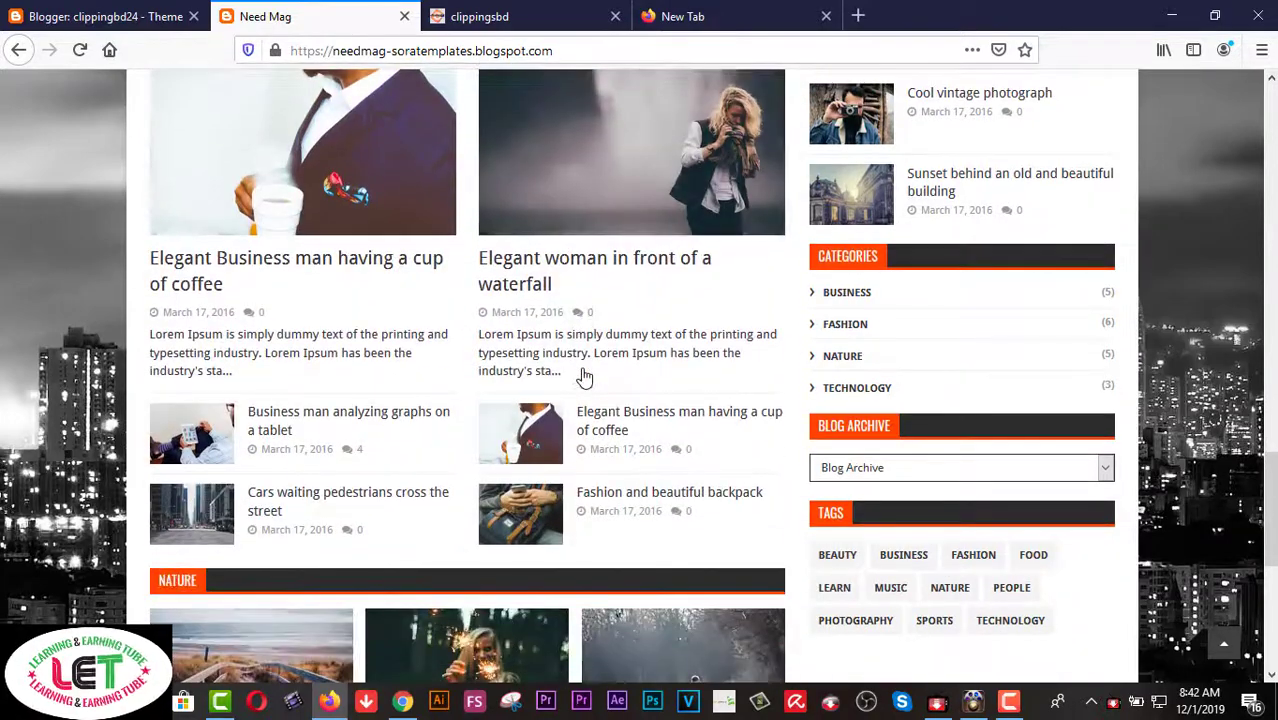
scroll(587, 377, "up", 4)
scroll(587, 377, "up", 10)
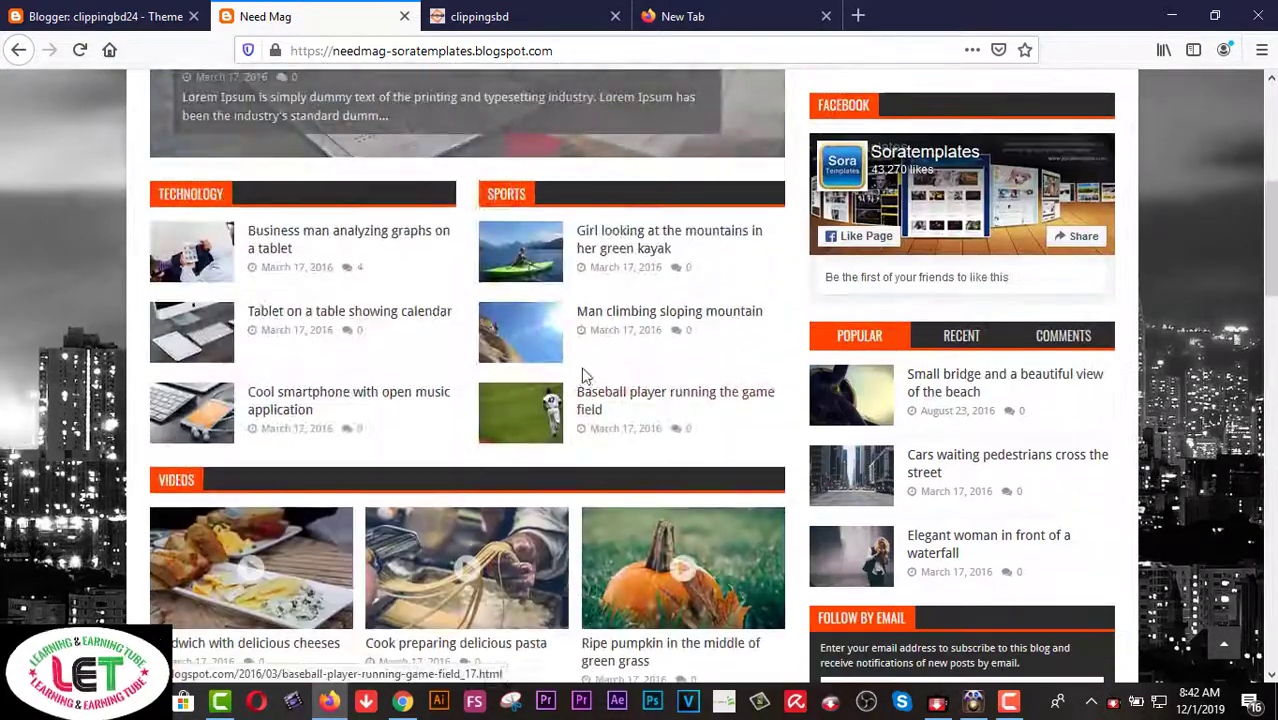
scroll(585, 377, "up", 2)
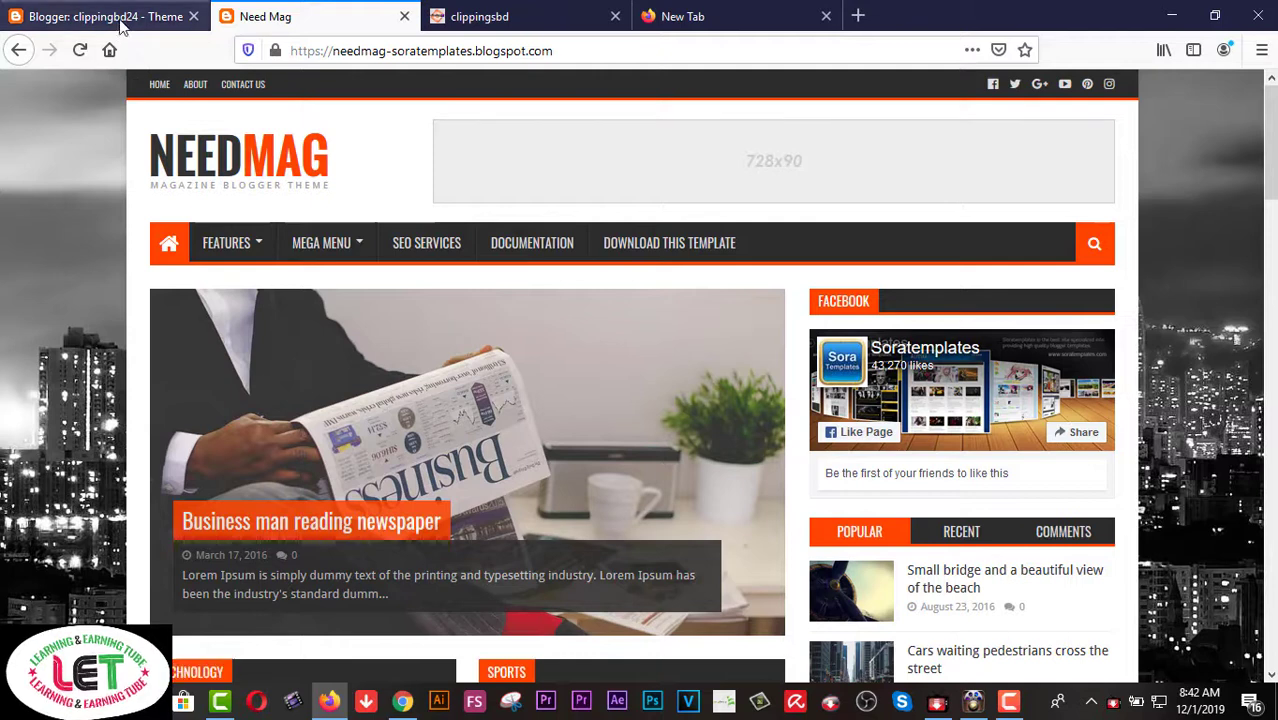
- Create a new page in the clippingbd24 blog and title it "About me"
left_click(121, 19)
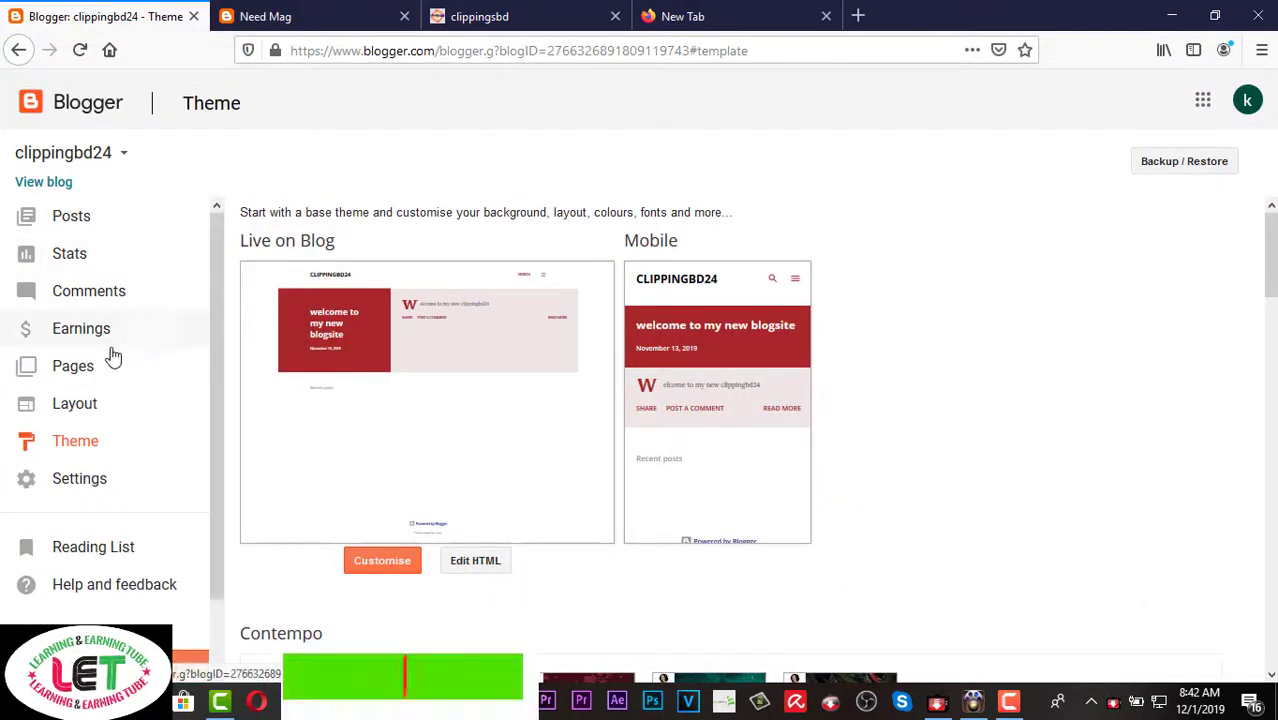
left_click(80, 370)
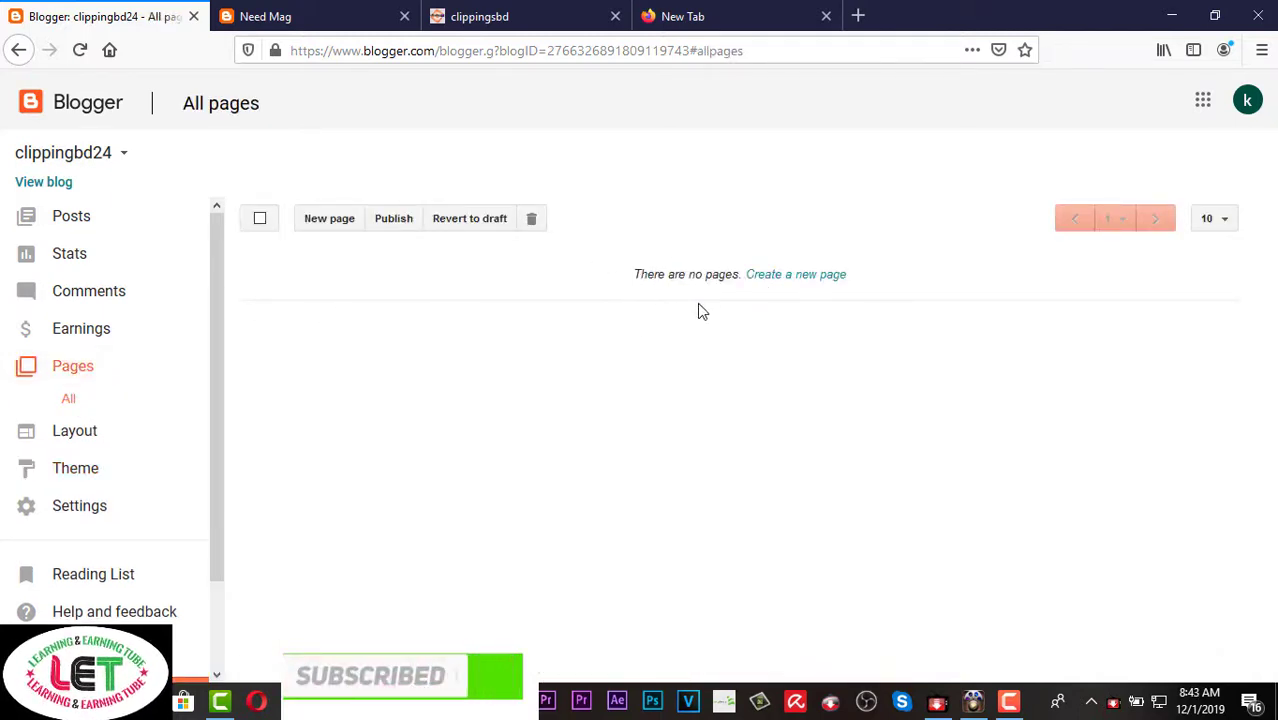
left_click(338, 225)
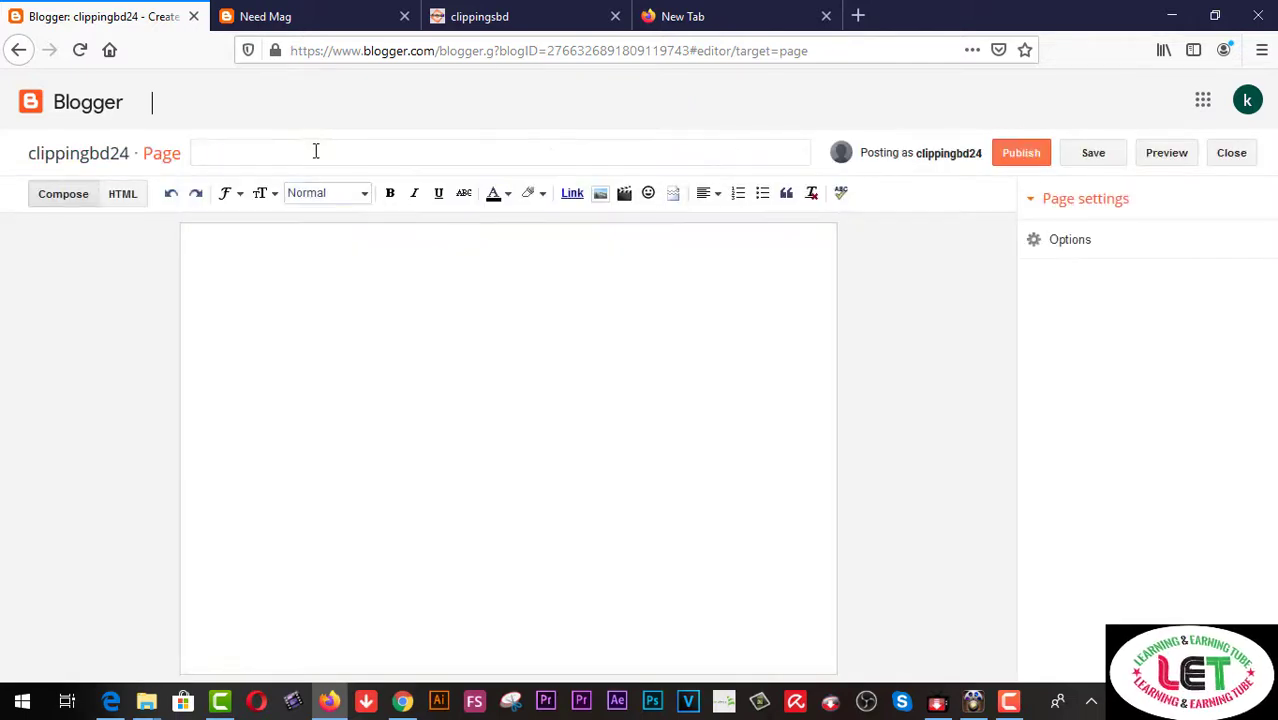
left_click(315, 150)
type("About")
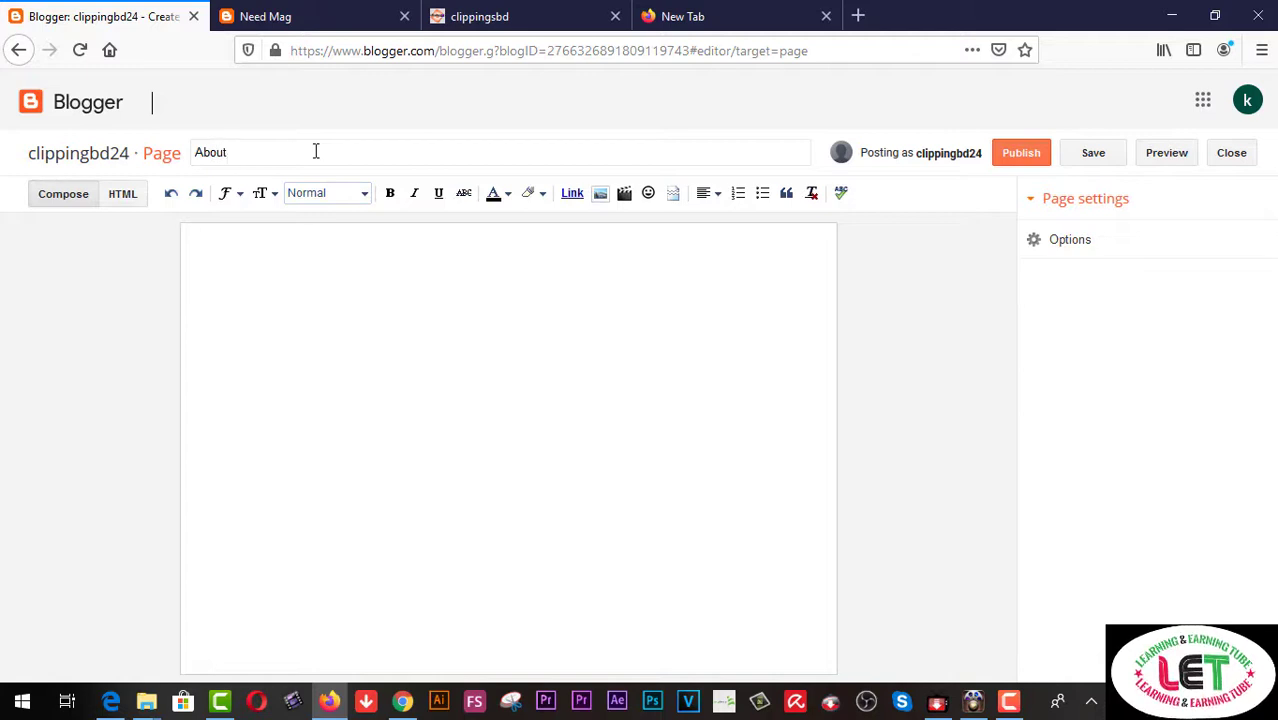
type(" me")
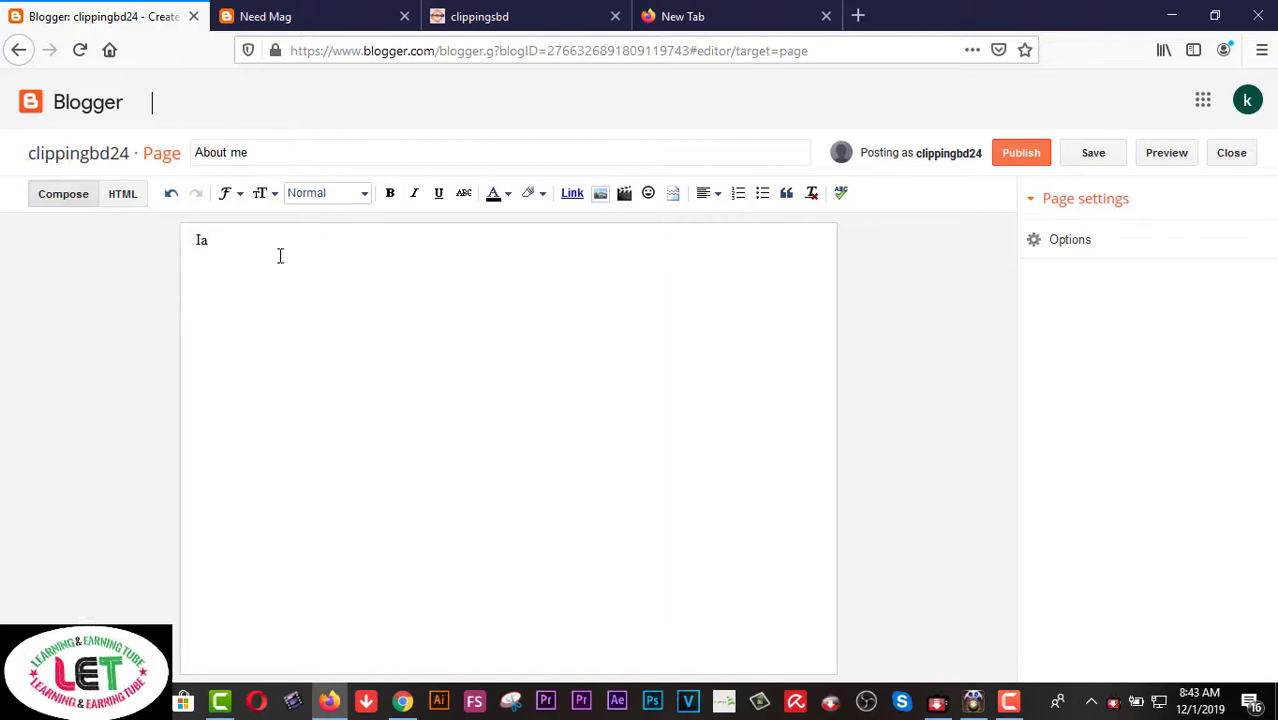
- Write "I am a professioinal Graphic Designer." as the page's body text, with a space between "I" and "am"
type("m a professioinal Graphic Designer")
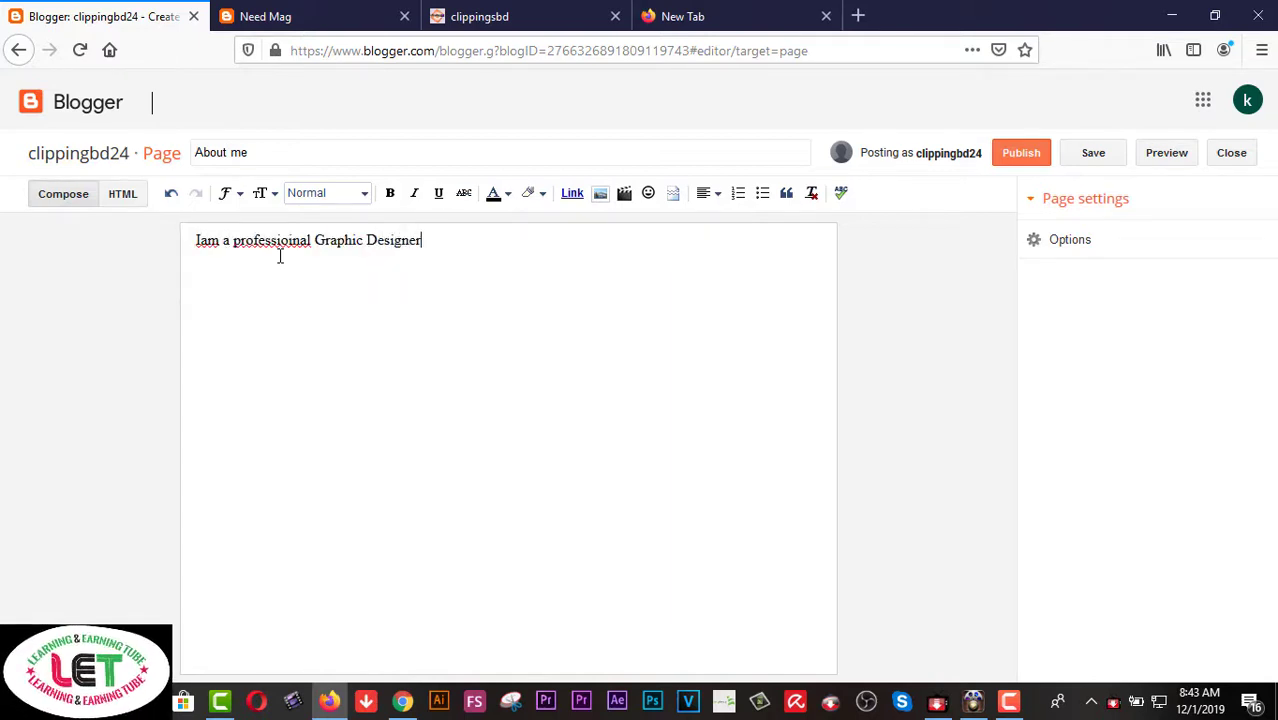
left_click(201, 241)
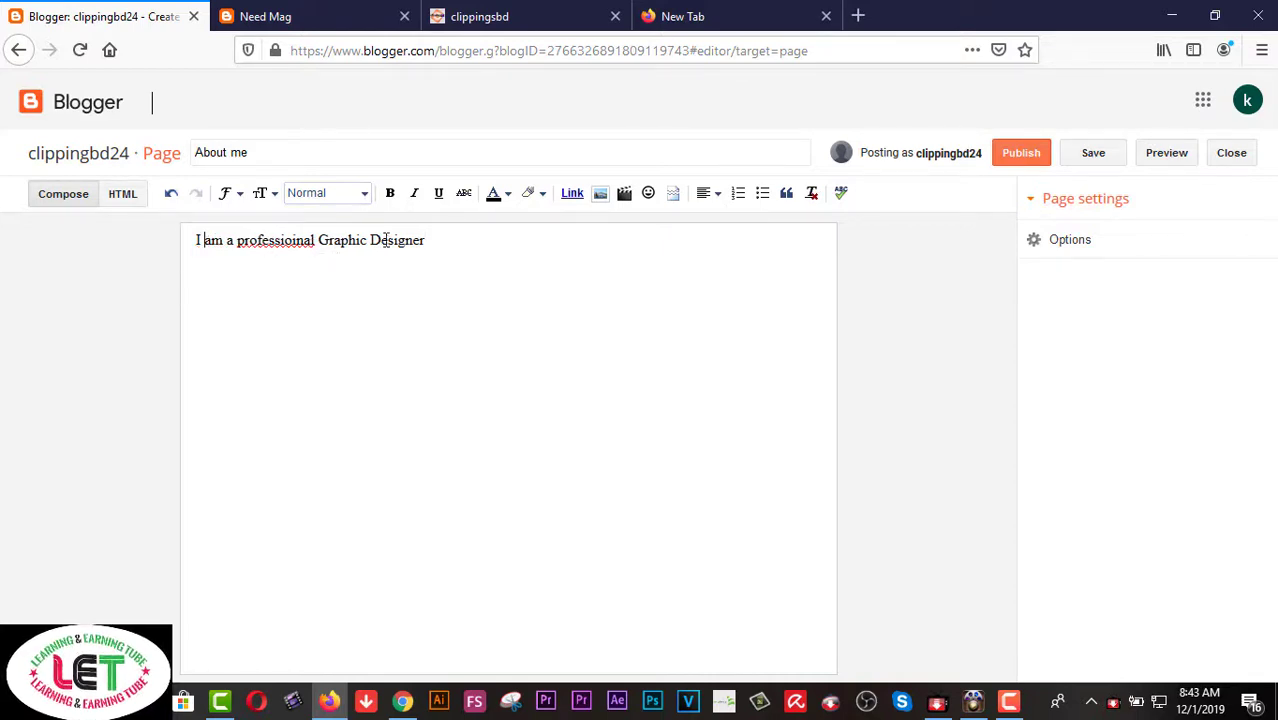
type(".")
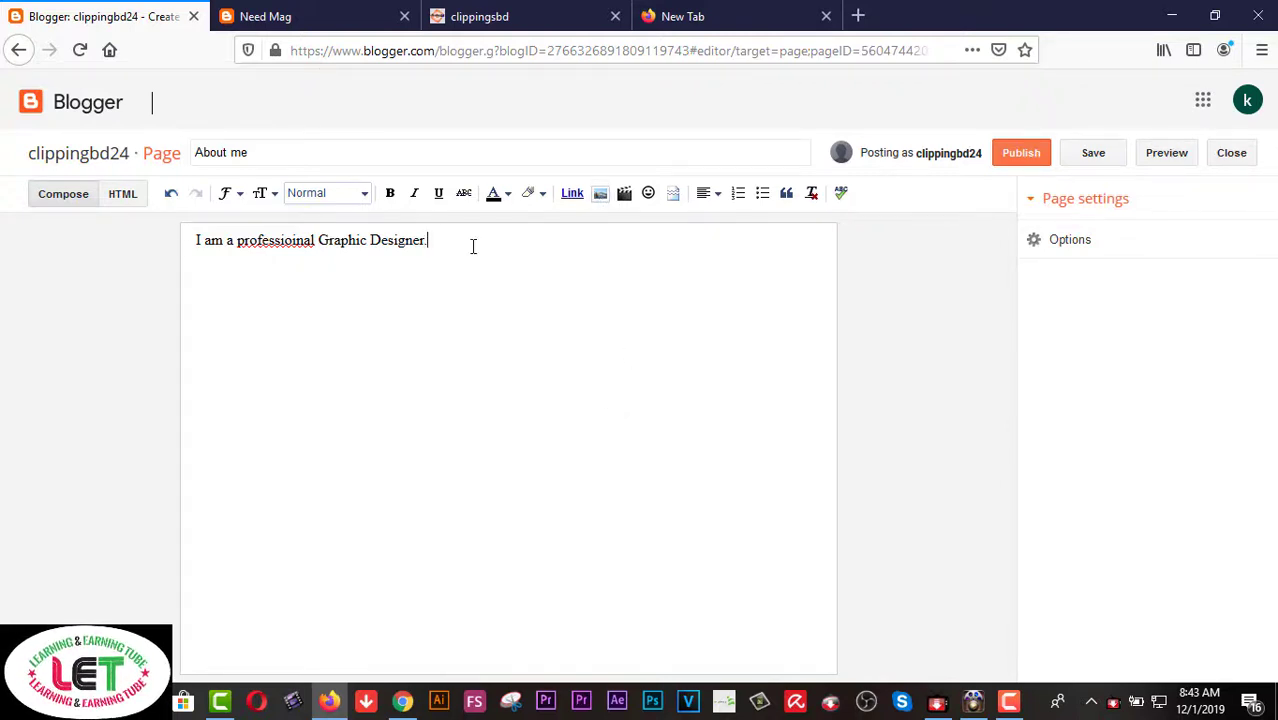
- Make the page's entire body text bold
left_click_drag(203, 248, 185, 255)
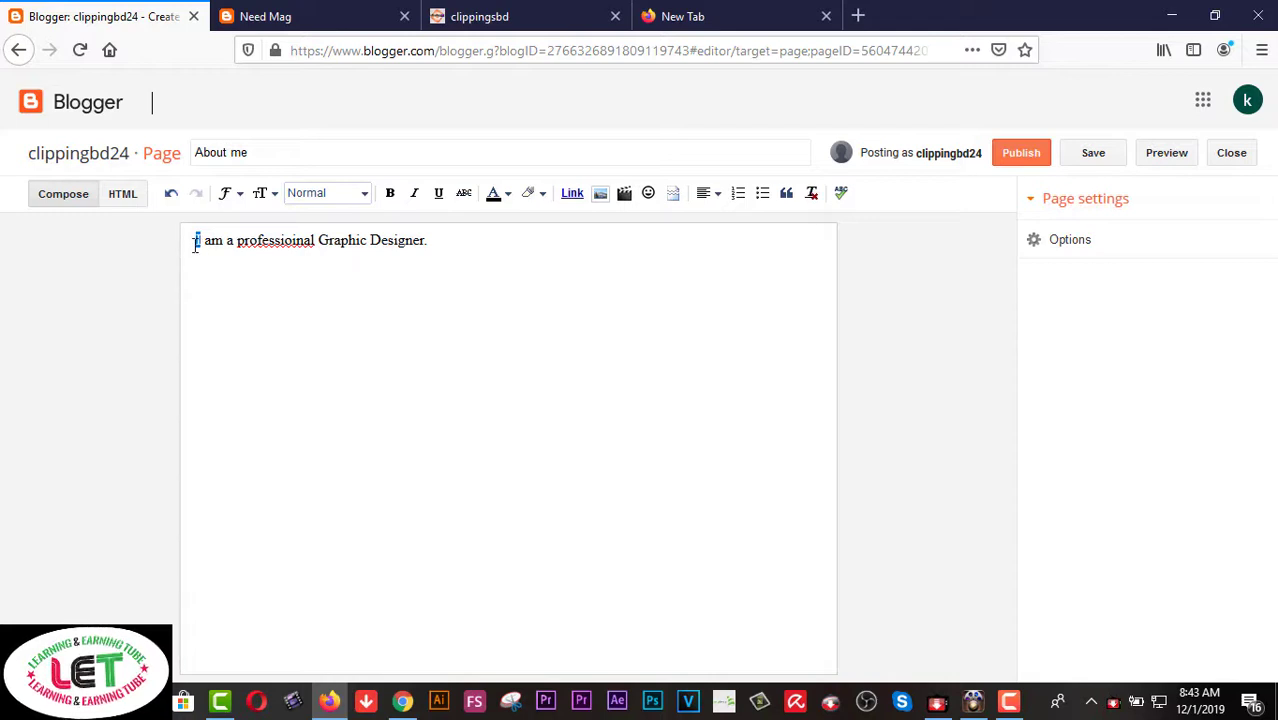
key("ctrl+a")
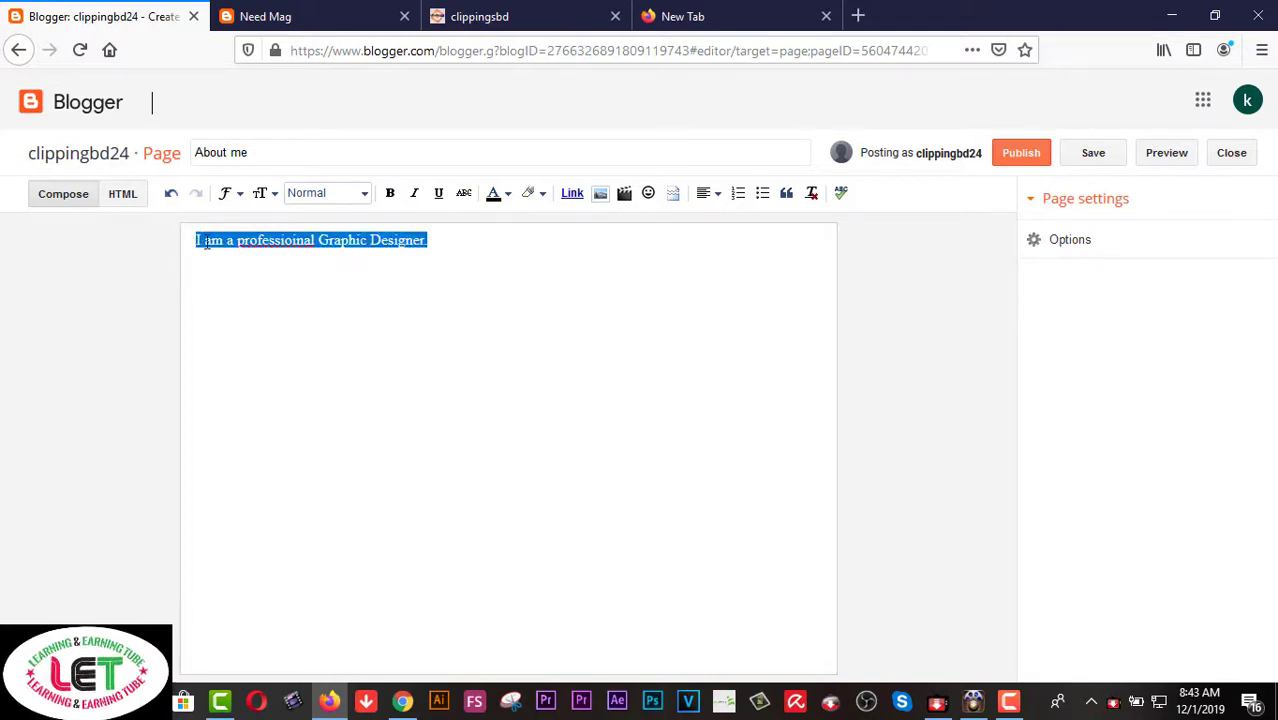
left_click(390, 193)
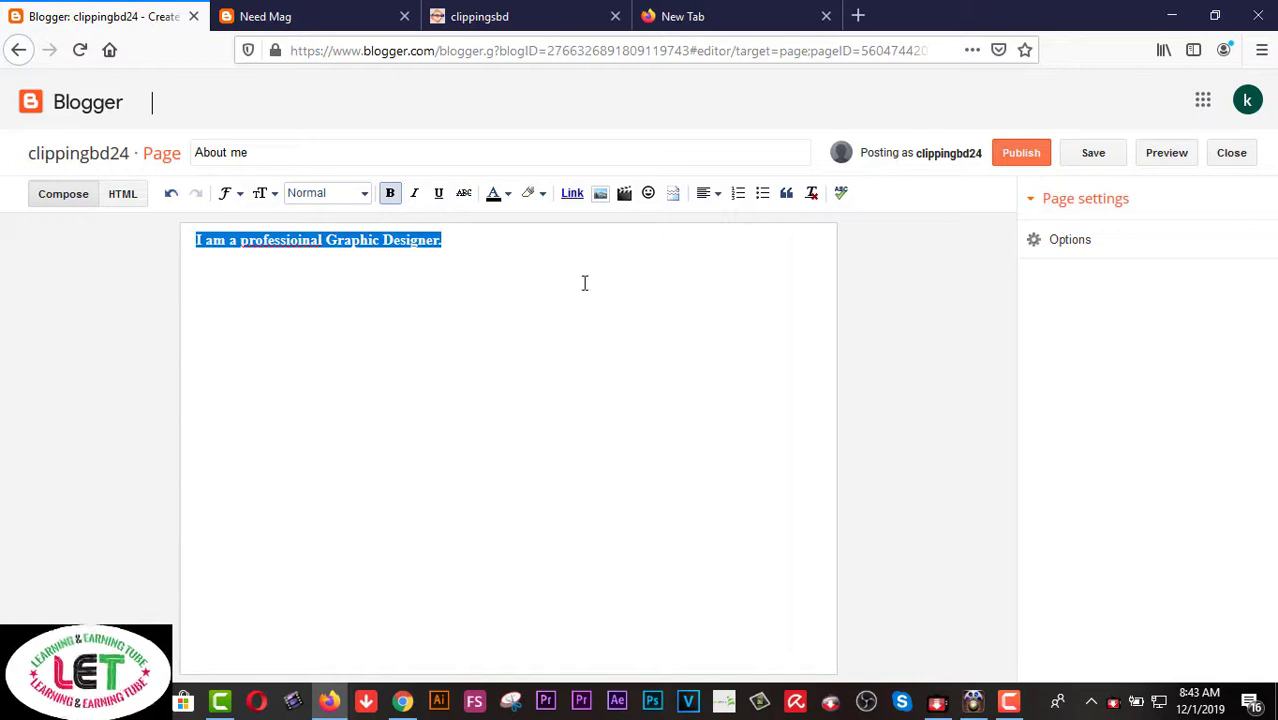
- Try bright green as the colour of the page's entire body text
left_click(508, 197)
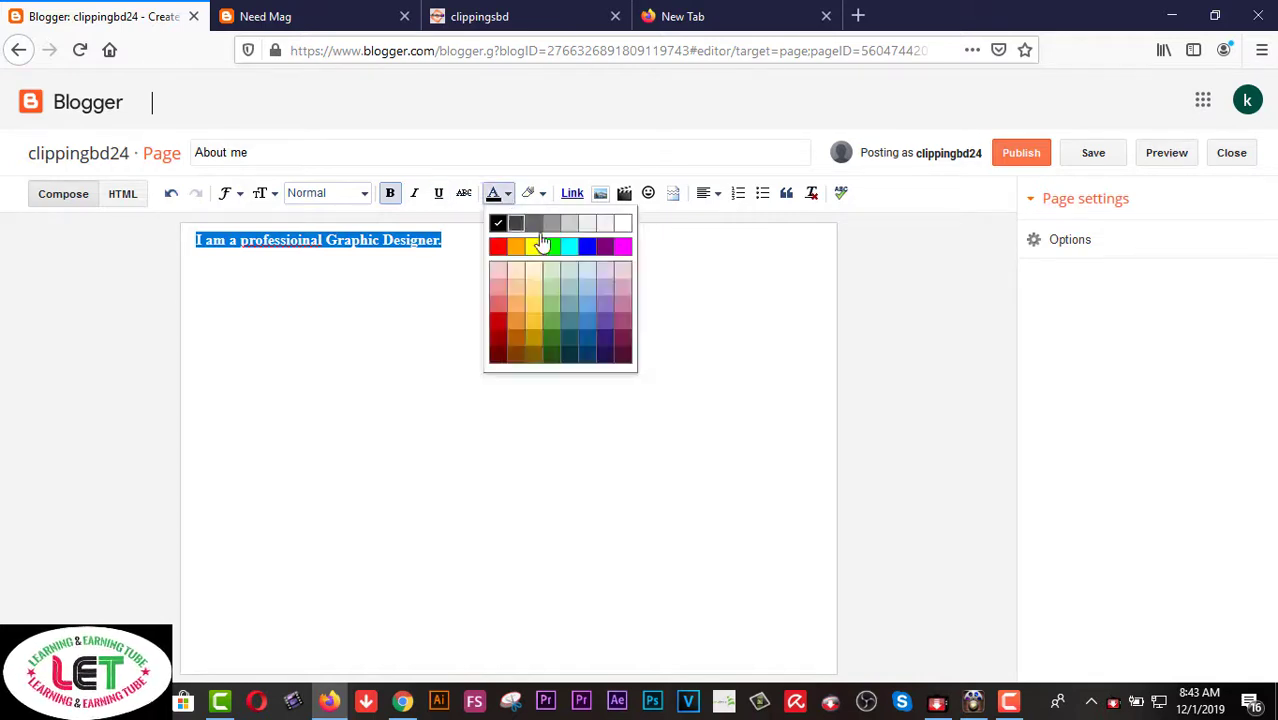
left_click(551, 247)
left_click(483, 258)
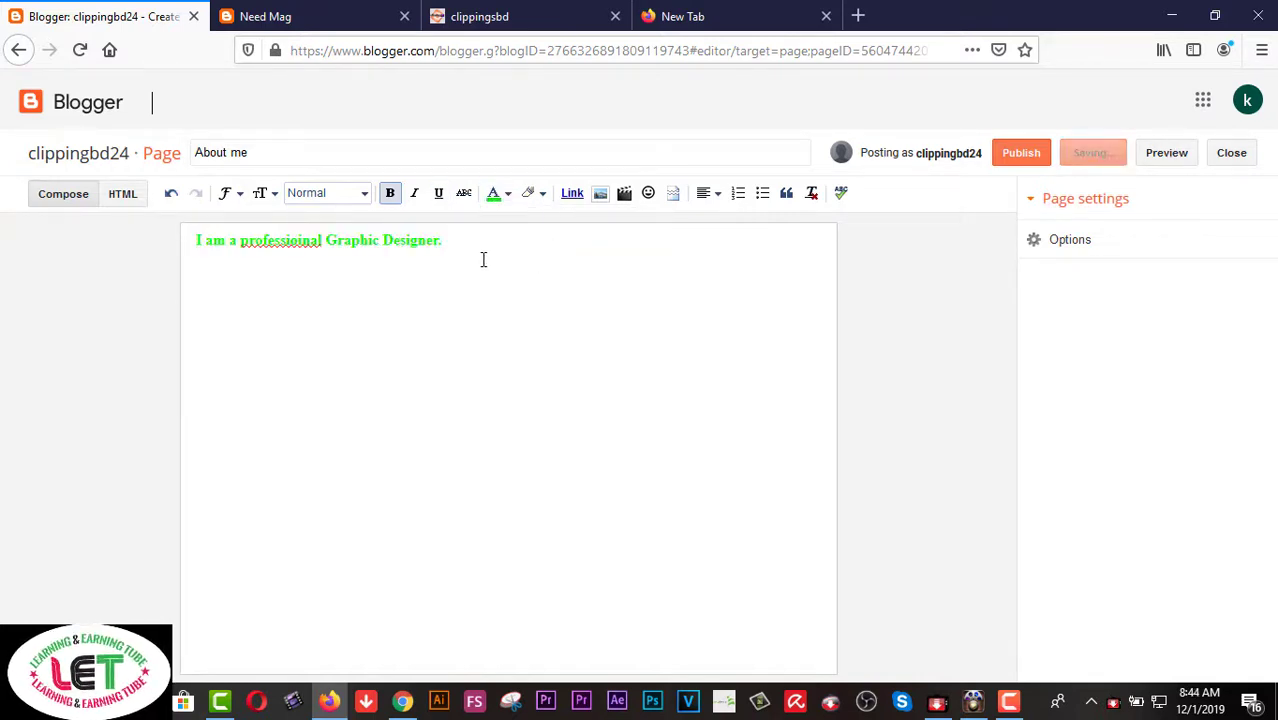
- Set the colour of the entire sentence in the page body to blue
left_click_drag(442, 241, 163, 251)
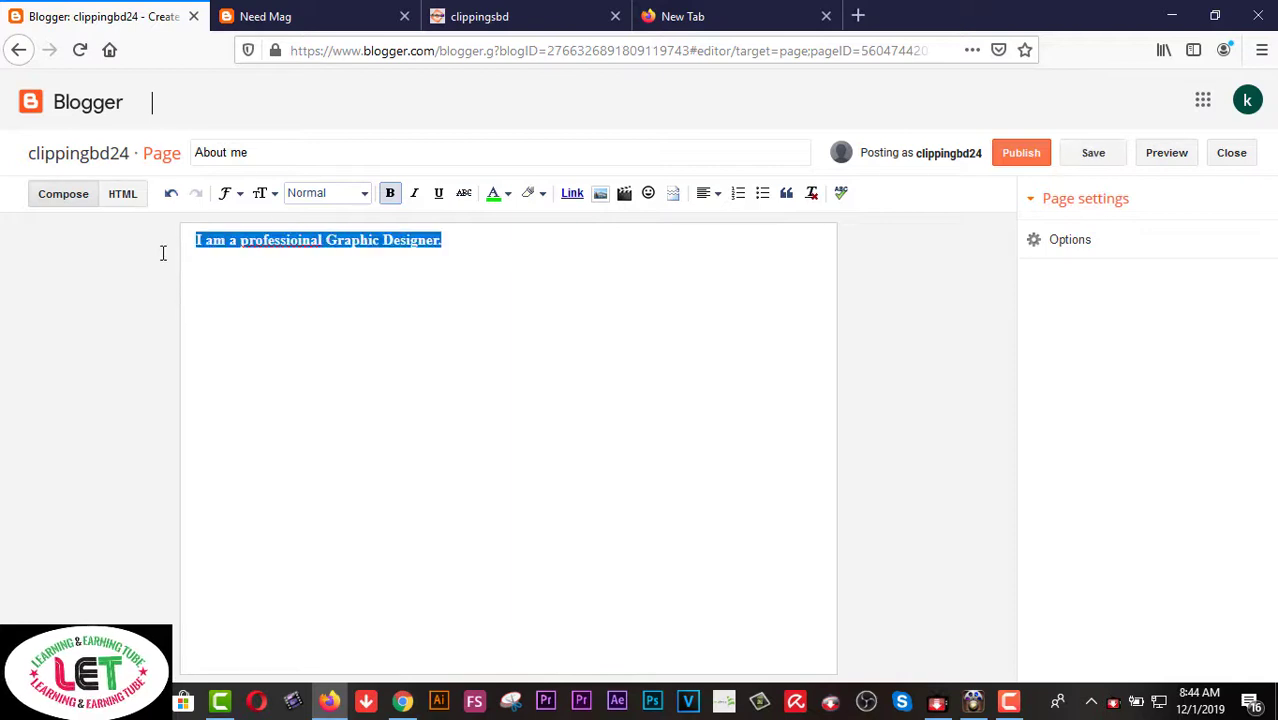
left_click(508, 197)
left_click(587, 247)
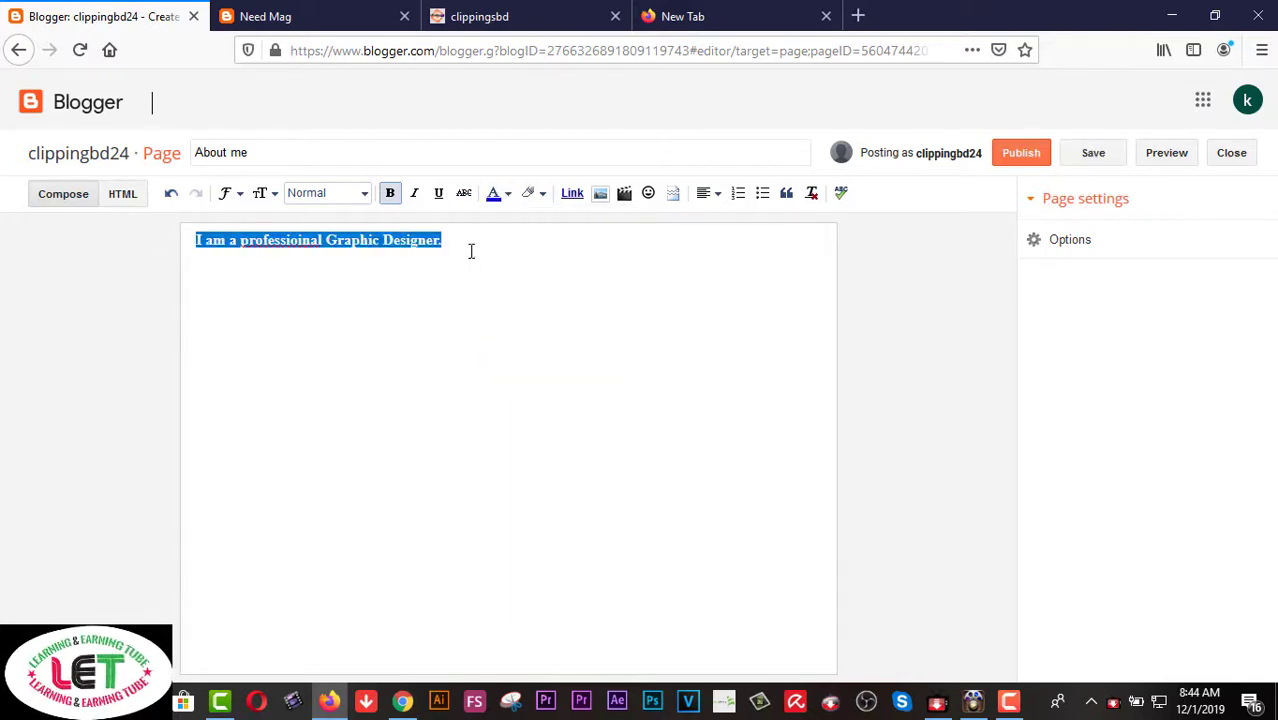
left_click(471, 251)
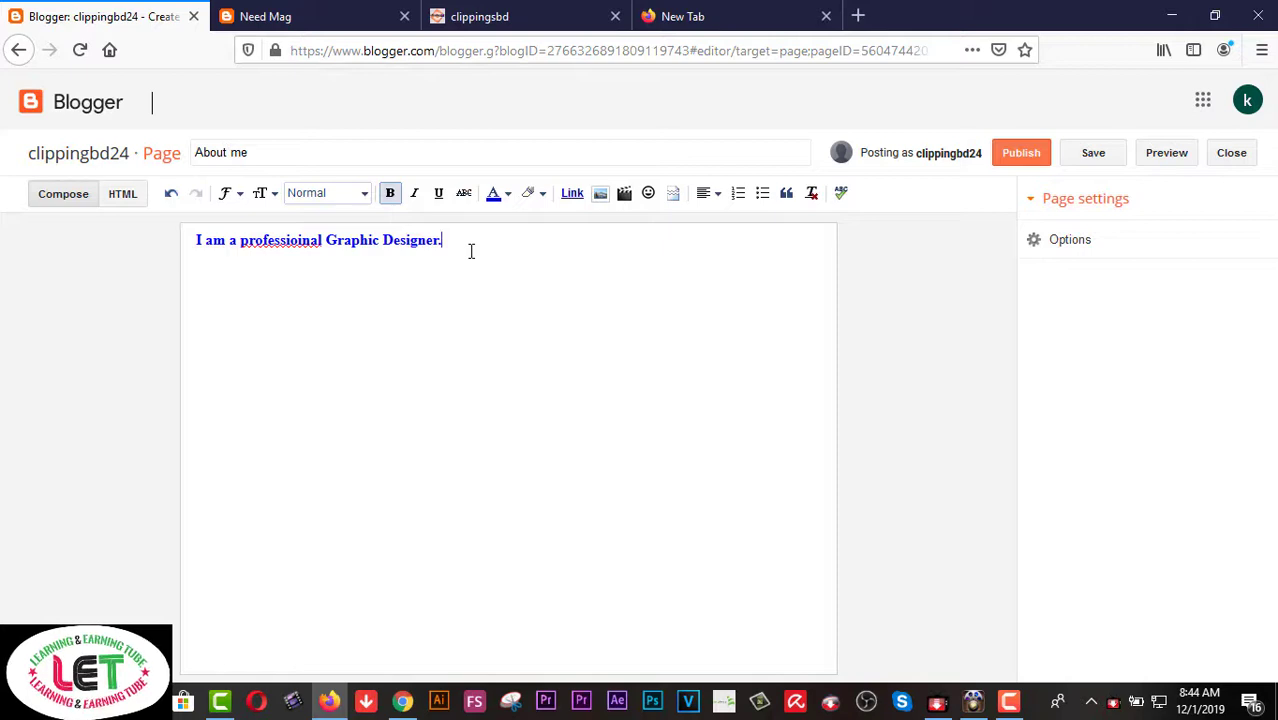
- Upload the JPG file 1.pic from the CLIPPINGSBD DETAILS folder in Pictures and insert it below the sentence
left_click(601, 196)
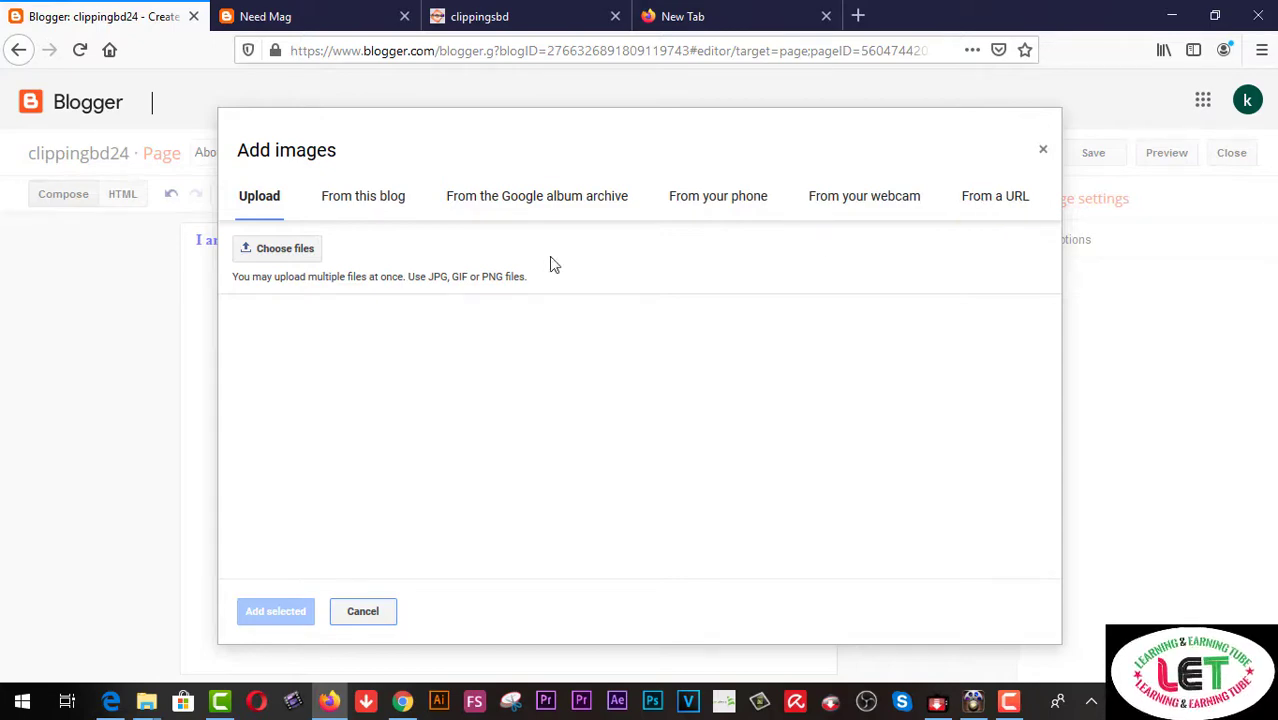
left_click(272, 252)
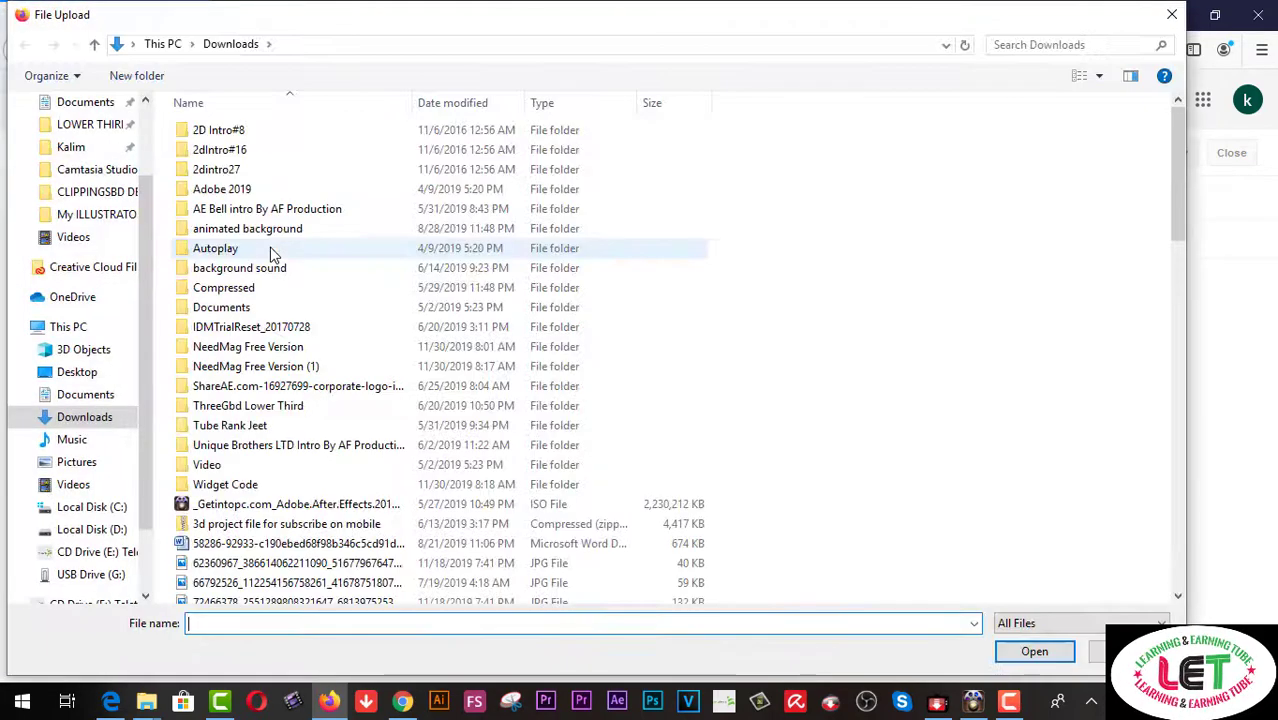
left_click(84, 464)
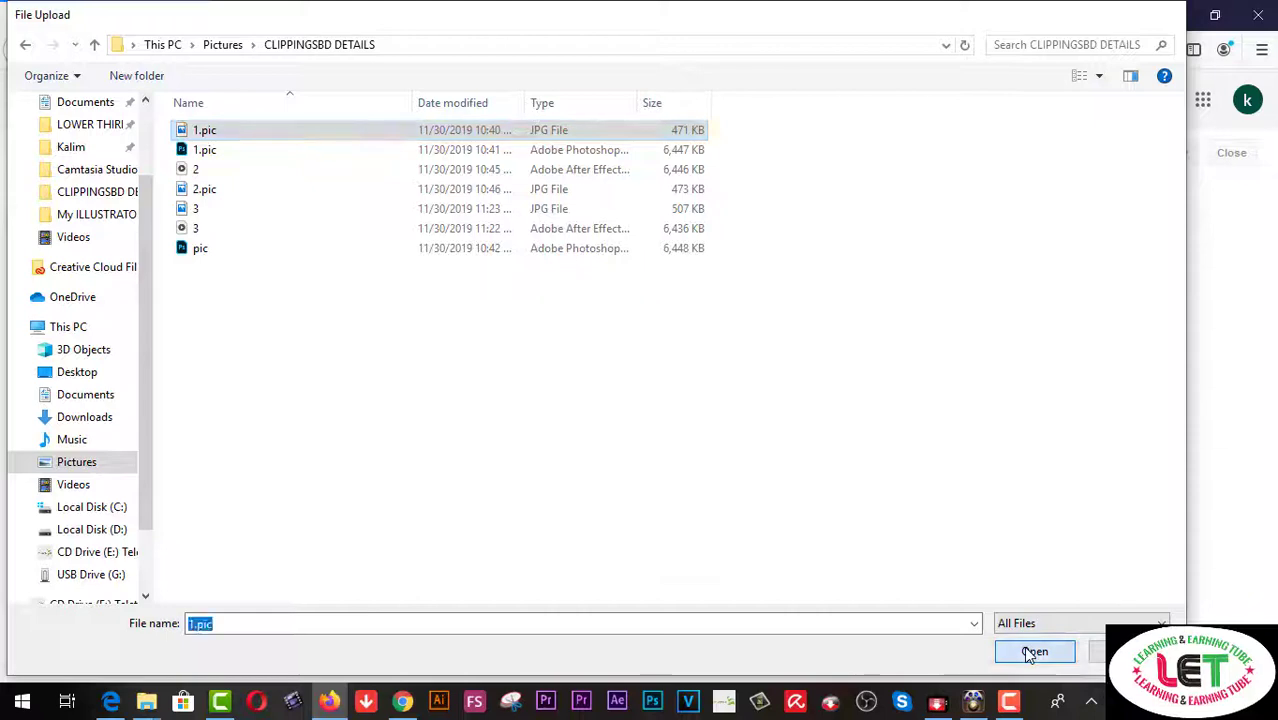
left_click(1023, 646)
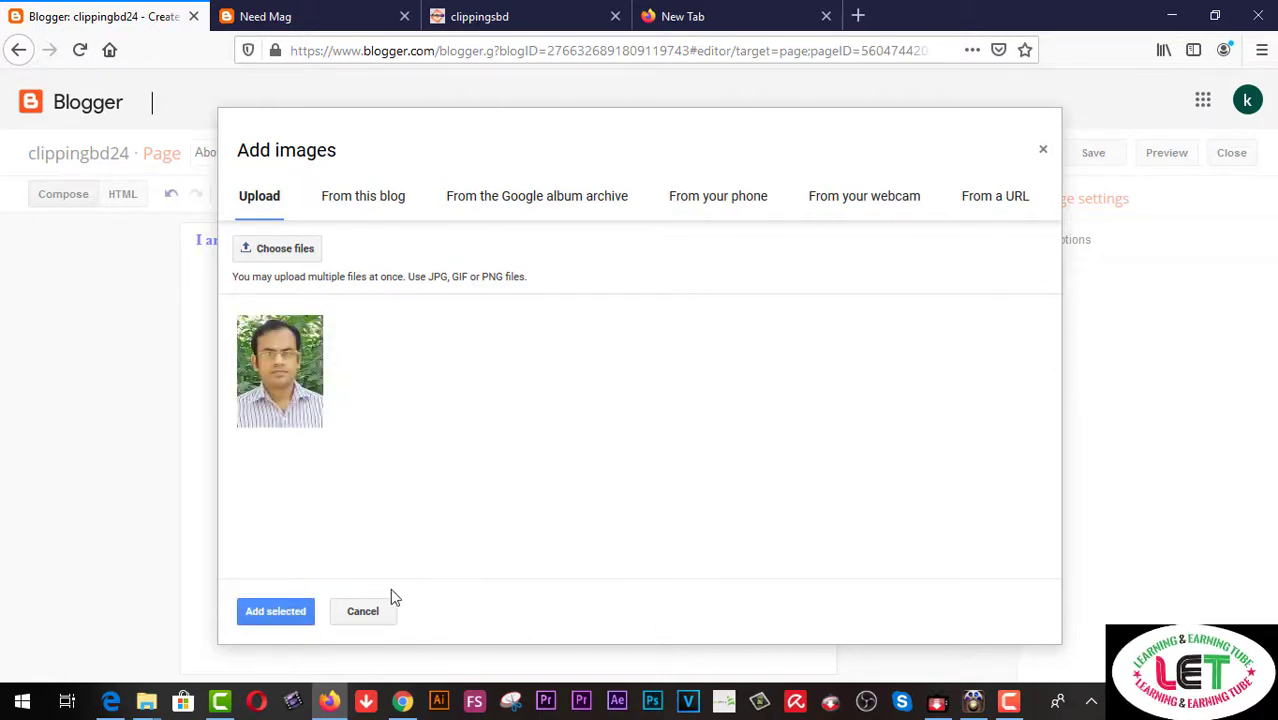
left_click(275, 611)
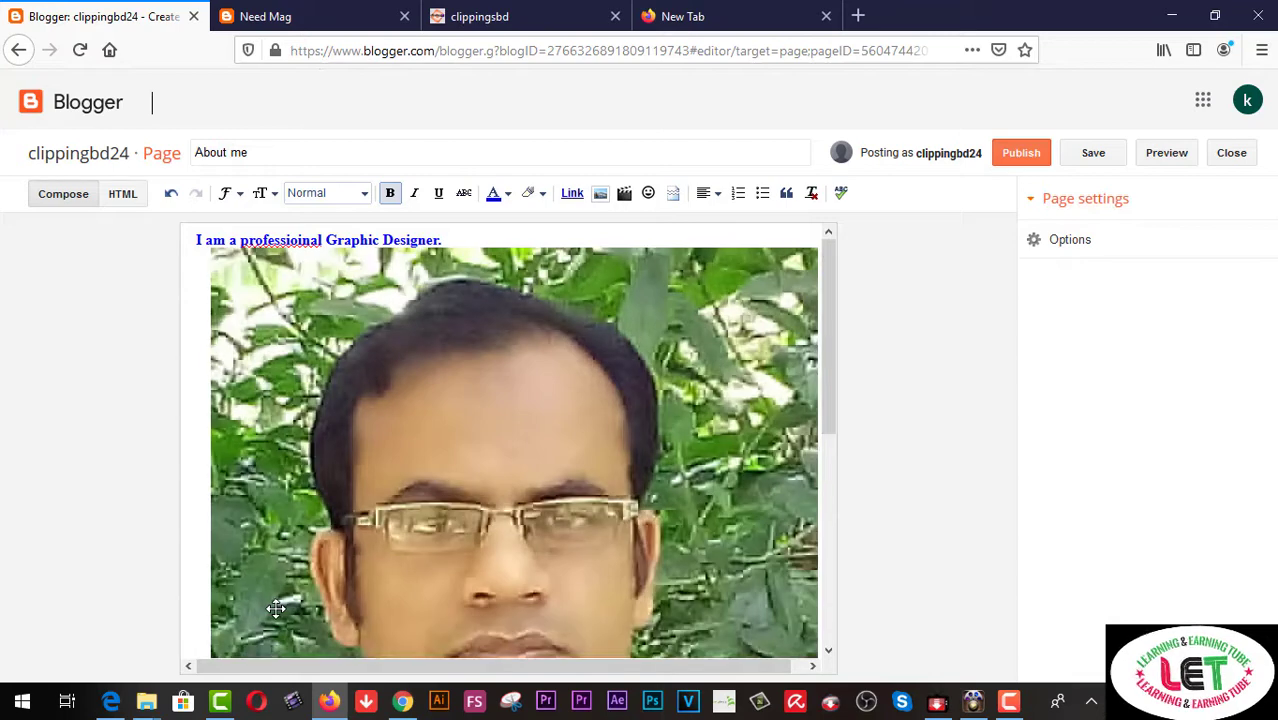
scroll(670, 480, "down", 1)
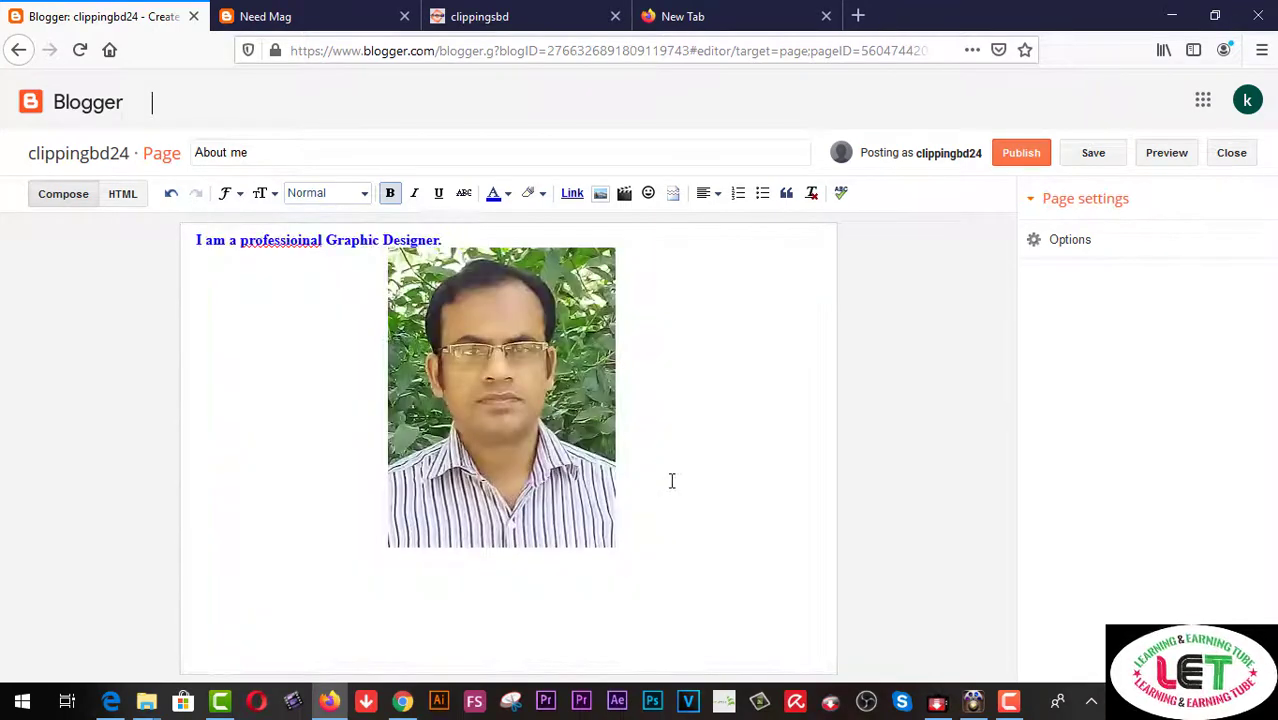
- Try left and right alignment on the inserted photo and set it back to centre
left_click(486, 520)
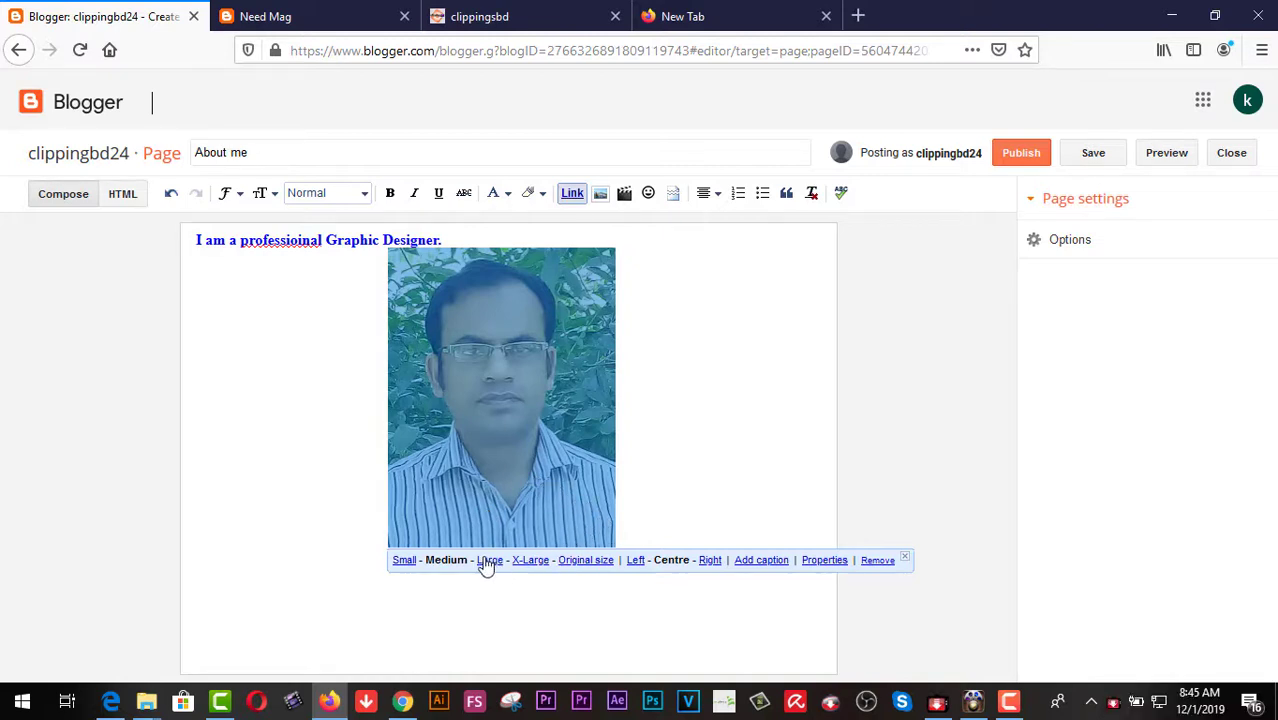
left_click(634, 564)
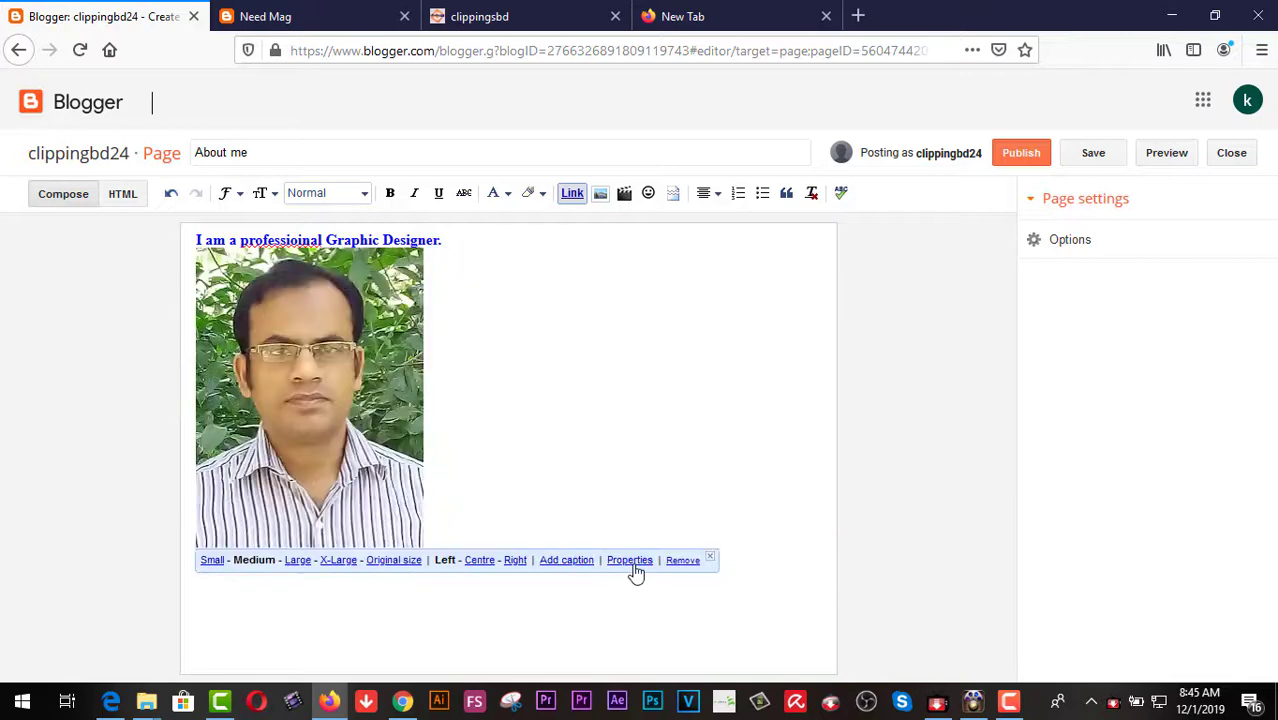
left_click(515, 561)
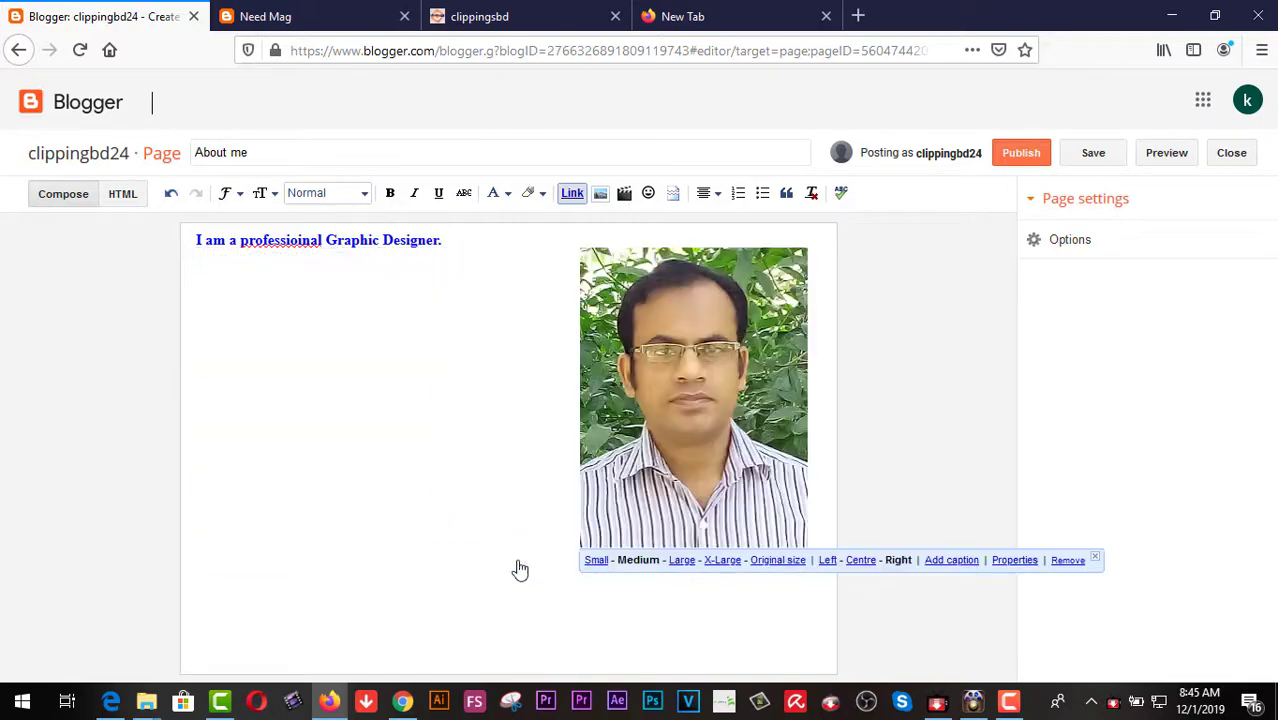
left_click(862, 563)
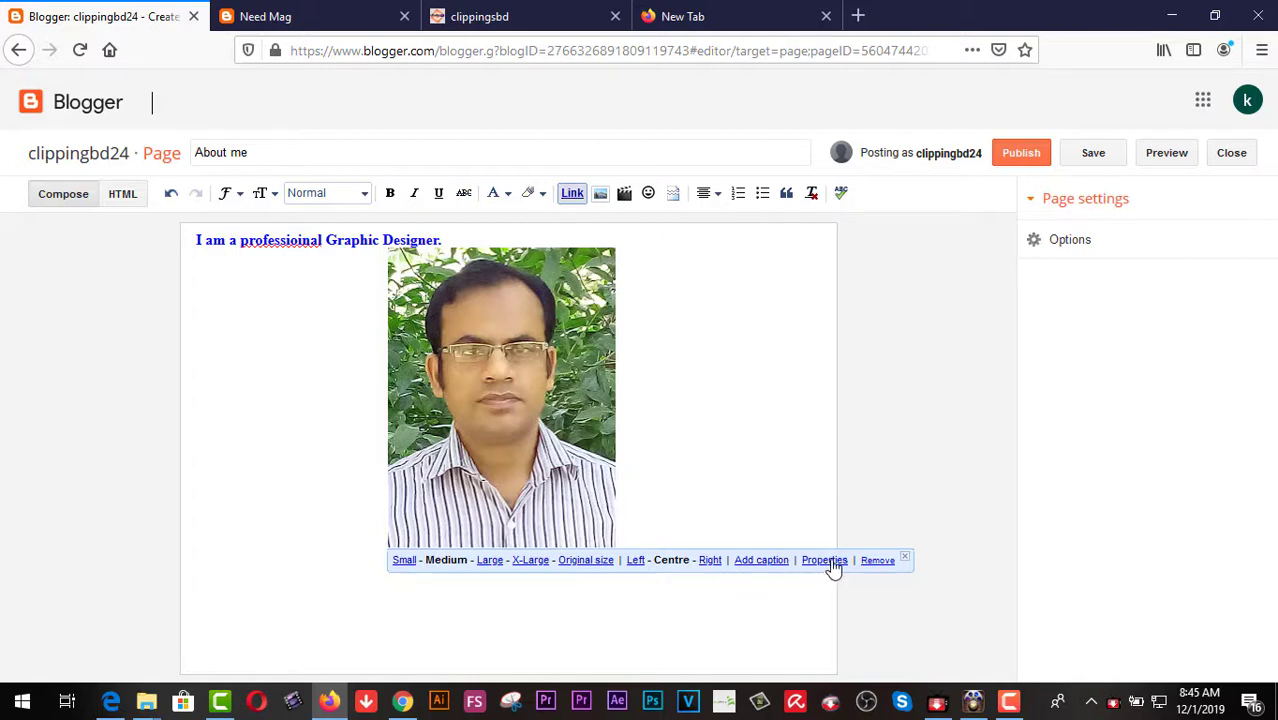
- Add a caption with the person's name below the photo, separating the two words with a space
left_click(776, 566)
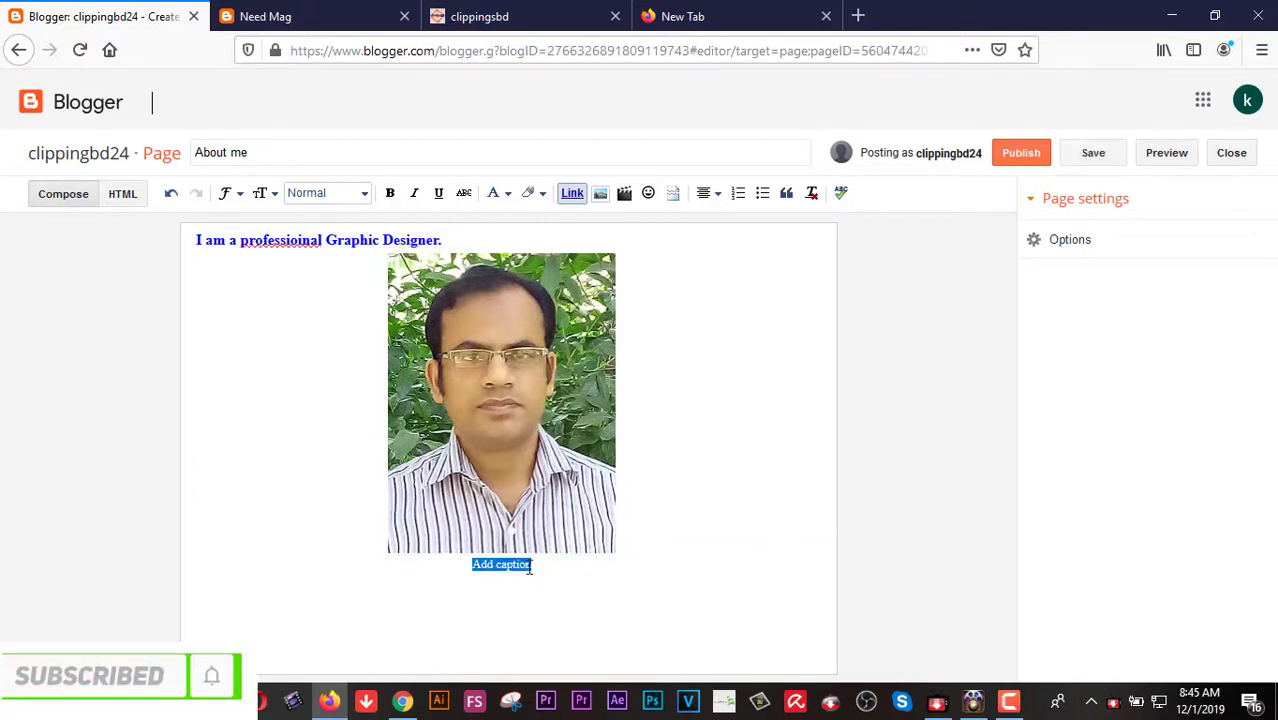
type("KALIMC")
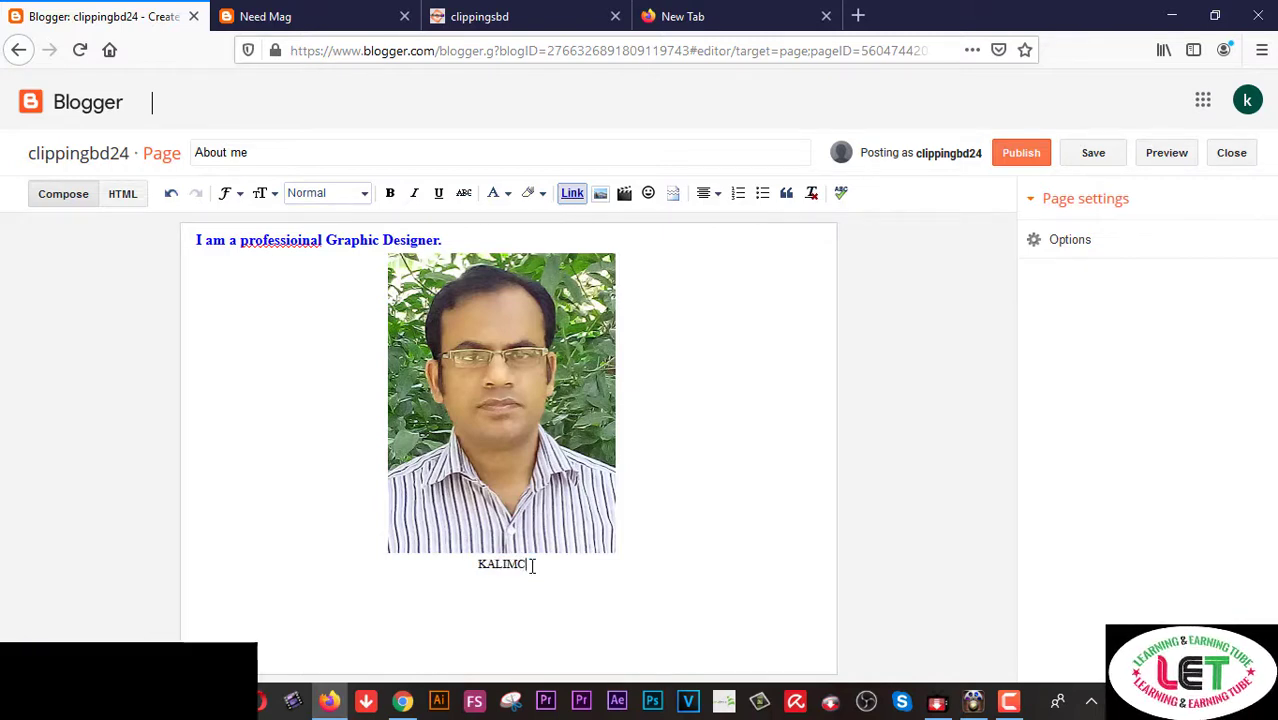
type("HY")
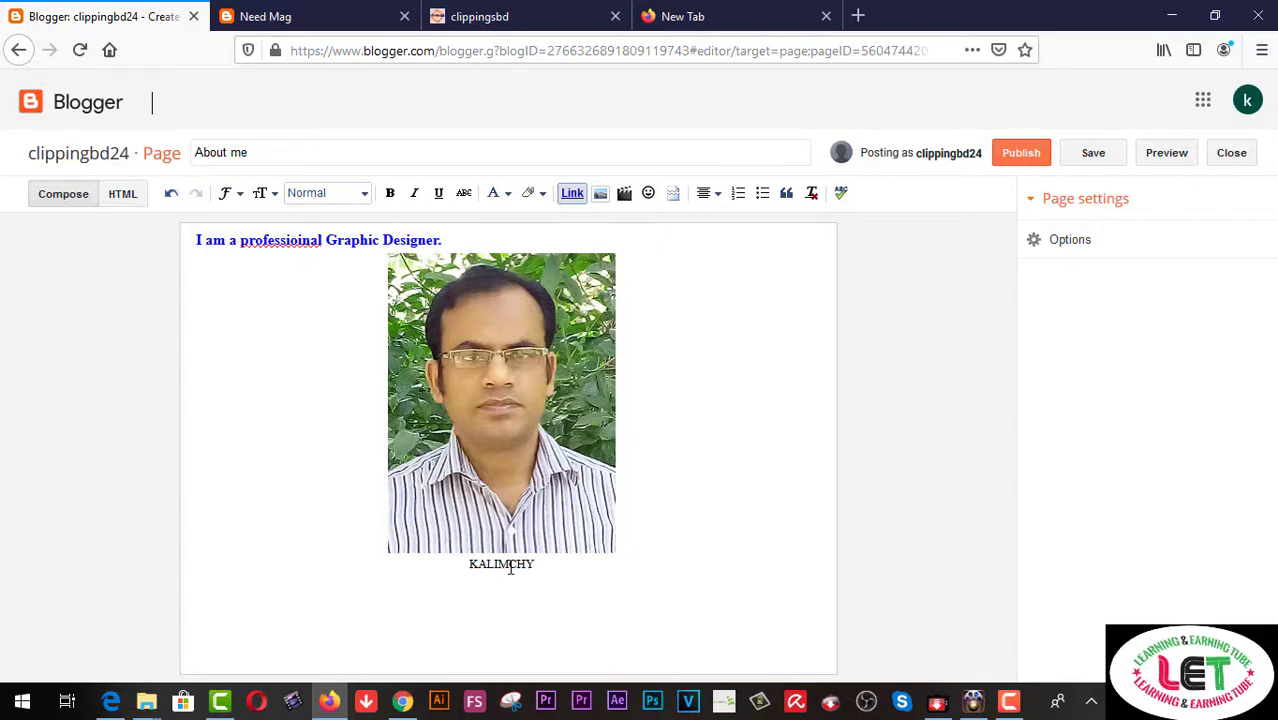
left_click(510, 566)
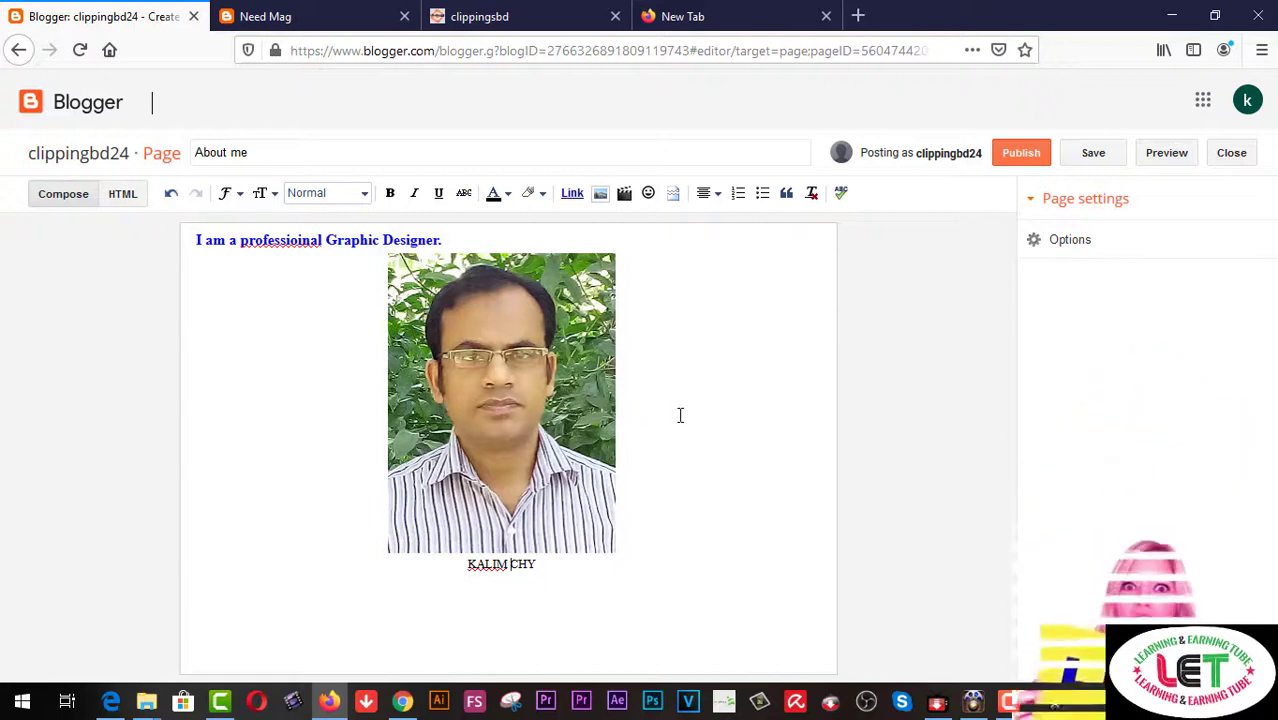
- Enter the person's name as the photo's title text in its image properties
key("ctrl+a")
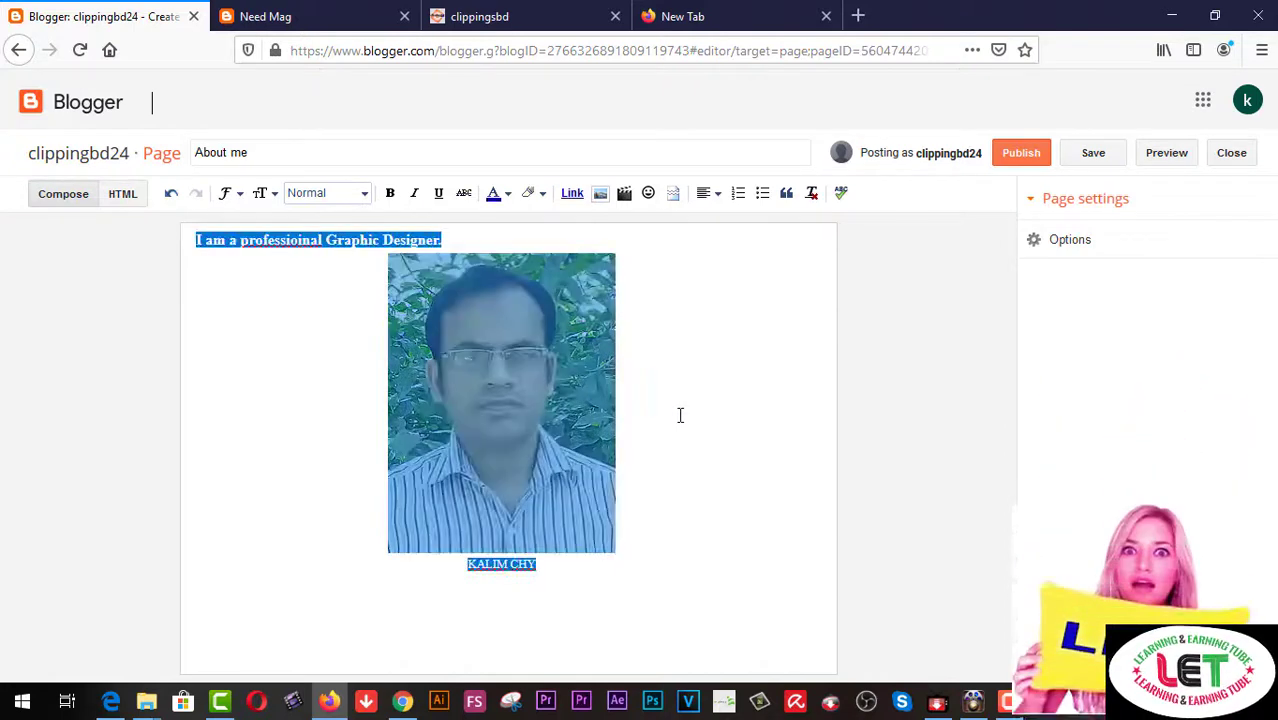
left_click(594, 425)
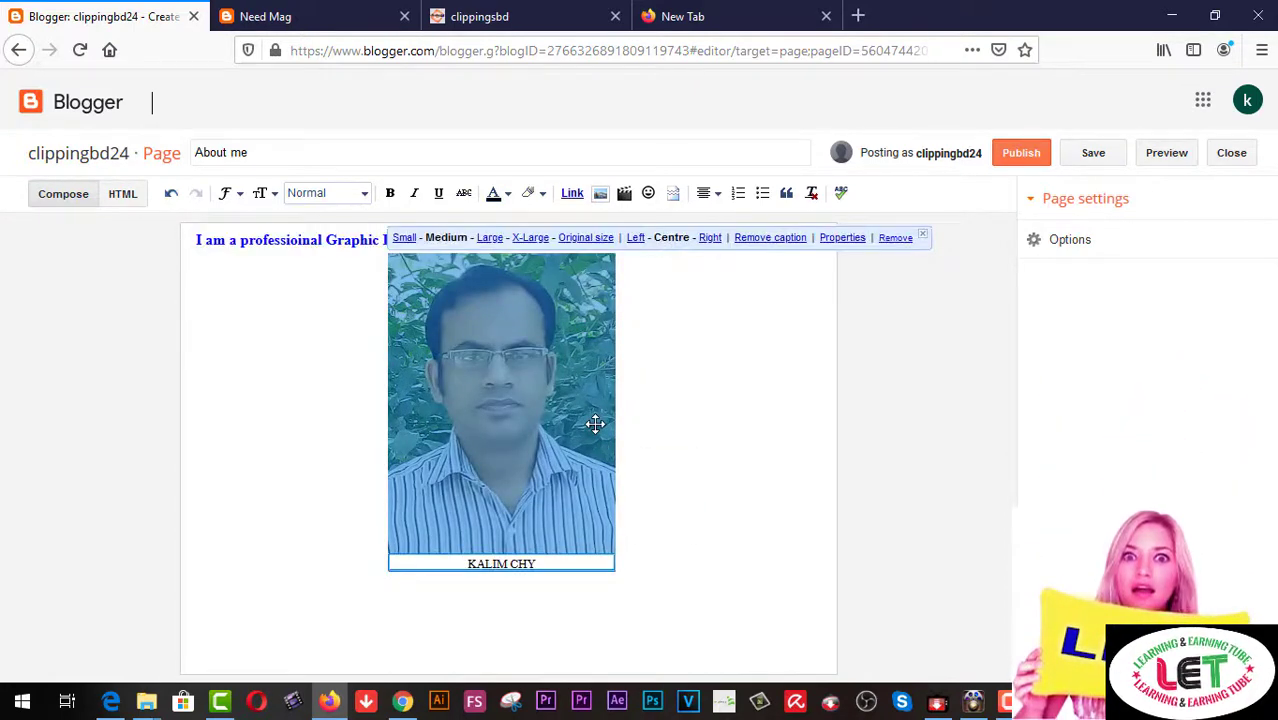
left_click(842, 238)
left_click(559, 363)
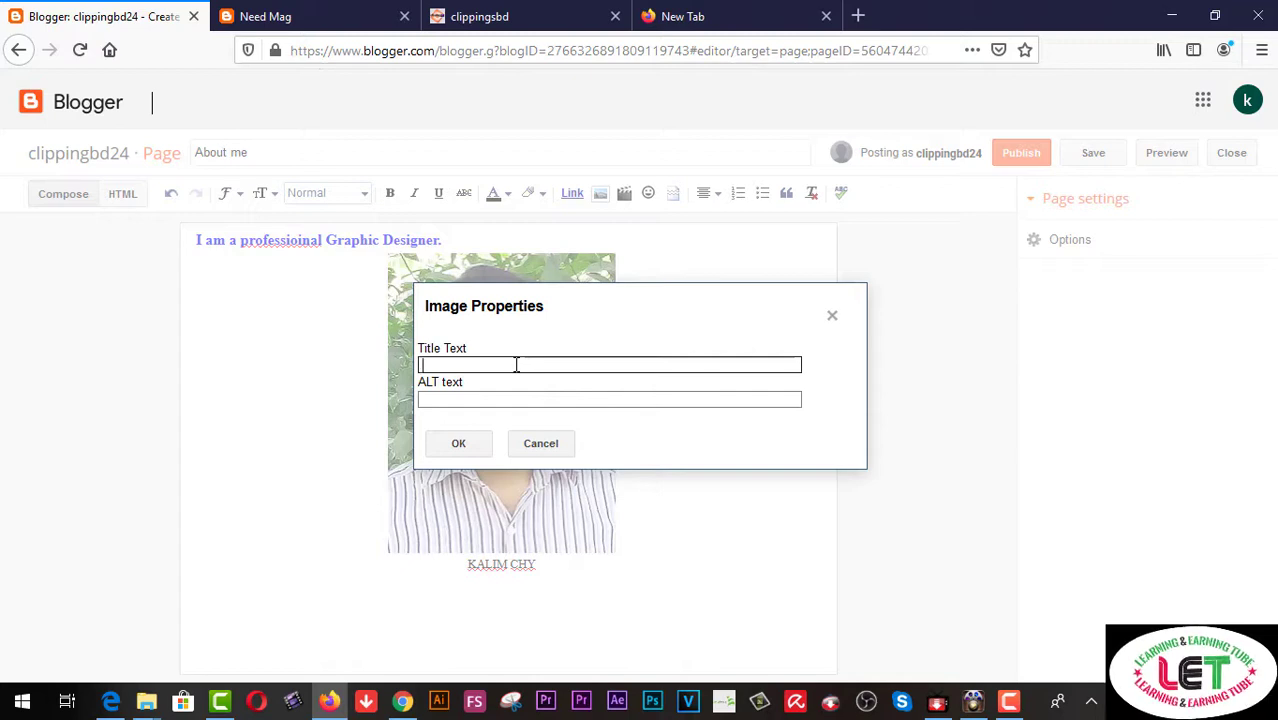
type("kalim chy")
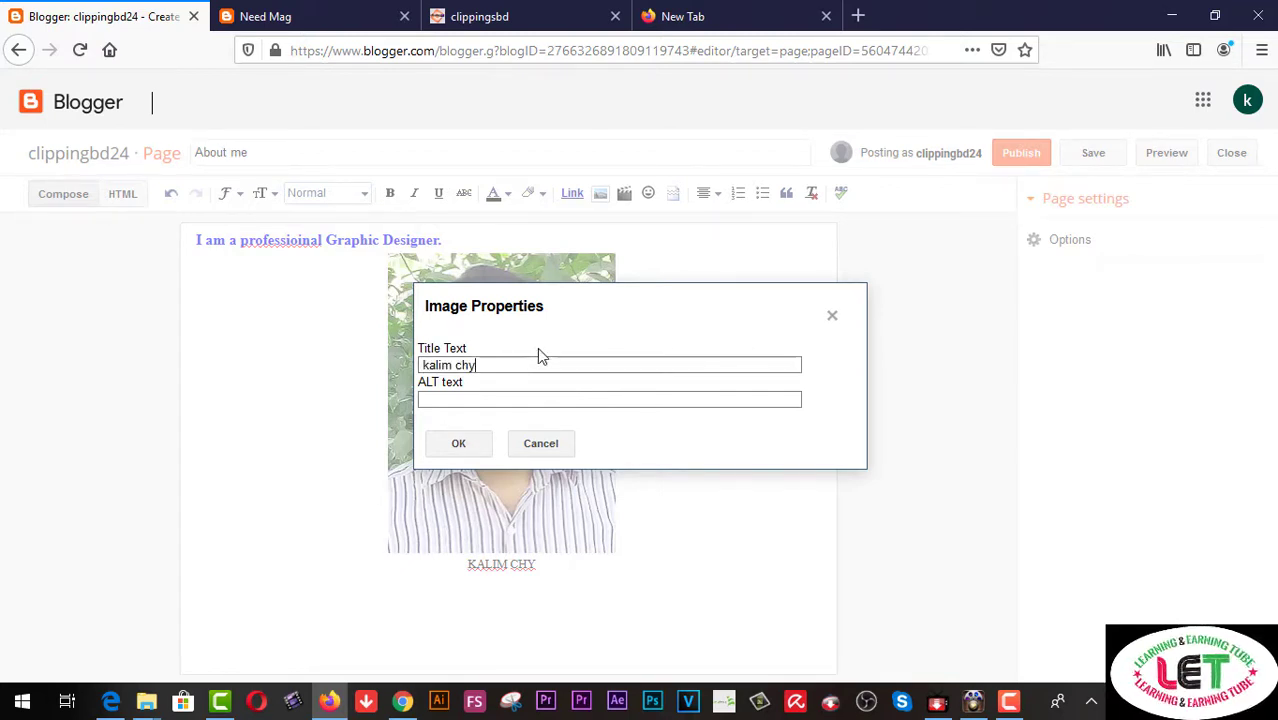
left_click(458, 443)
left_click(684, 427)
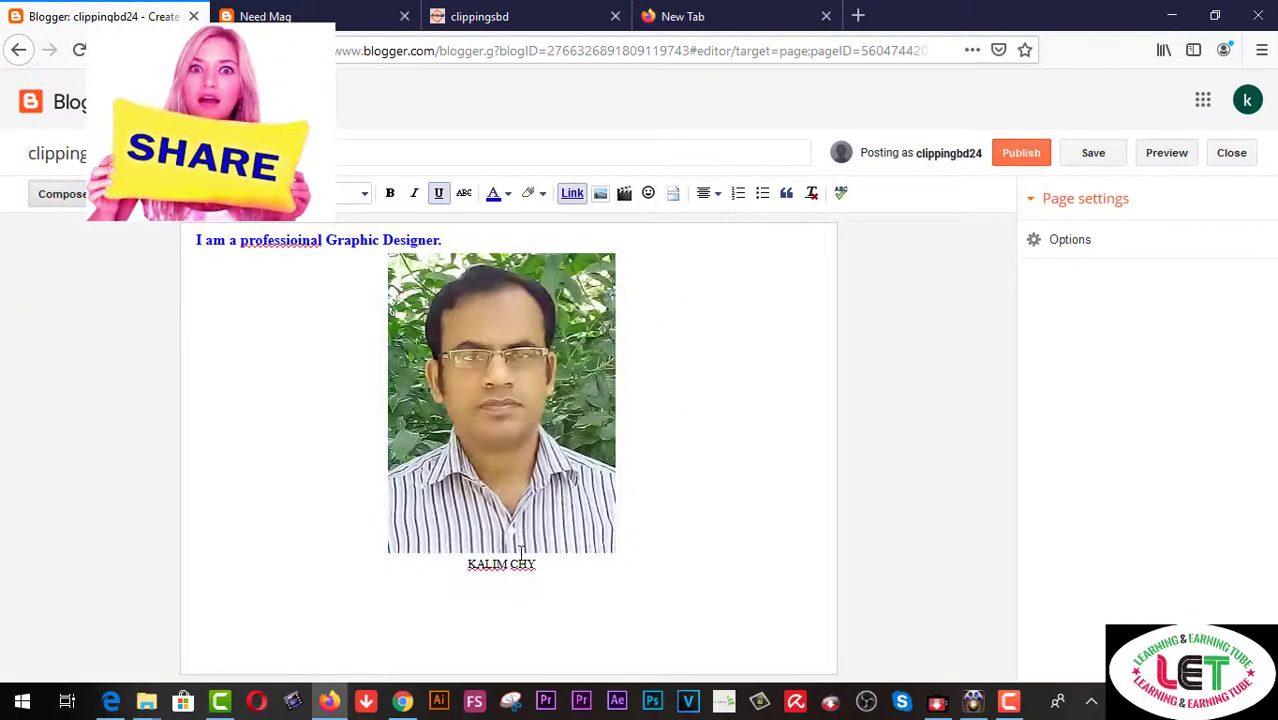
- Publish the "About me" page
left_click(516, 492)
left_click(676, 440)
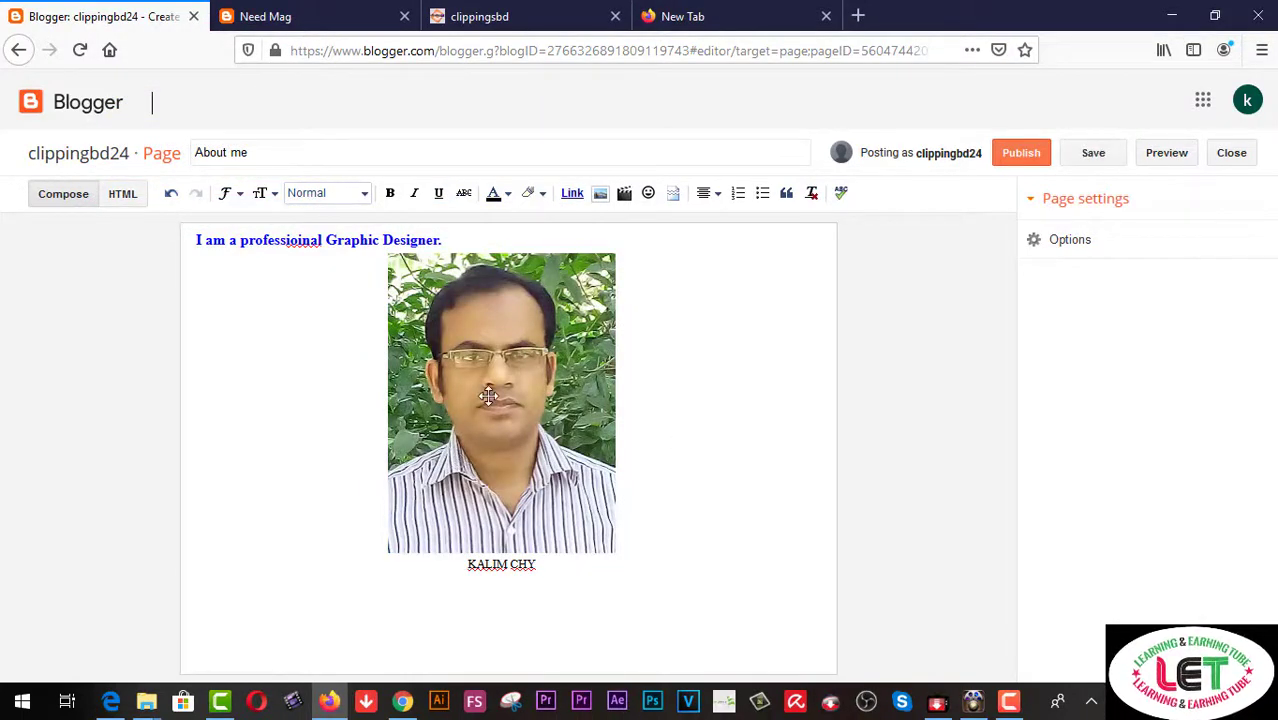
left_click(790, 417)
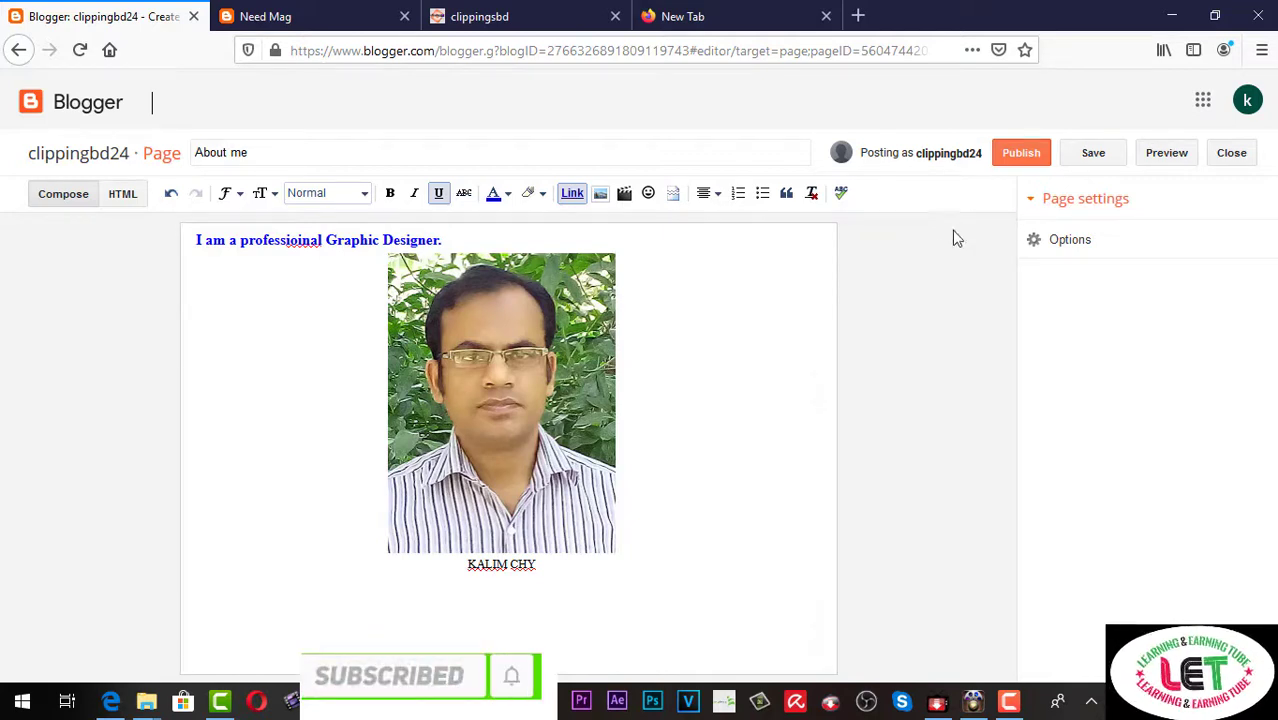
left_click(1020, 160)
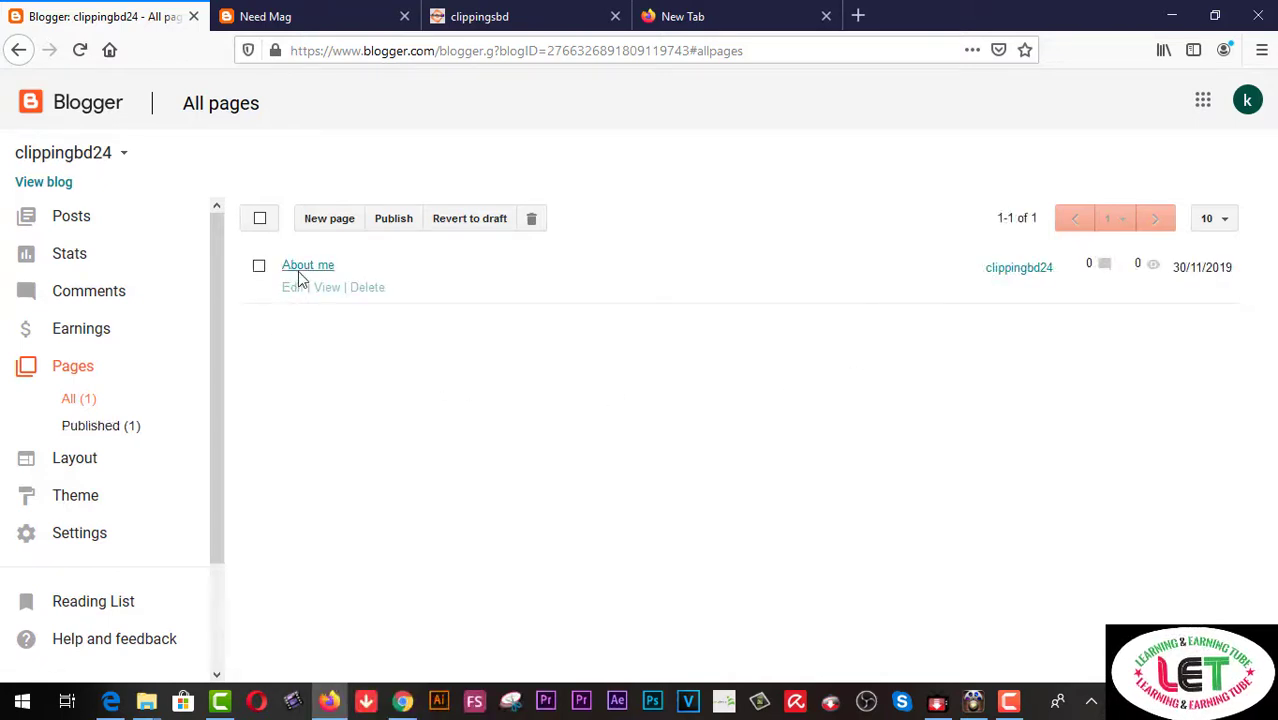
- Create and publish a new page titled "Contact US" with the body text "PLEASE CONNECT WITH US ON facebook page"
left_click(337, 222)
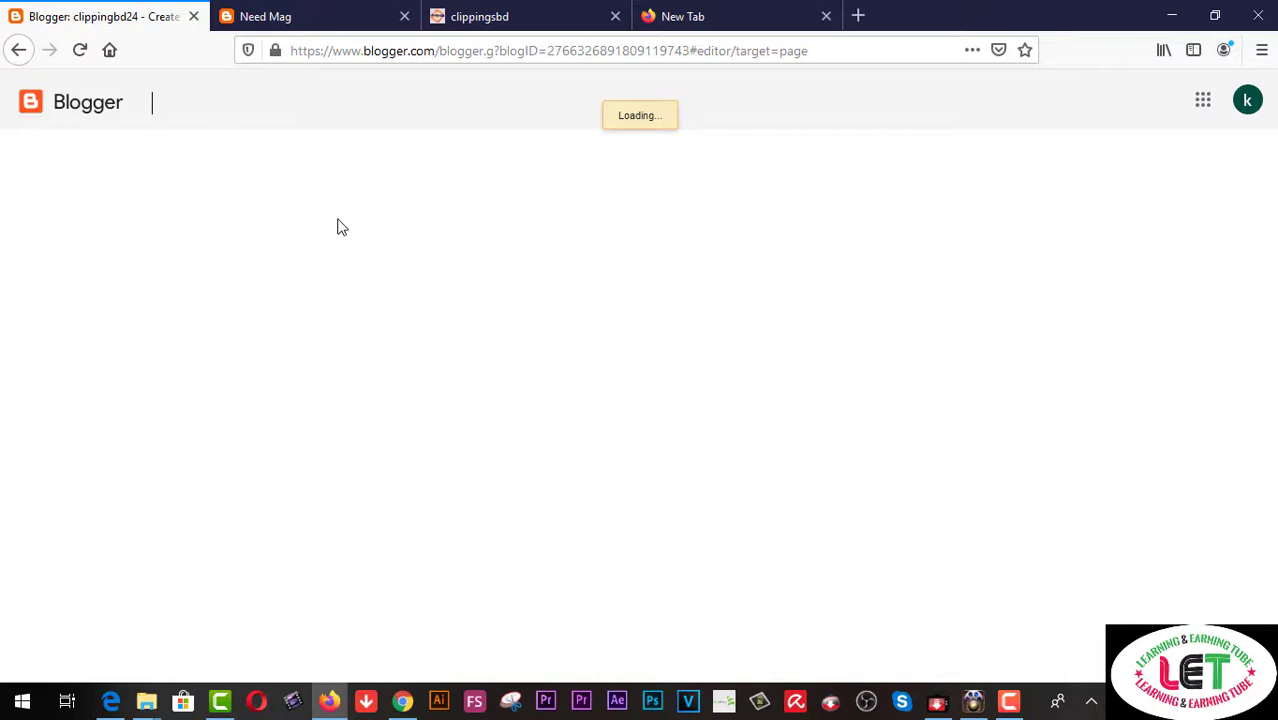
type("Contact US")
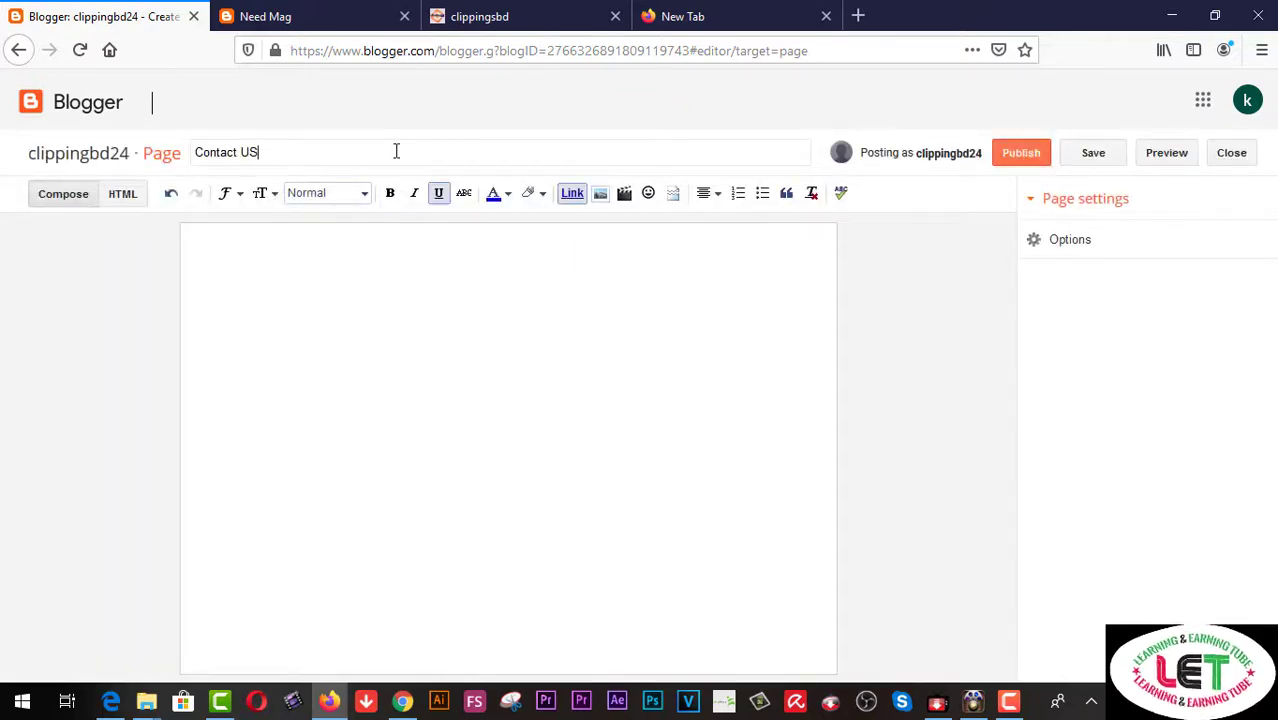
left_click(342, 268)
type("PLEASE CONNECT")
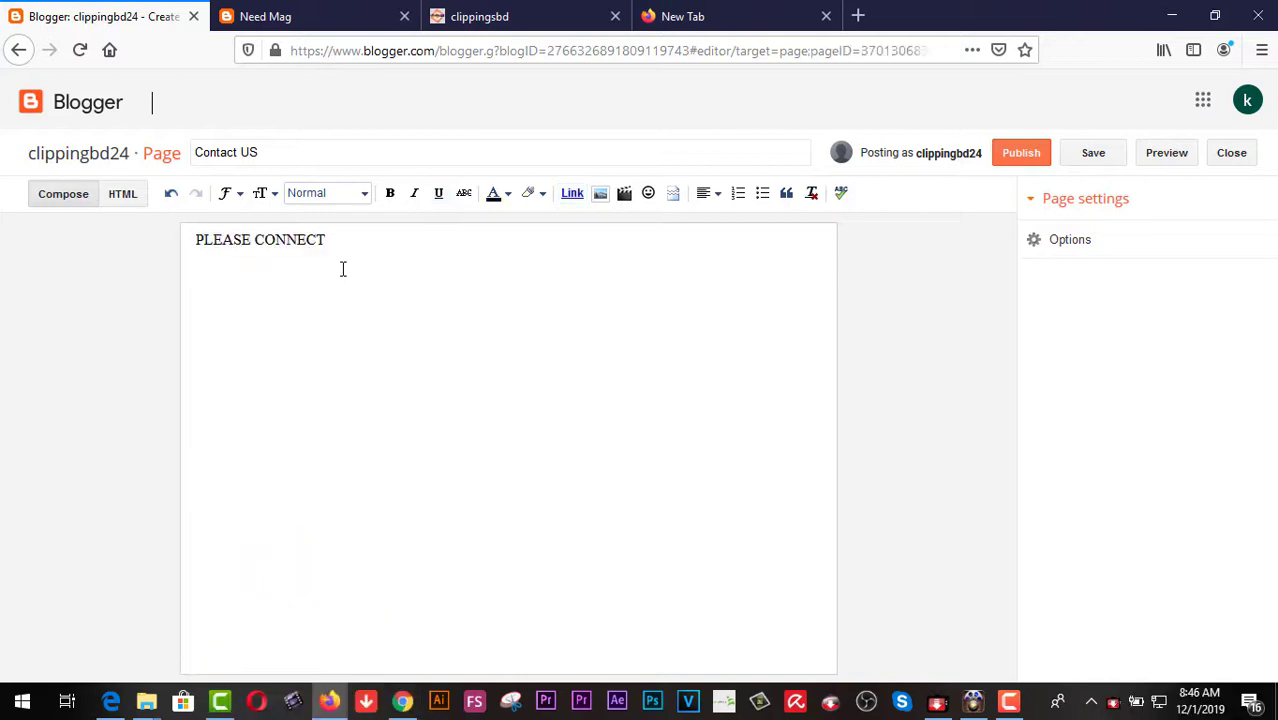
type(" WITH US ON facebook page")
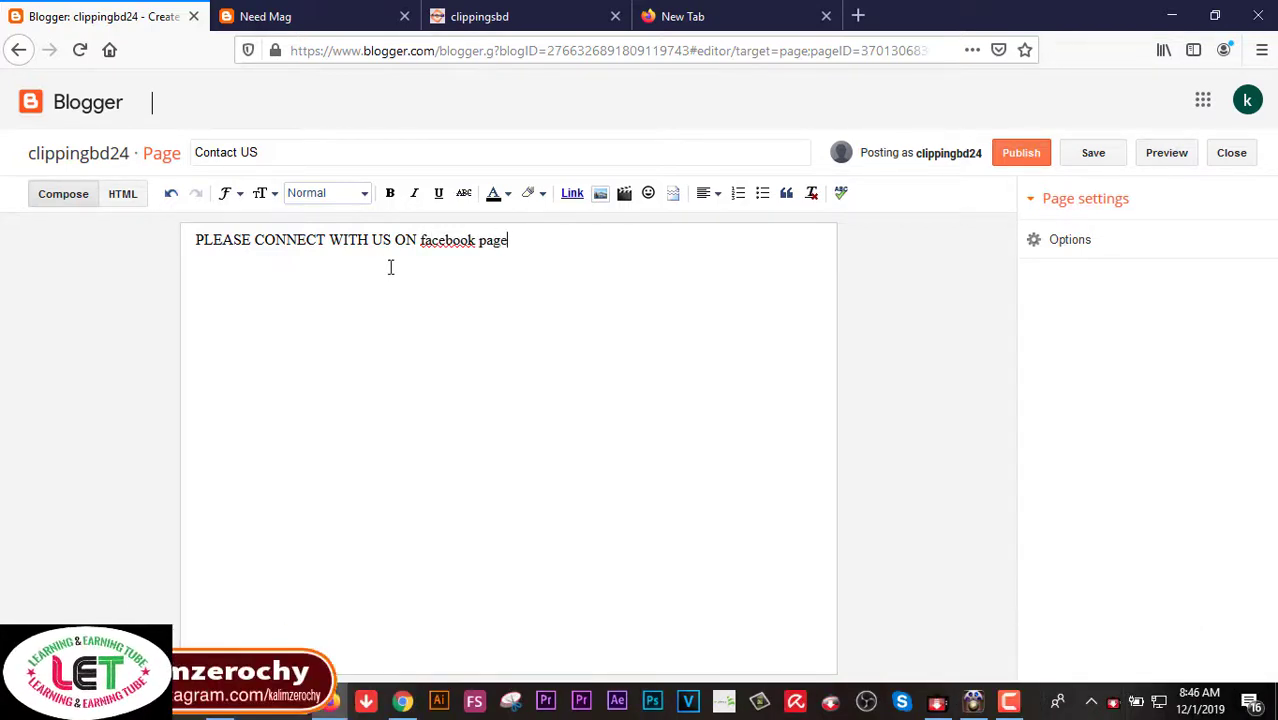
left_click(1018, 156)
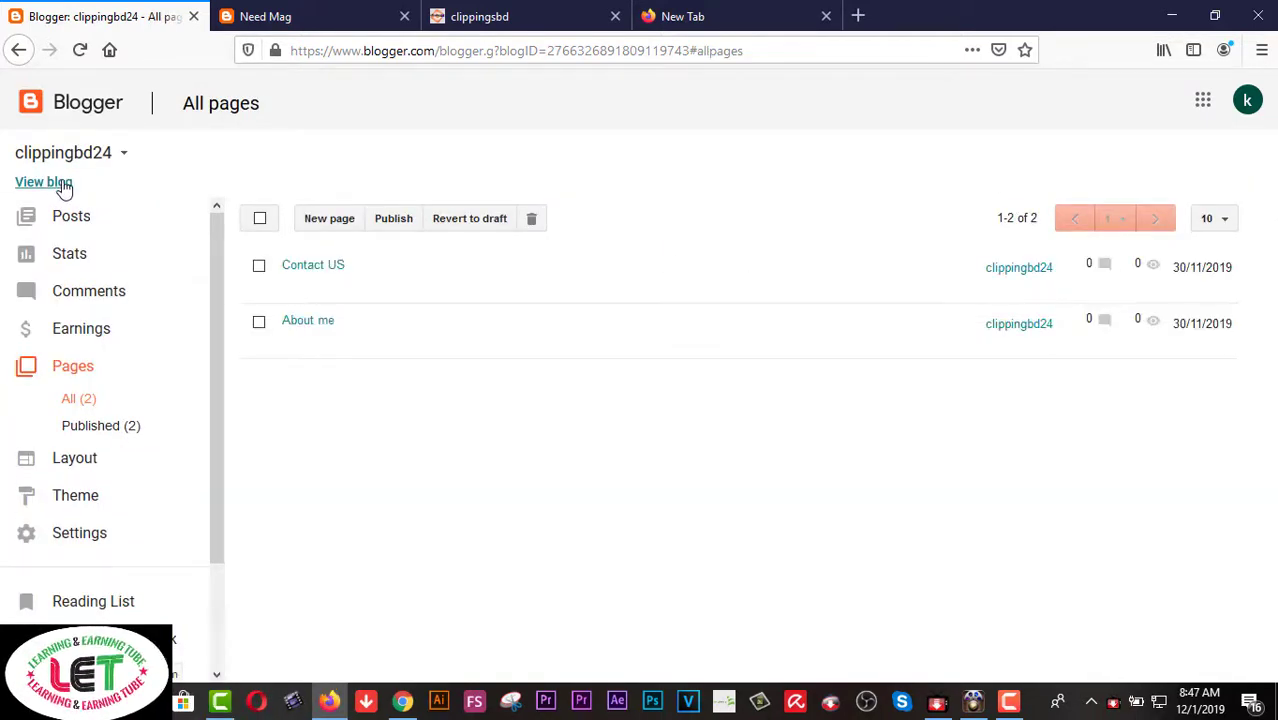
- View the published "About me" page on the clippingbd24 blog
mouse_move(322, 276)
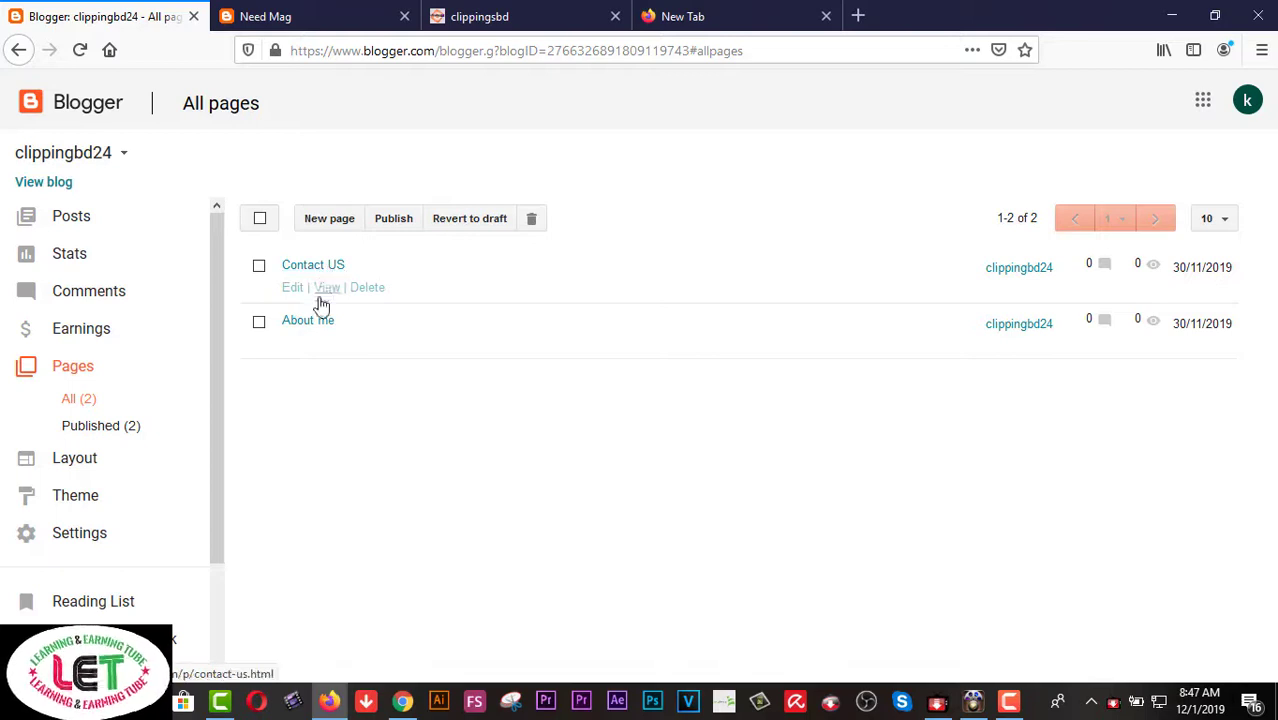
mouse_move(328, 334)
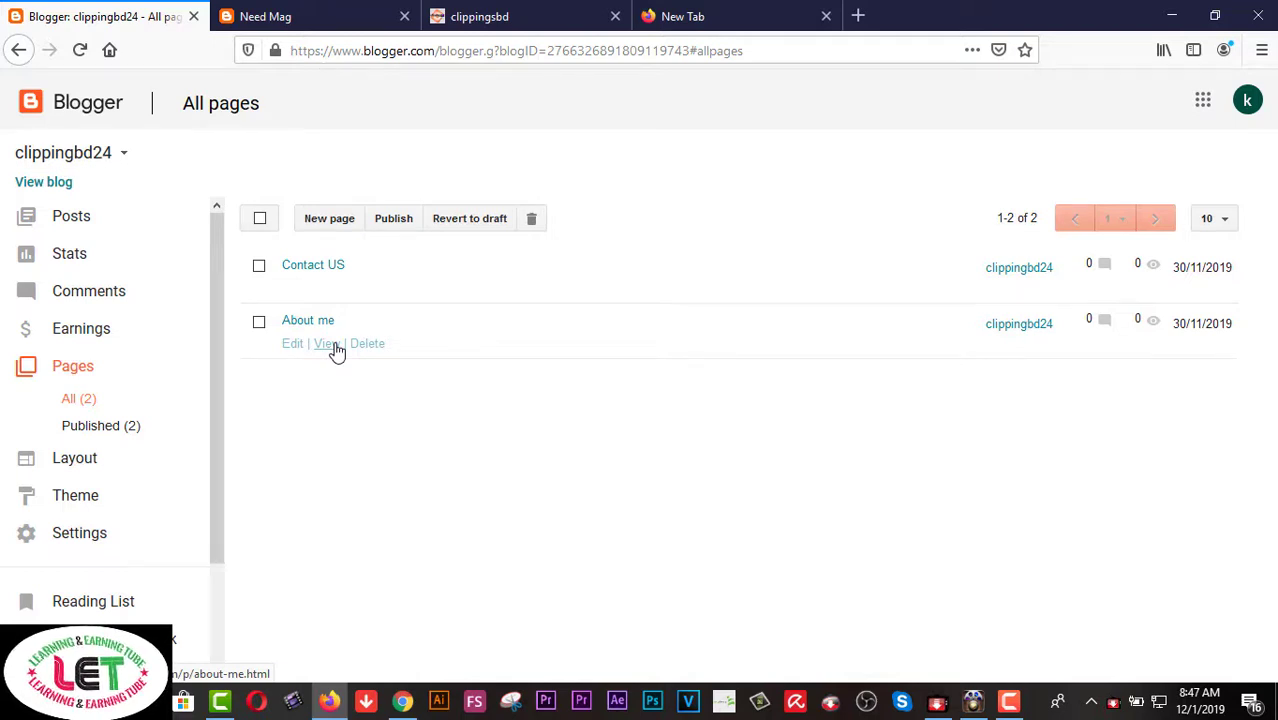
left_click(327, 344)
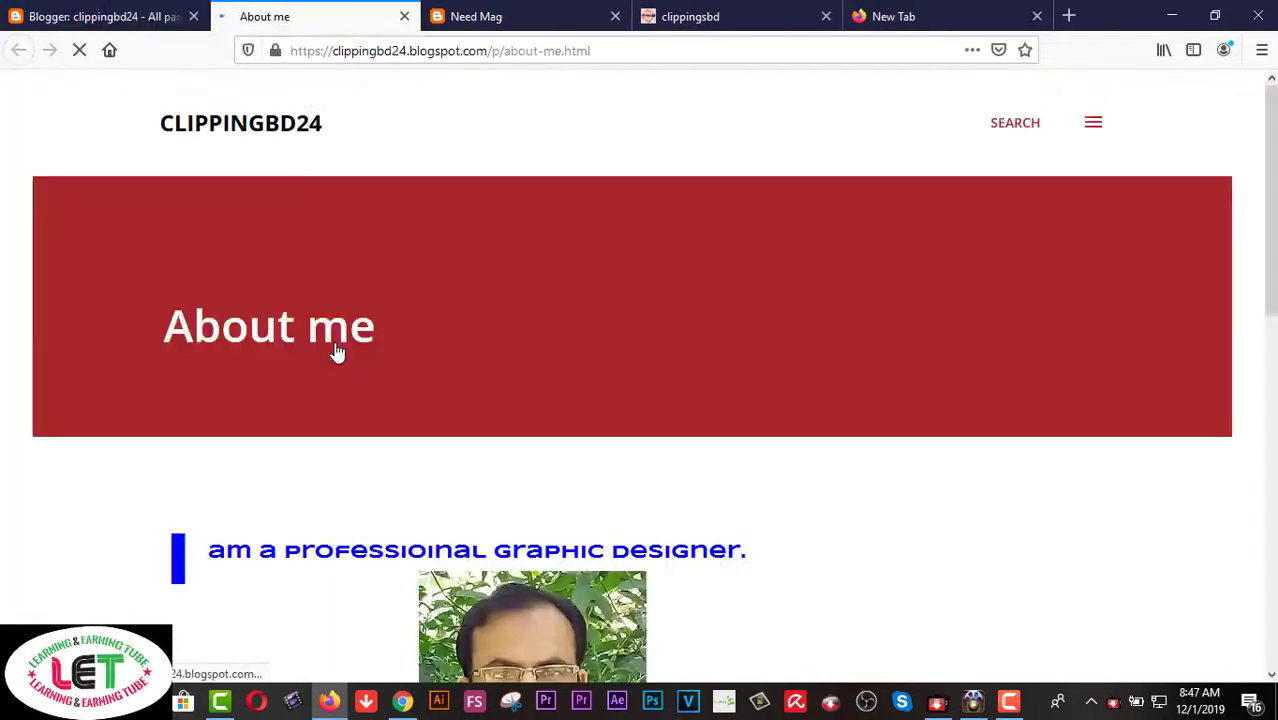
- Look through the published "About me" page down to its popular posts, and close the page
scroll(703, 355, "down", 5)
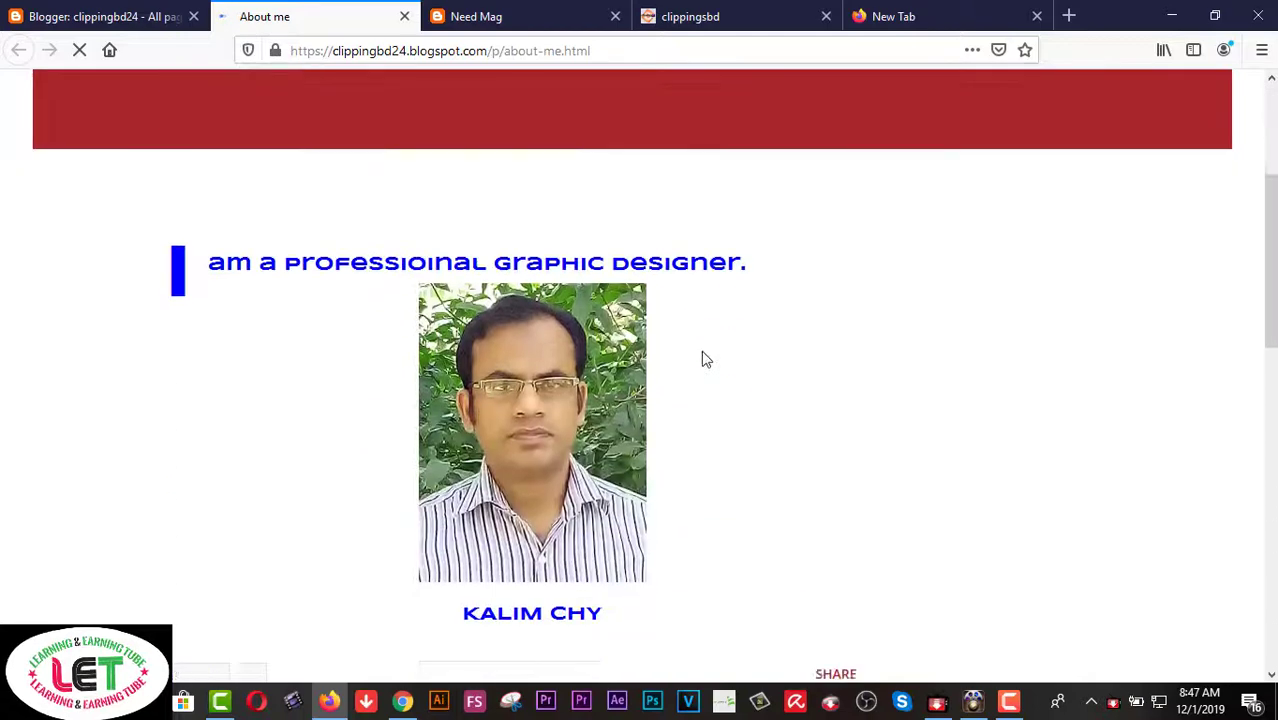
scroll(703, 357, "up", 4)
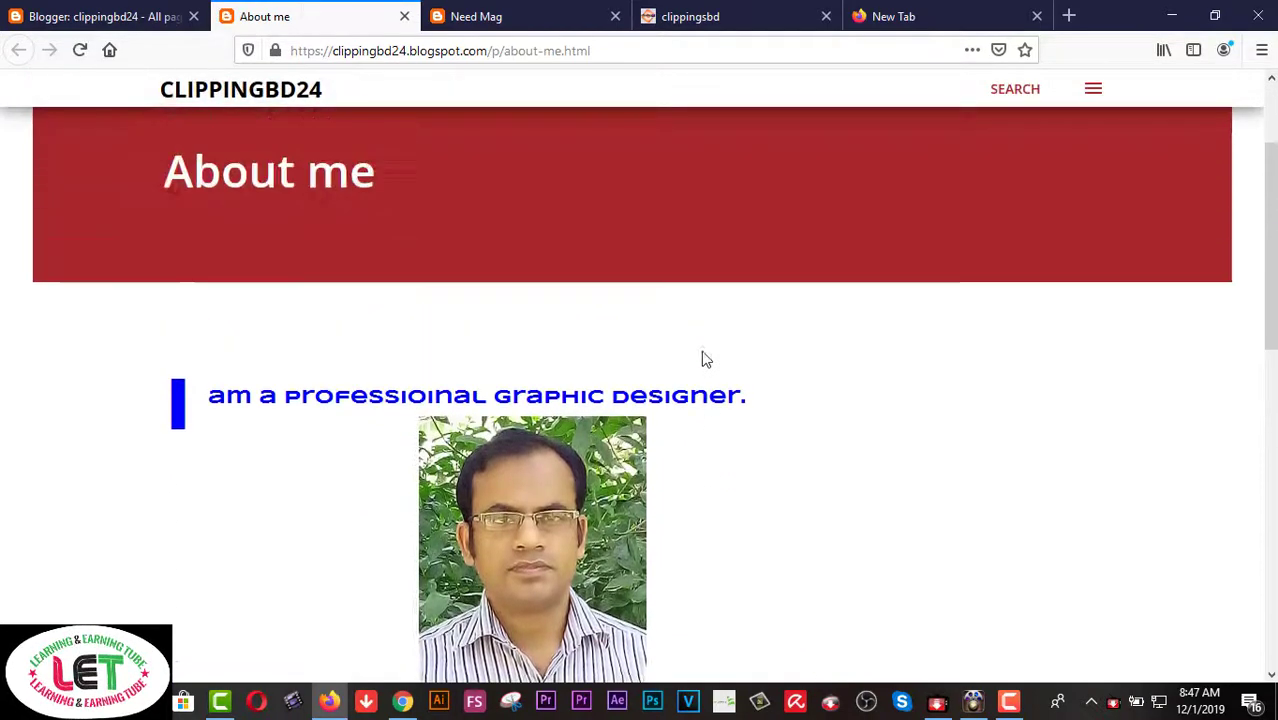
scroll(520, 400, "down", 4)
scroll(585, 400, "down", 5)
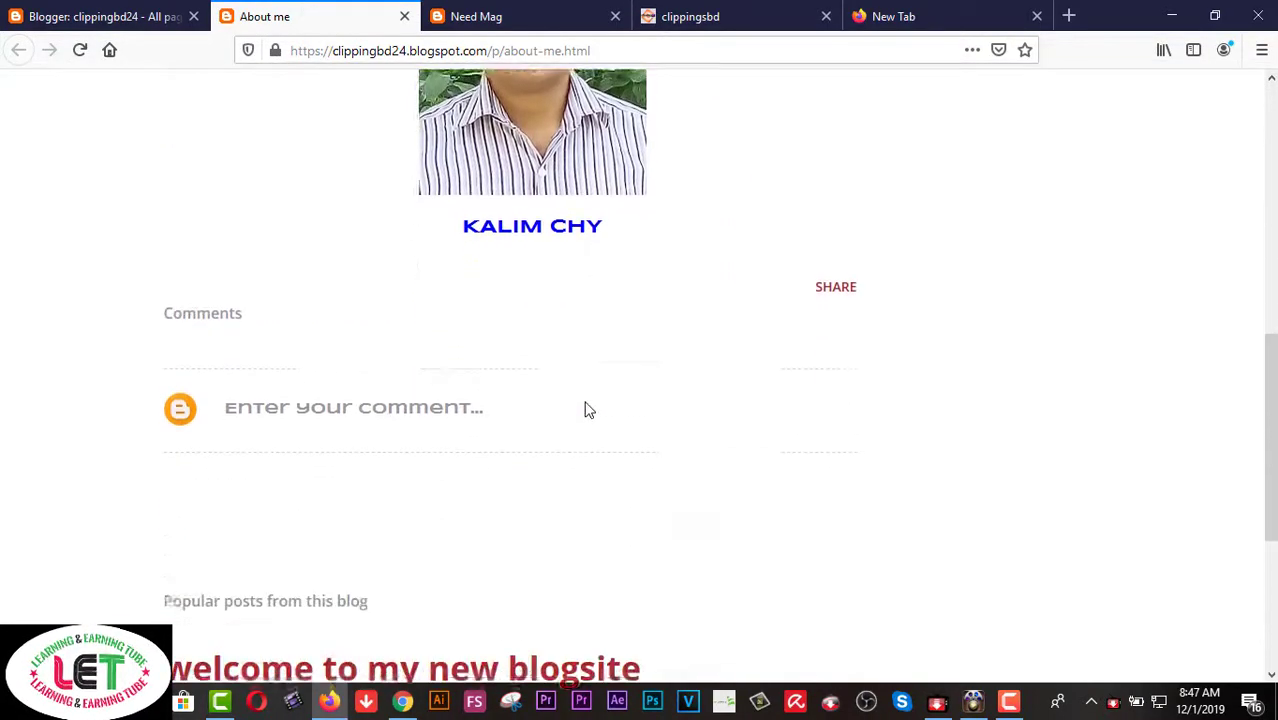
scroll(586, 405, "down", 3)
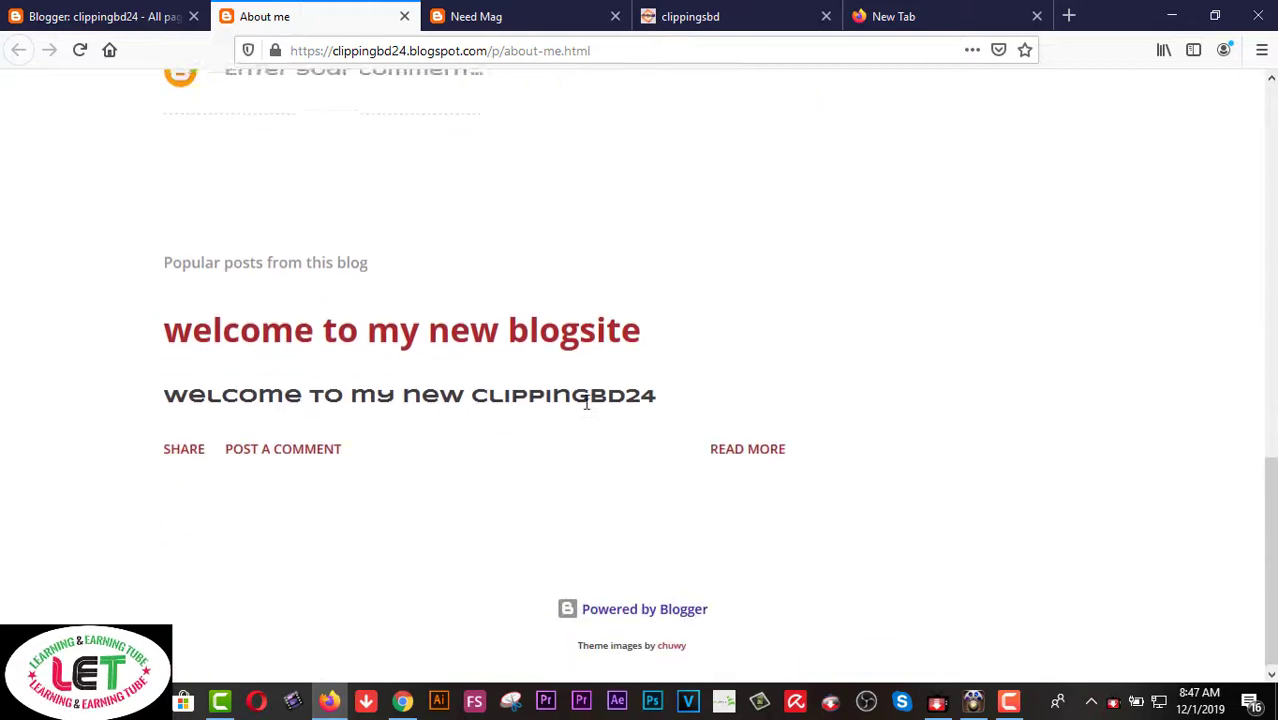
scroll(586, 400, "up", 12)
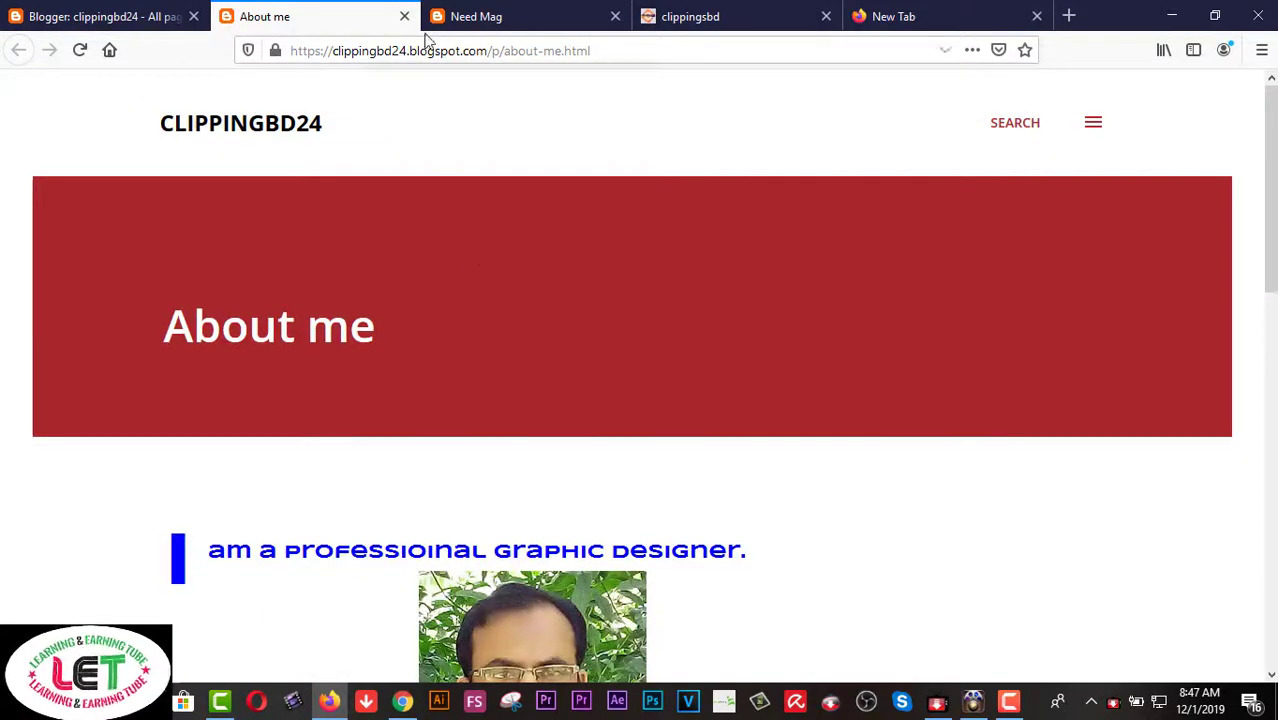
left_click(404, 16)
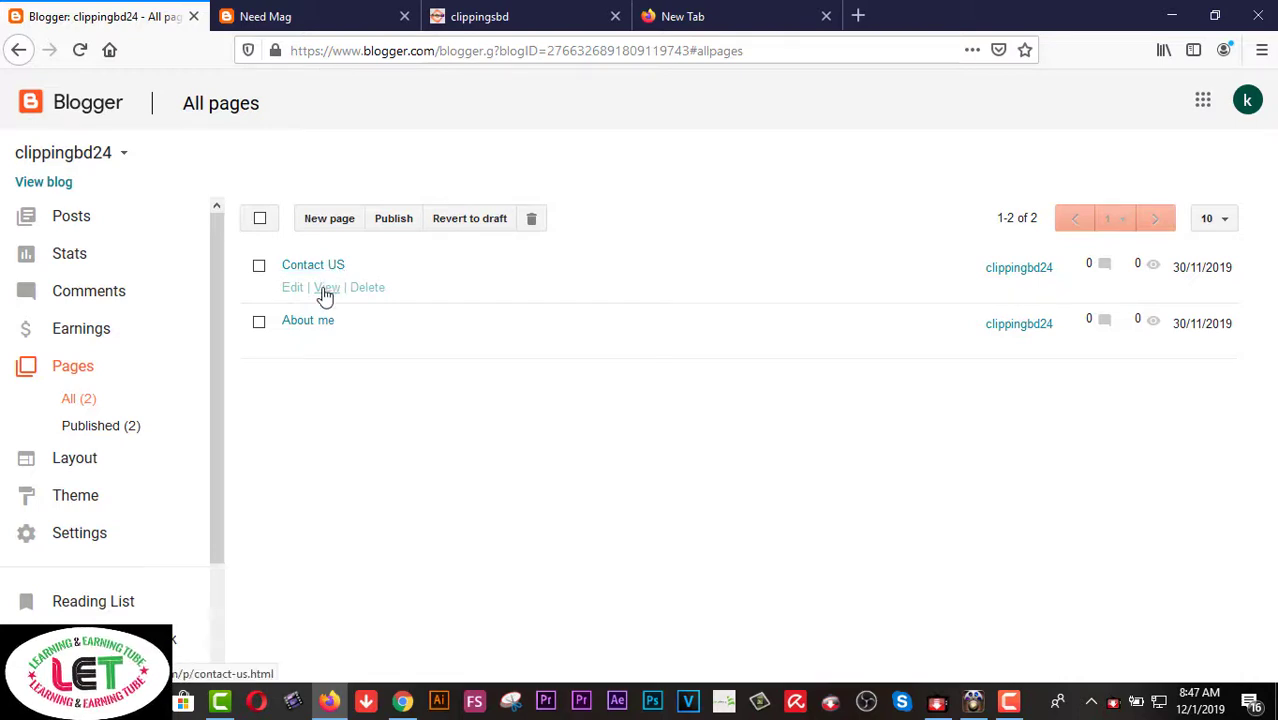
- View the published "Contact US" page of the clippingbd24 blog and close it
left_click(320, 286)
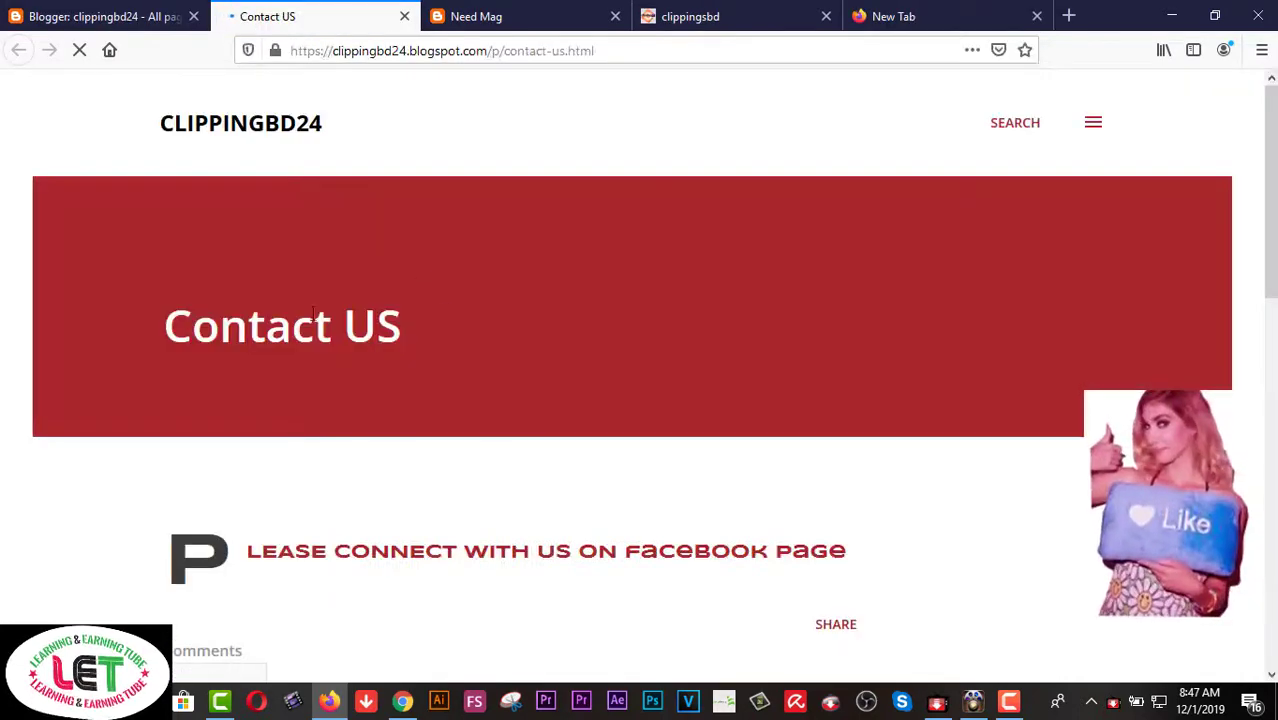
scroll(488, 360, "down", 3)
scroll(483, 377, "up", 2)
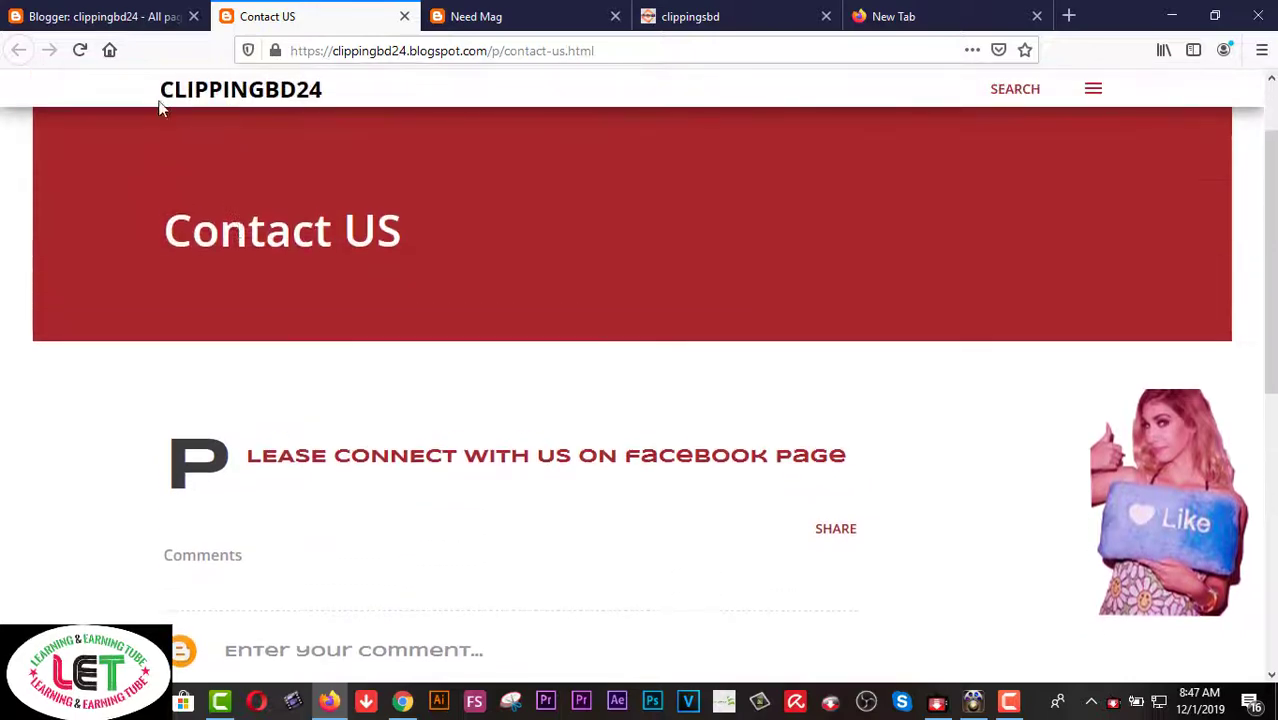
left_click(170, 18)
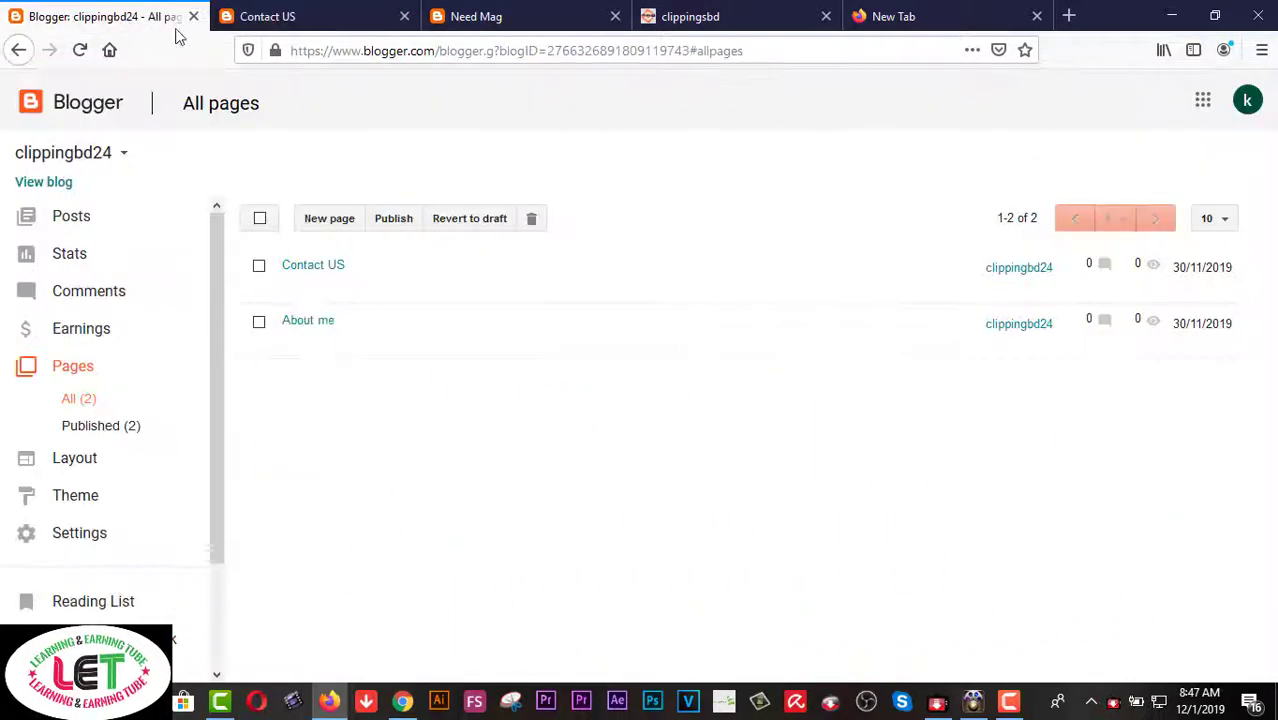
left_click(297, 20)
left_click(404, 16)
- Duplicate the Blogger dashboard tab and open the blog's current theme for customisation
left_click(155, 24)
right_click(137, 22)
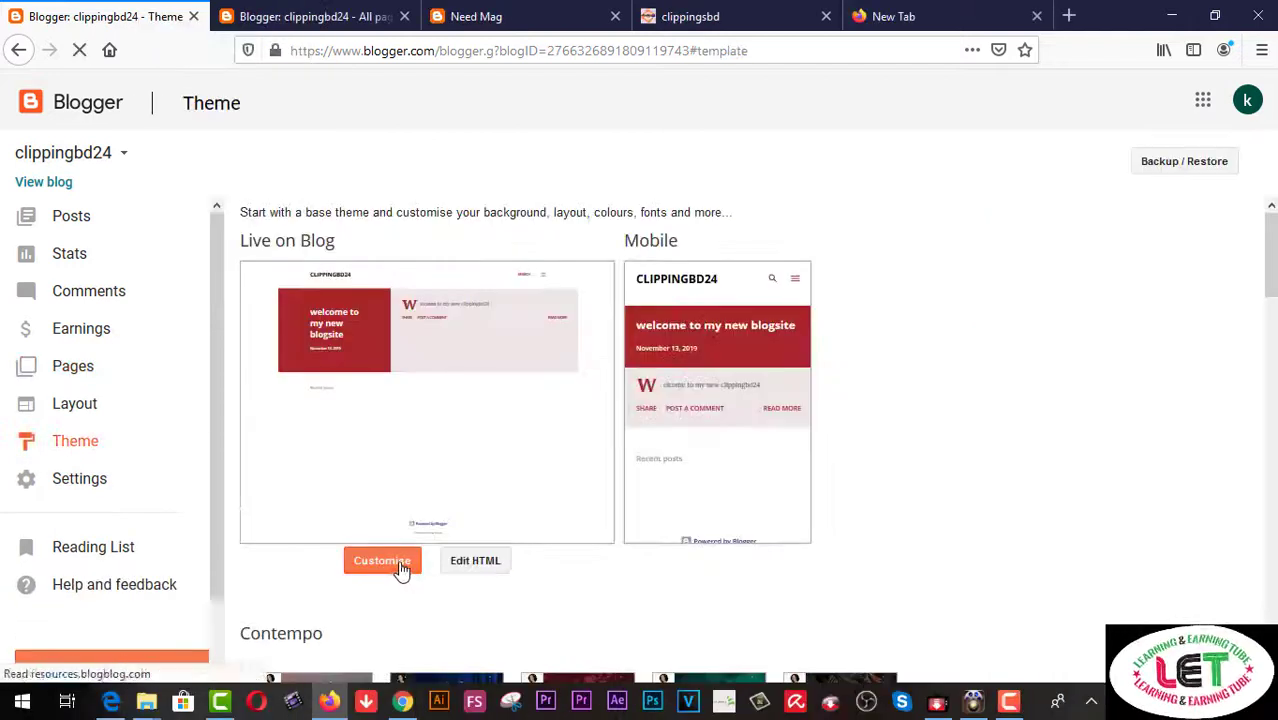
left_click(401, 563)
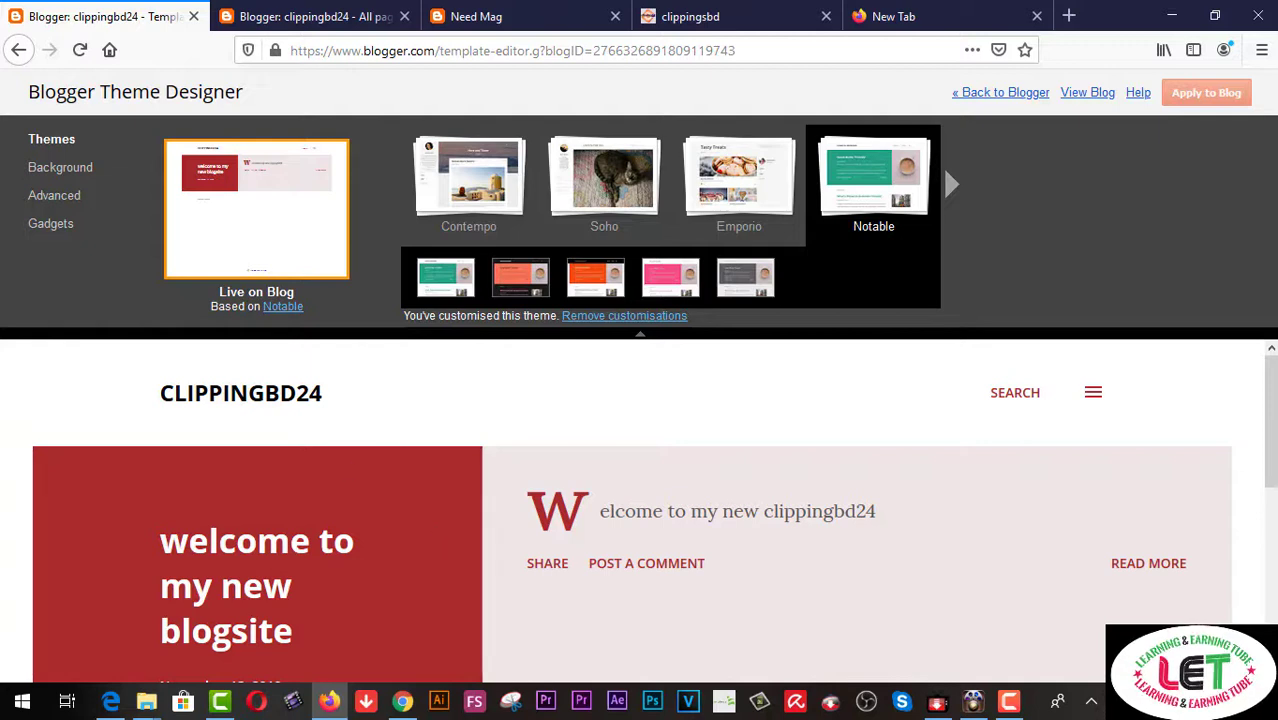
- Browse the available base themes and examine the live blog preview in the Theme Designer
scroll(394, 416, "down", 2)
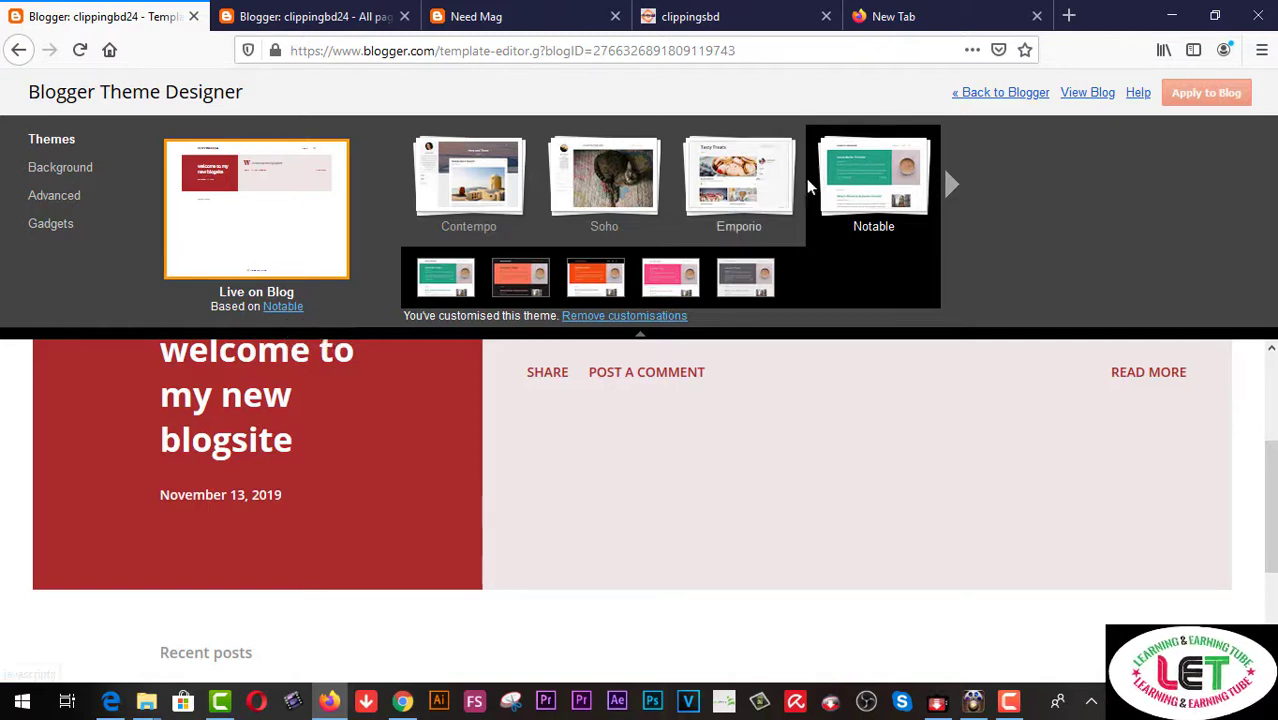
left_click(948, 185)
scroll(291, 422, "down", 1)
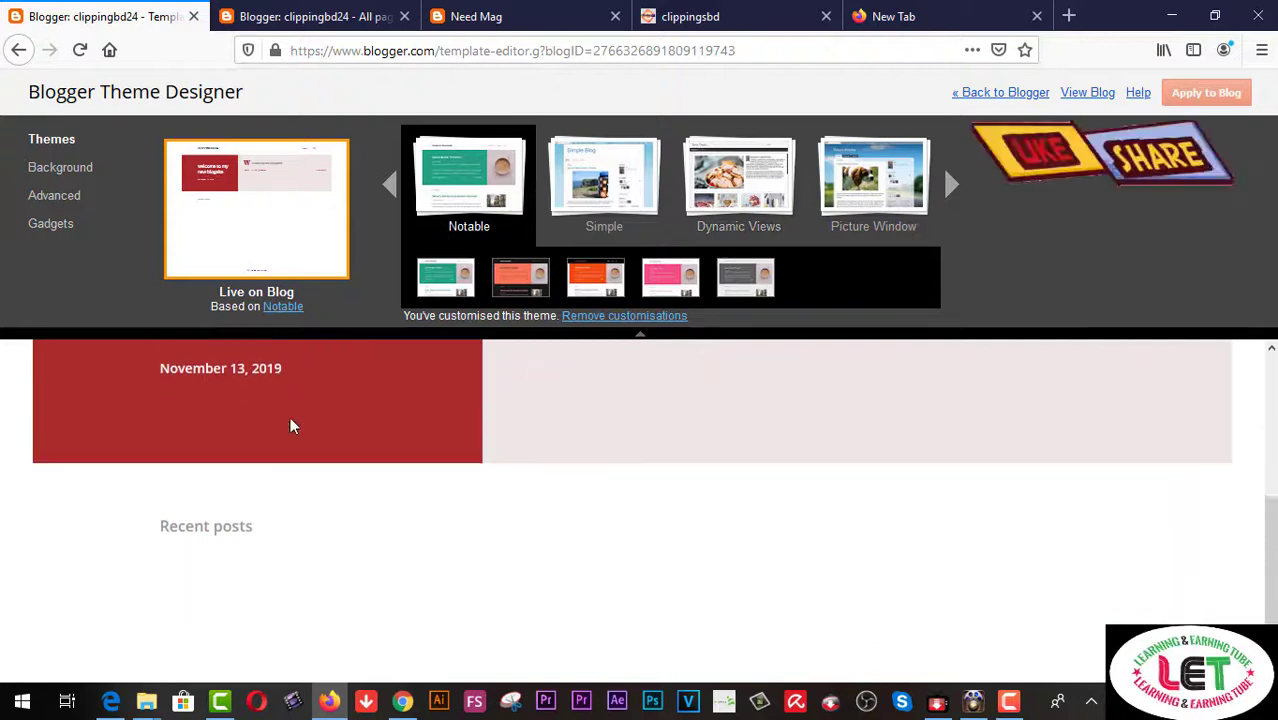
scroll(291, 422, "up", 2)
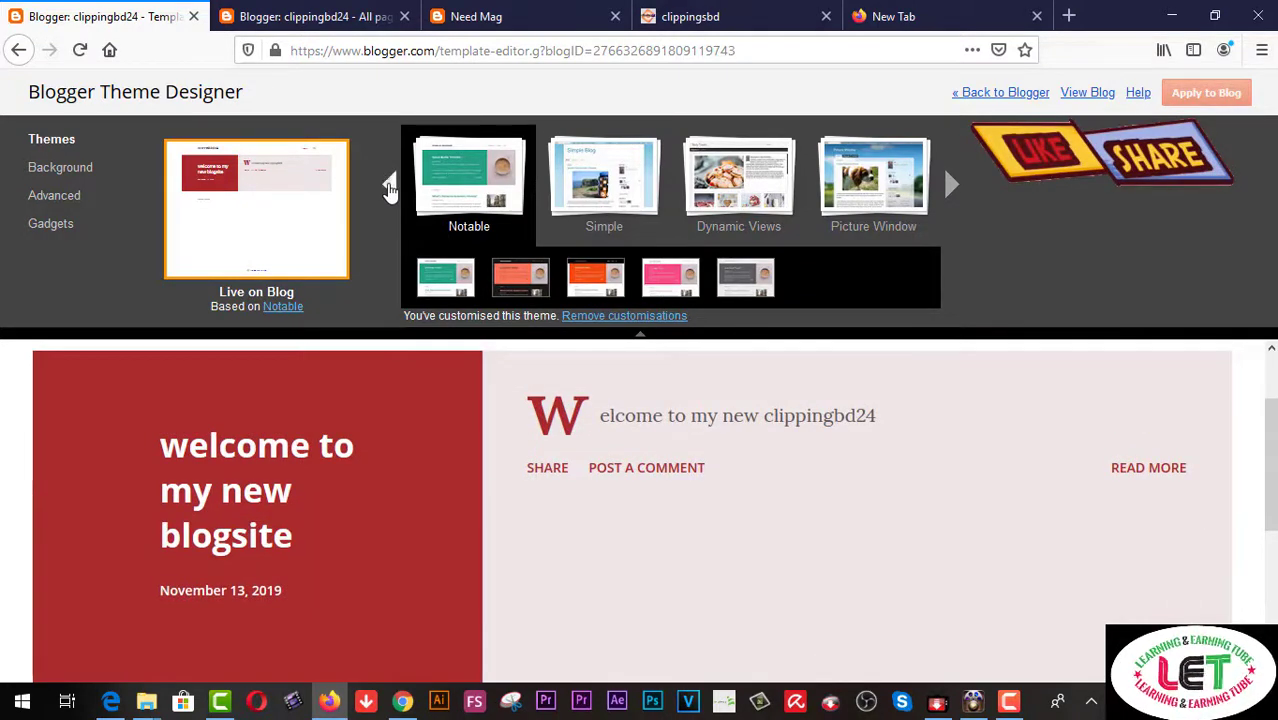
left_click(390, 188)
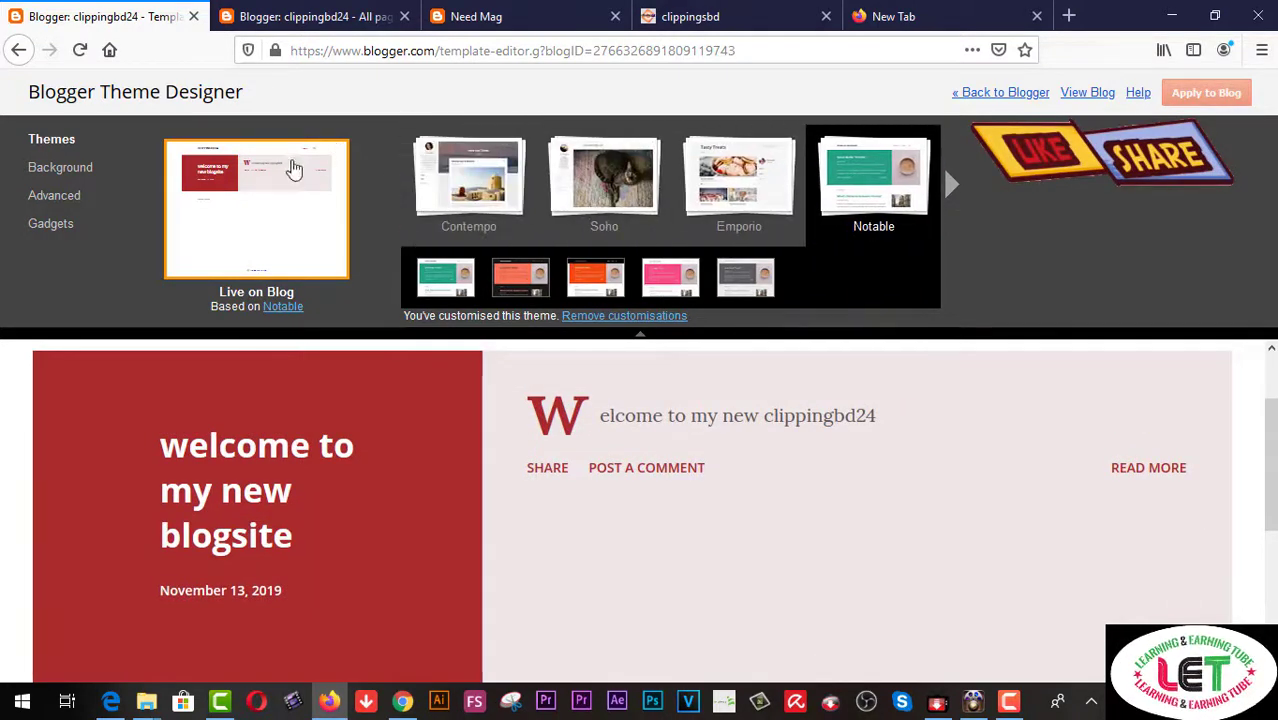
- Open the background image selection, look over its categories and show the images of The Arts
left_click(70, 170)
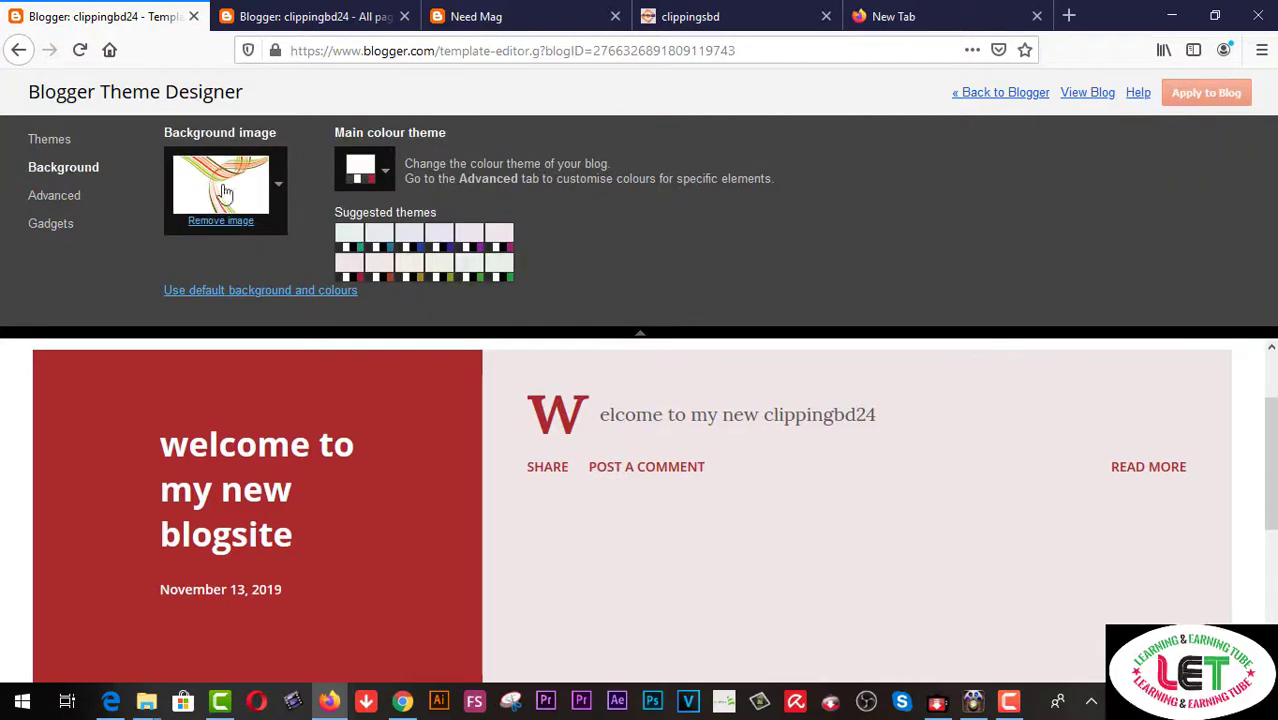
left_click(280, 188)
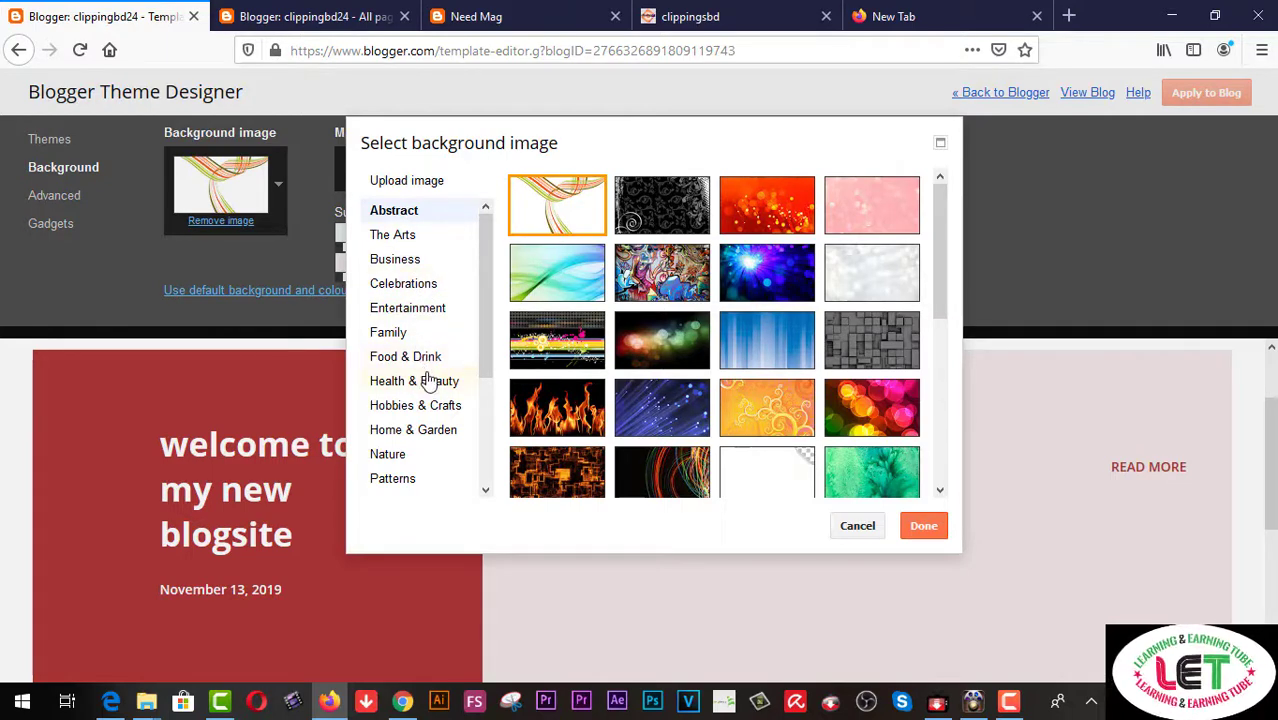
scroll(428, 381, "down", 2)
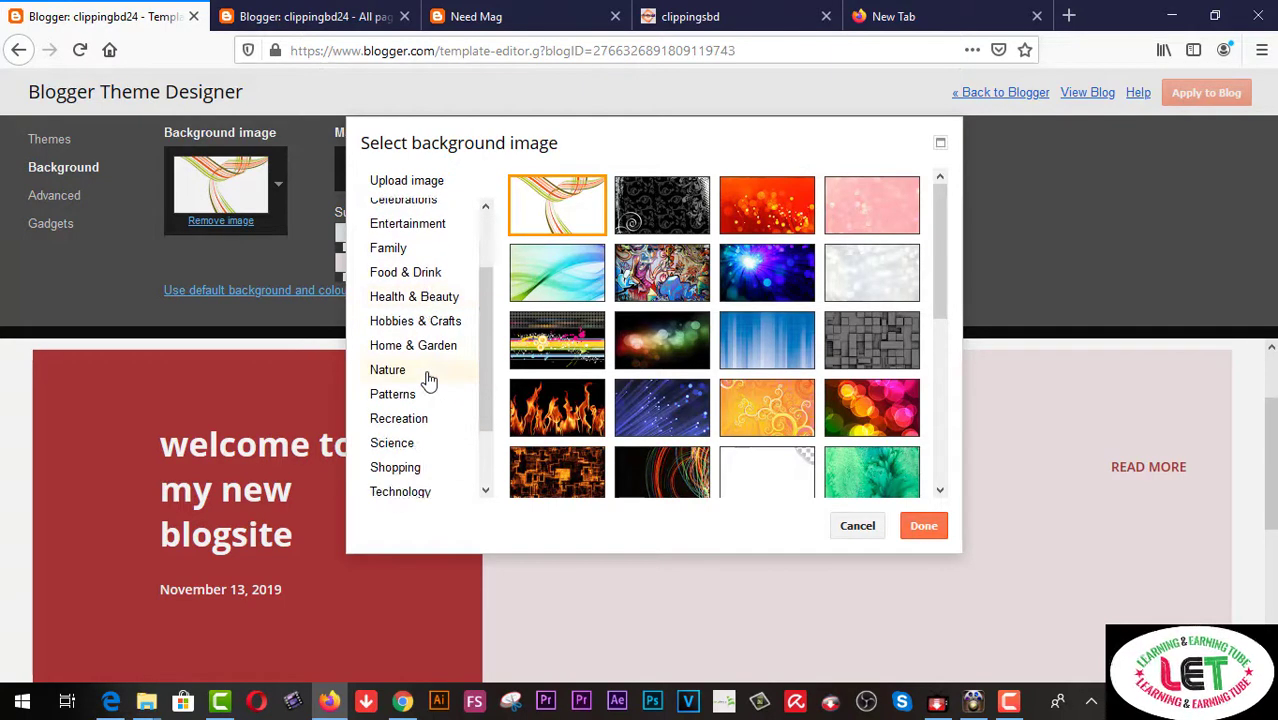
scroll(428, 381, "down", 2)
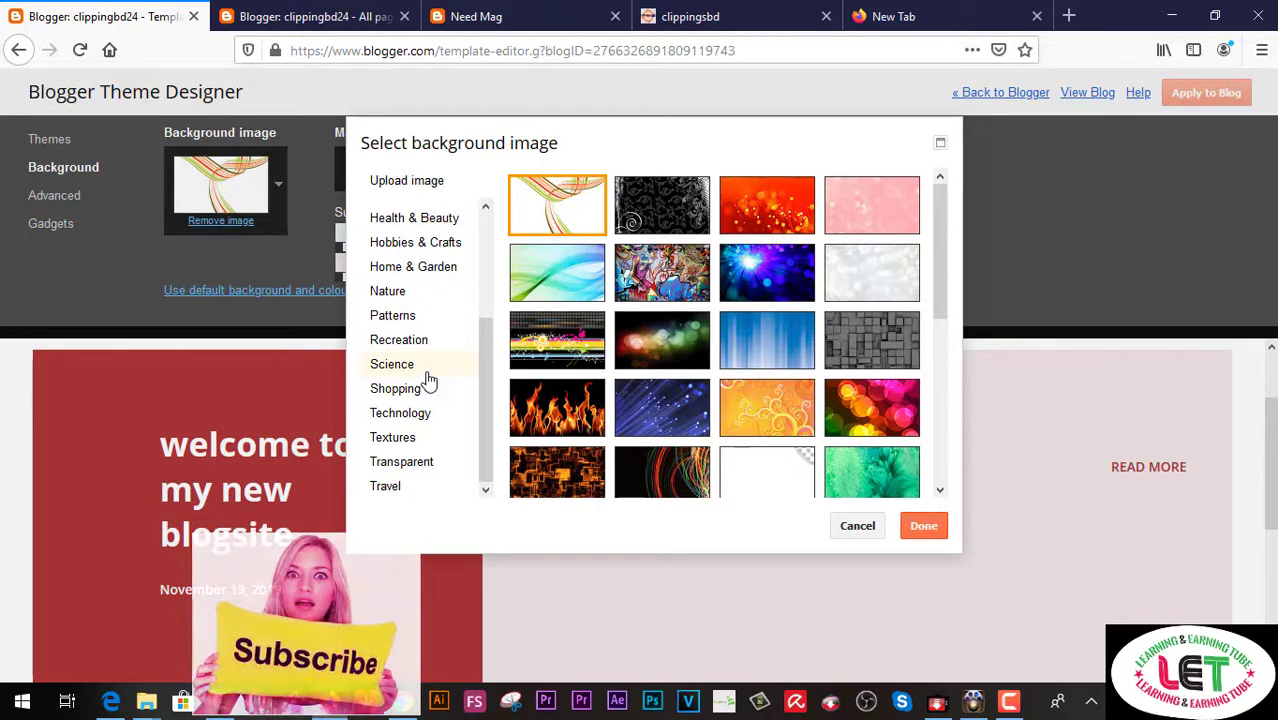
scroll(428, 381, "up", 4)
left_click(414, 237)
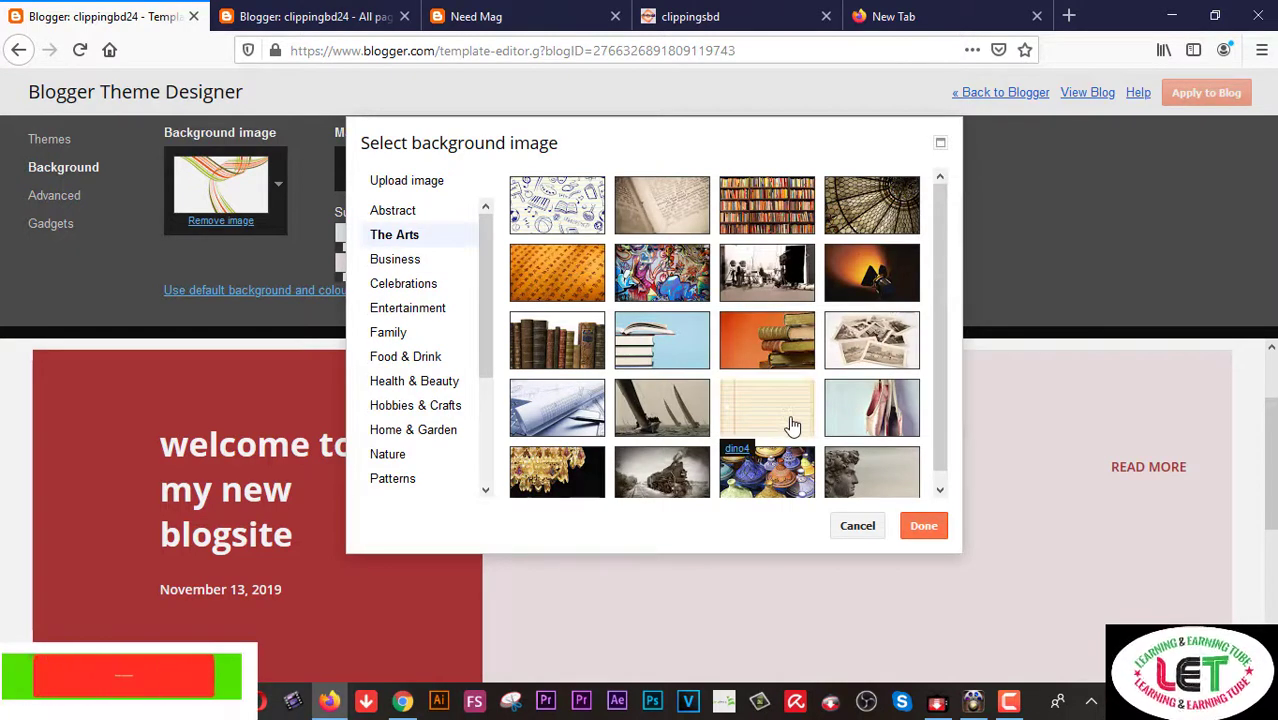
- Try several images from The Arts and accept the colourful pottery picture as the blog's background image
scroll(791, 426, "down", 1)
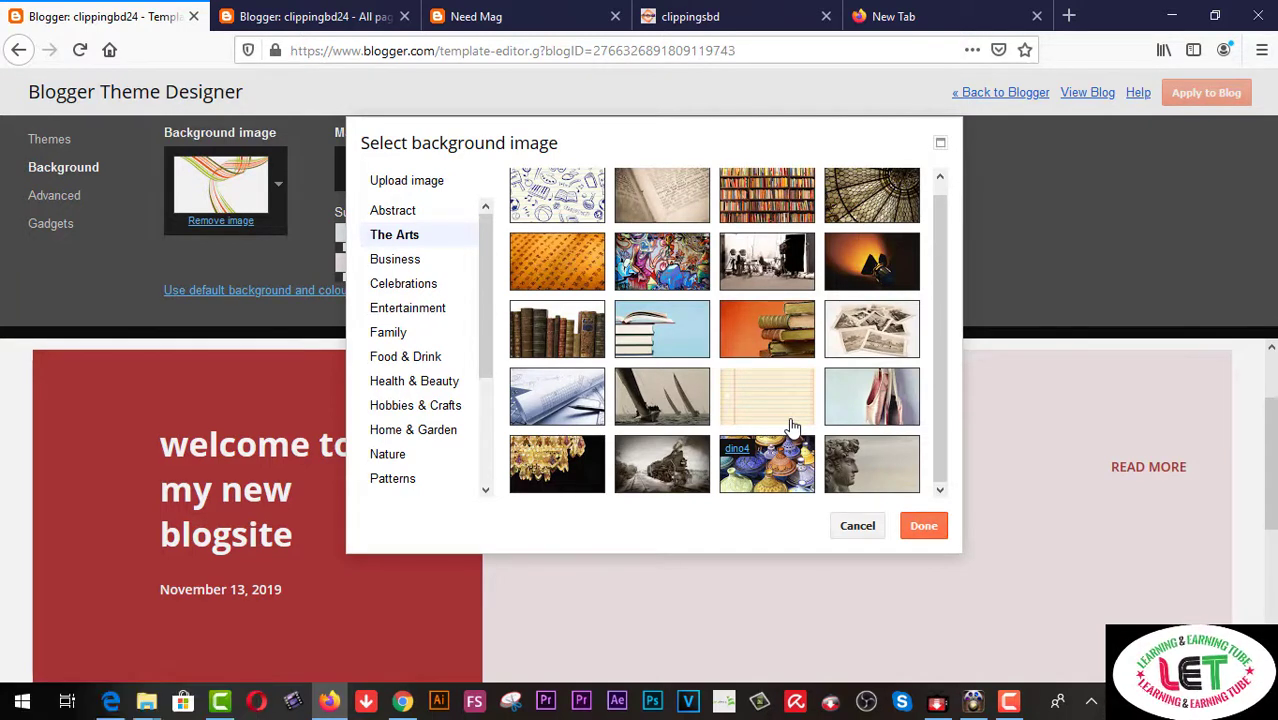
left_click(878, 328)
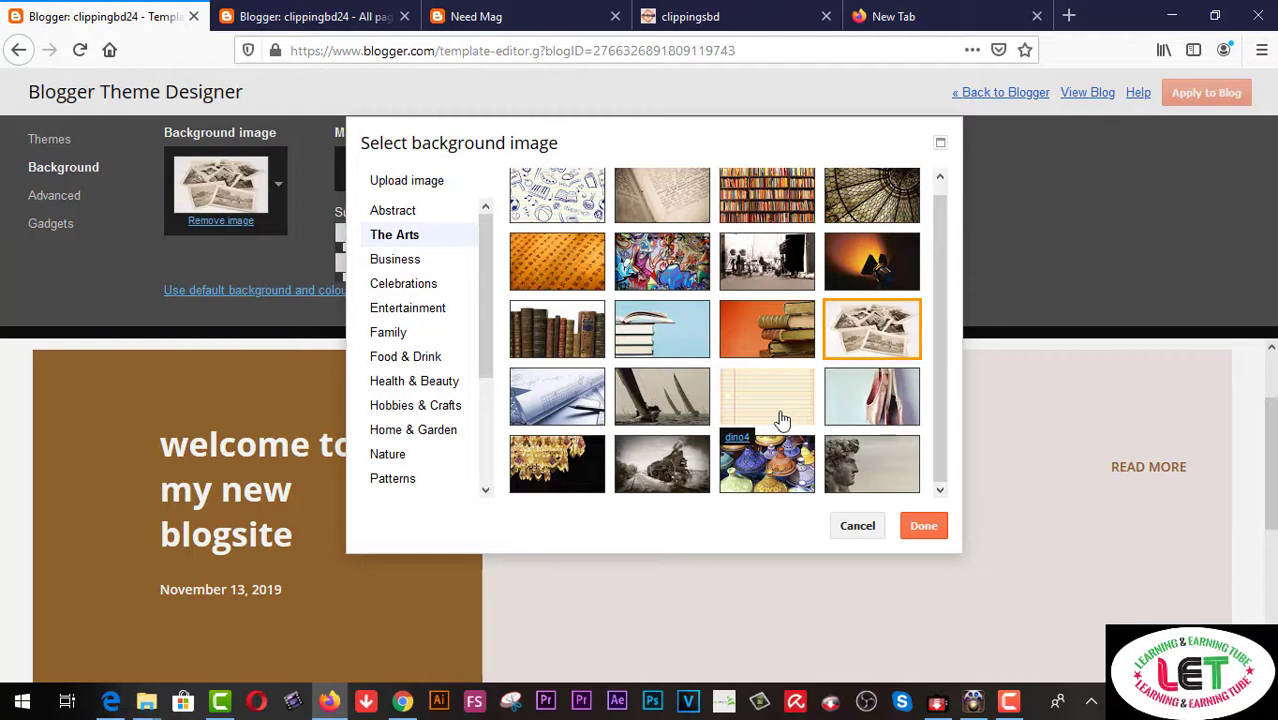
left_click(783, 330)
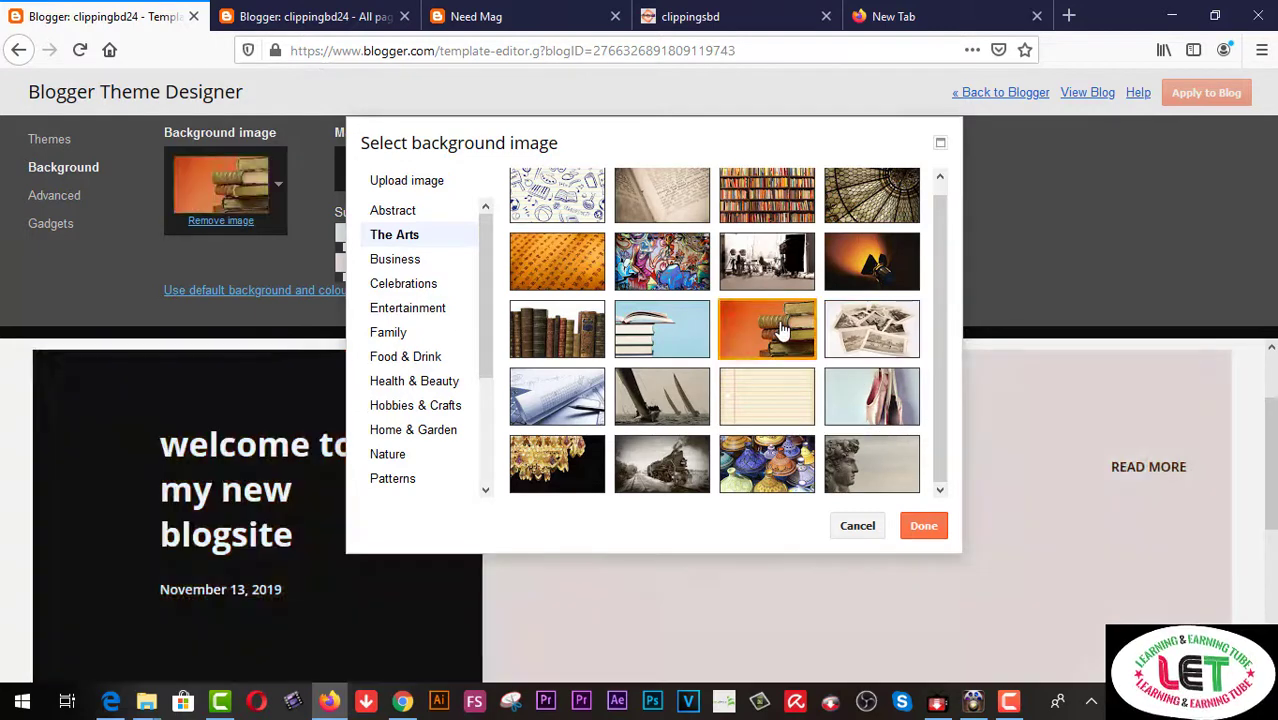
left_click(688, 416)
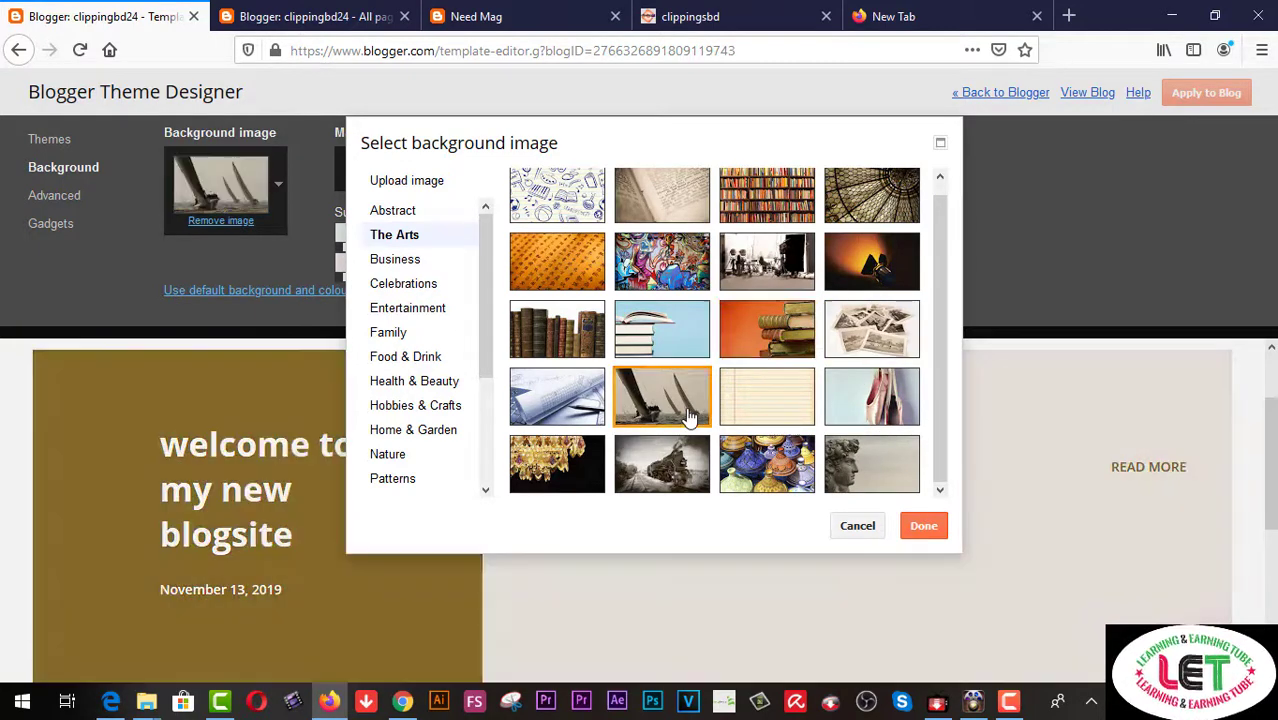
left_click(768, 474)
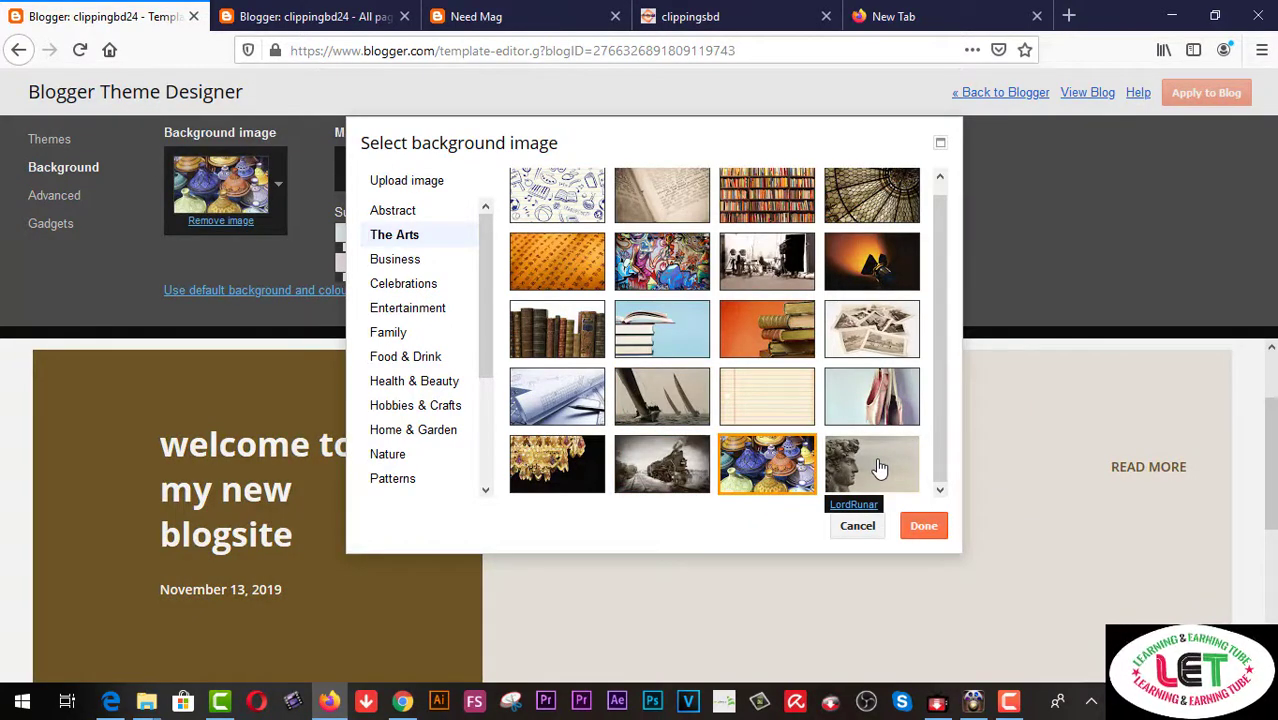
left_click(930, 528)
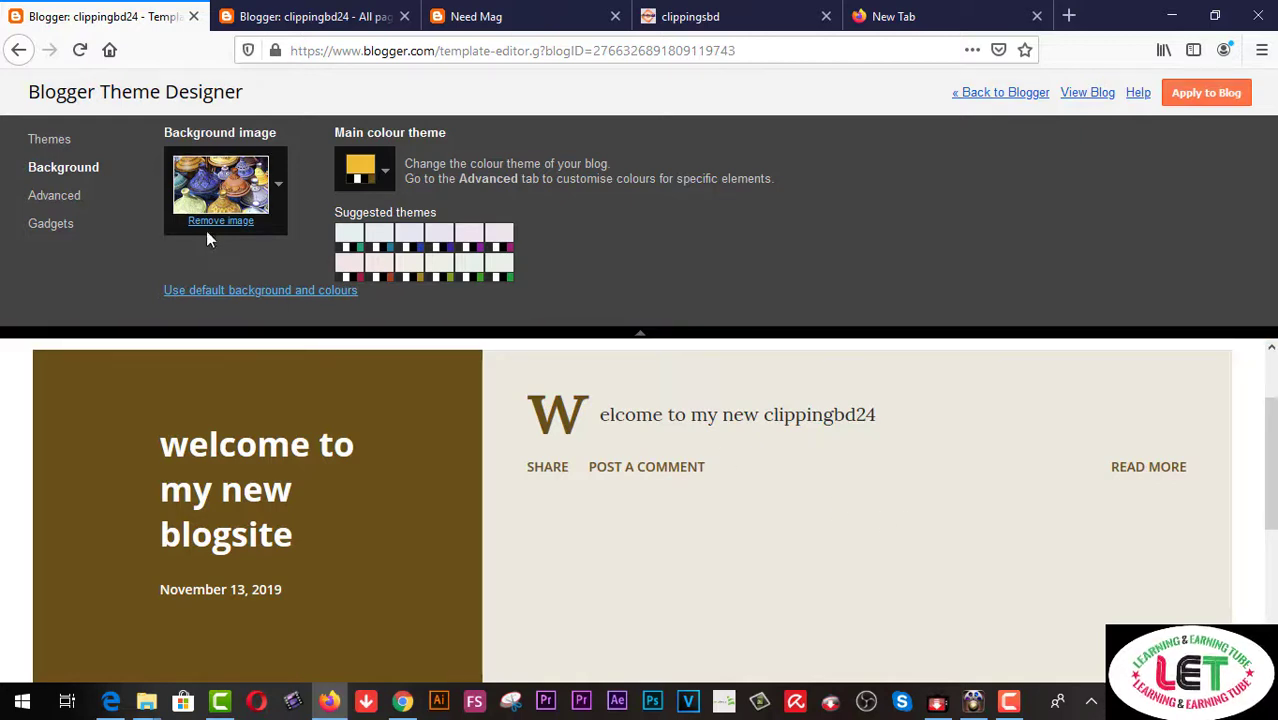
- Try several suggested colour themes for the blog and select the reddish-brown one
left_click(470, 245)
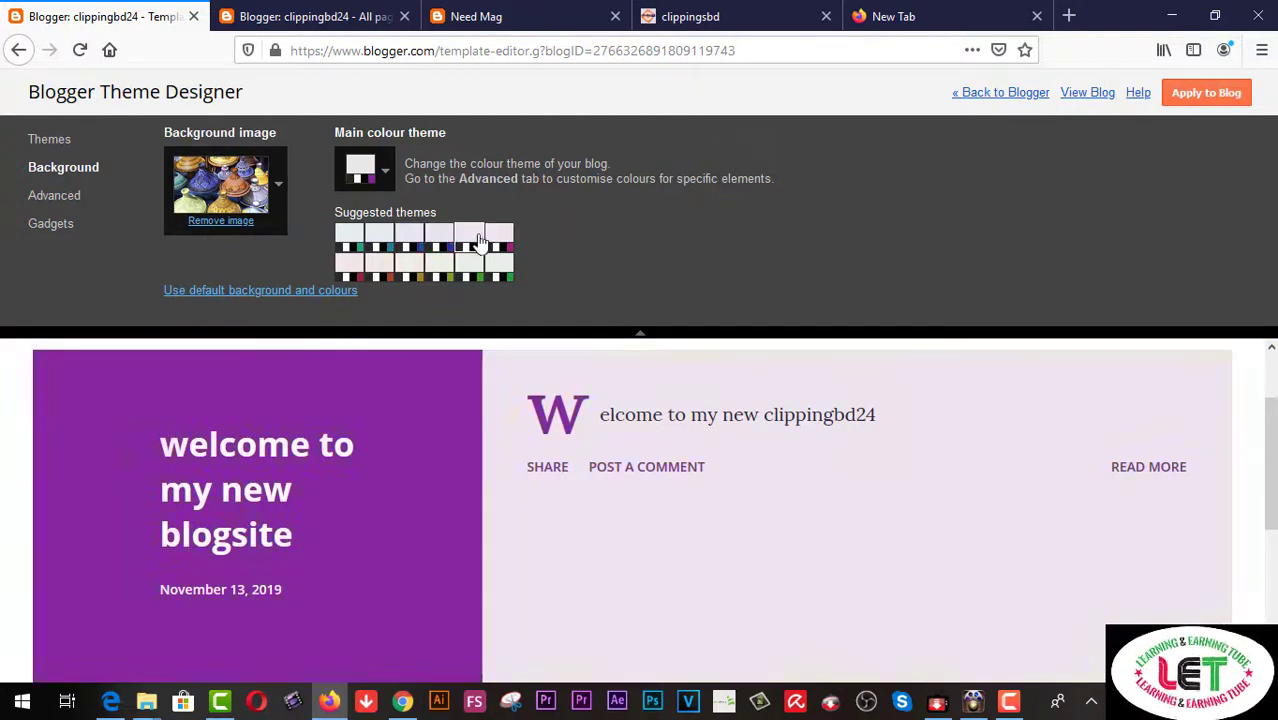
left_click(499, 248)
left_click(468, 265)
left_click(428, 268)
left_click(380, 266)
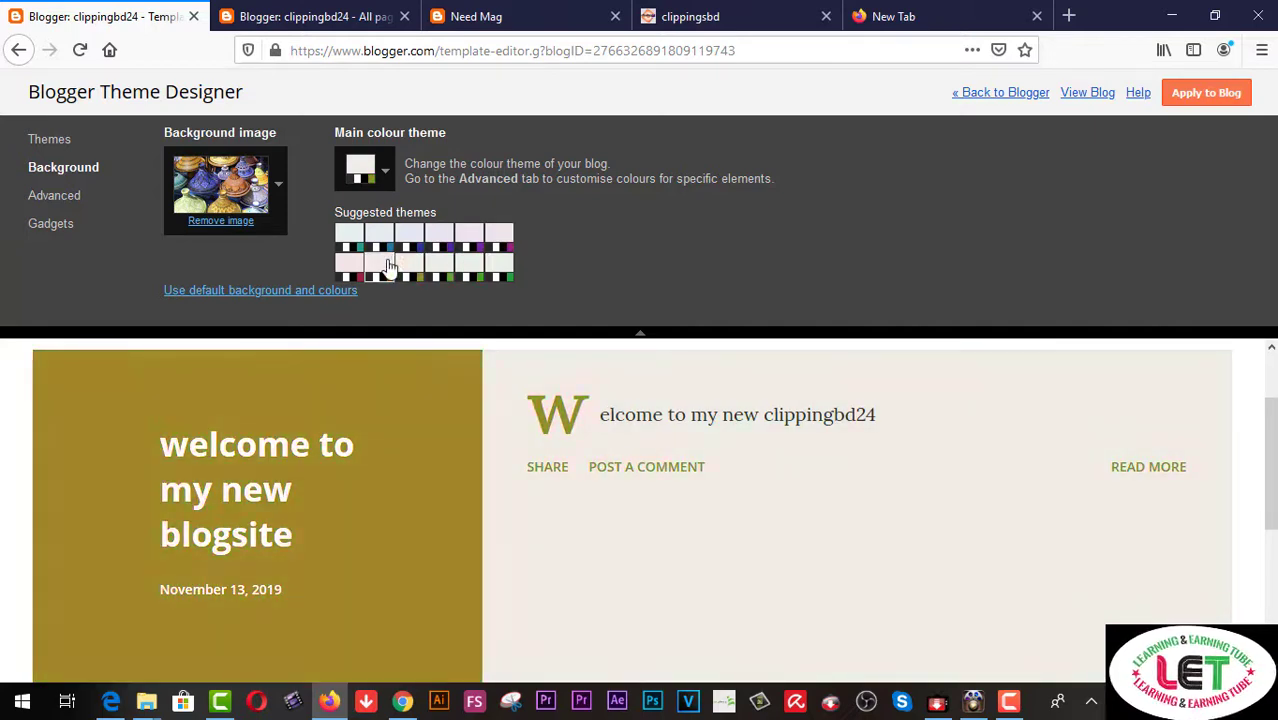
- Try several body background colours in the advanced settings and set the body background colour to #7167a9
left_click(56, 196)
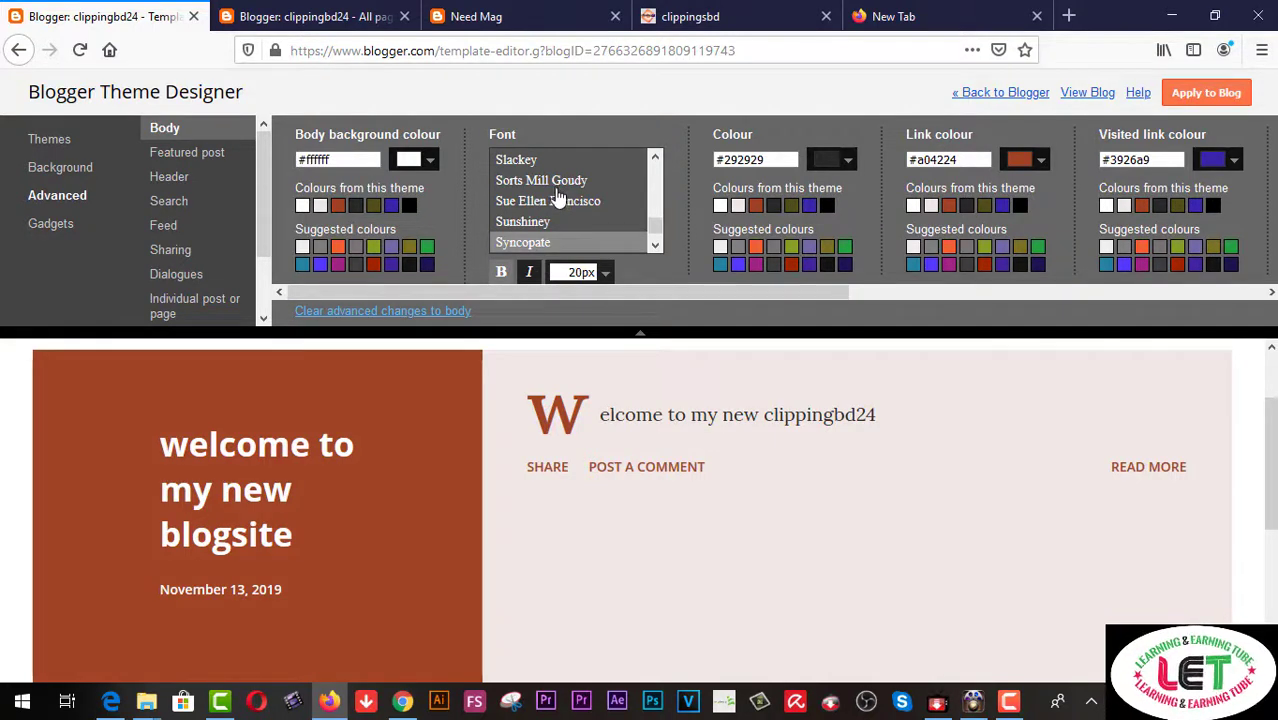
scroll(558, 199, "down", 2)
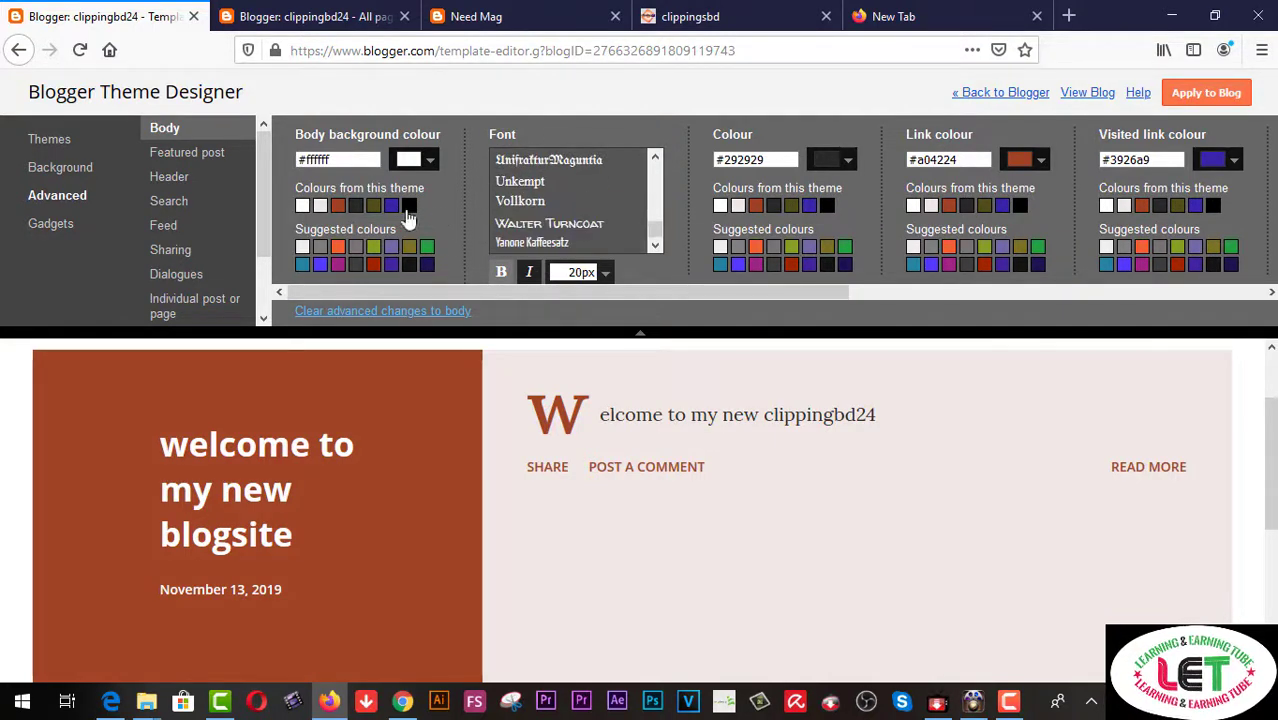
left_click(389, 206)
left_click(378, 210)
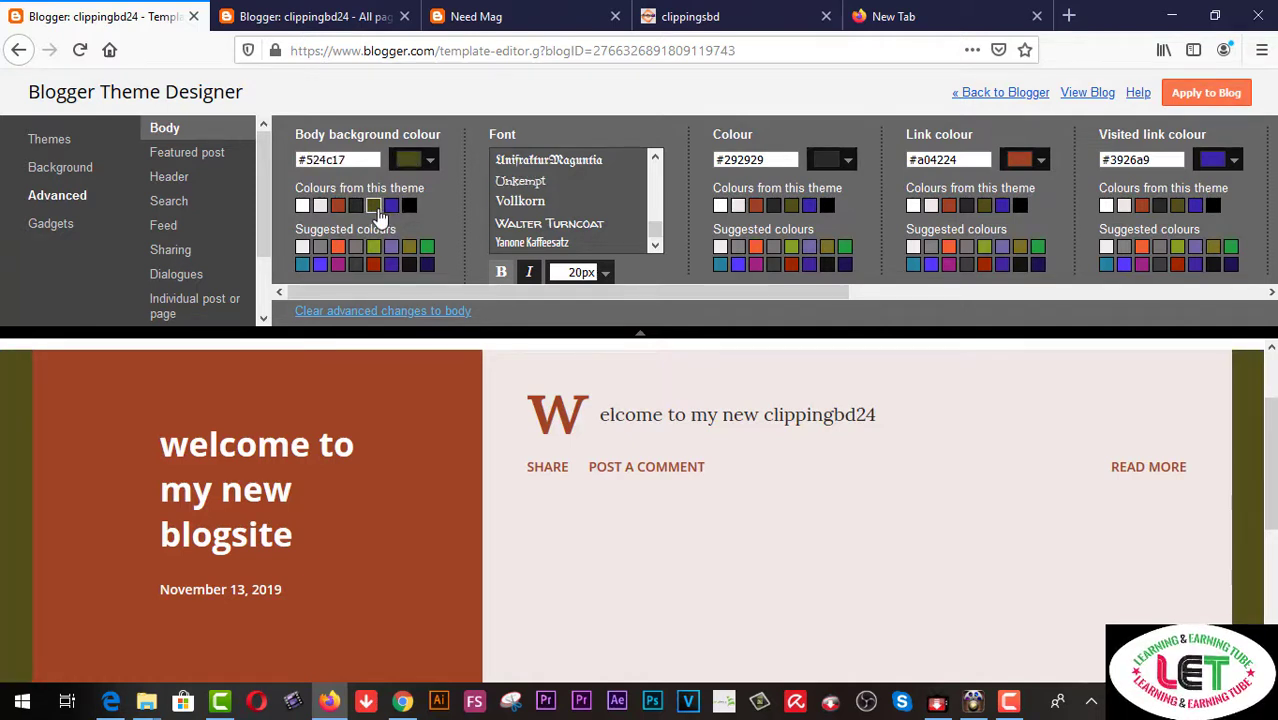
left_click(356, 207)
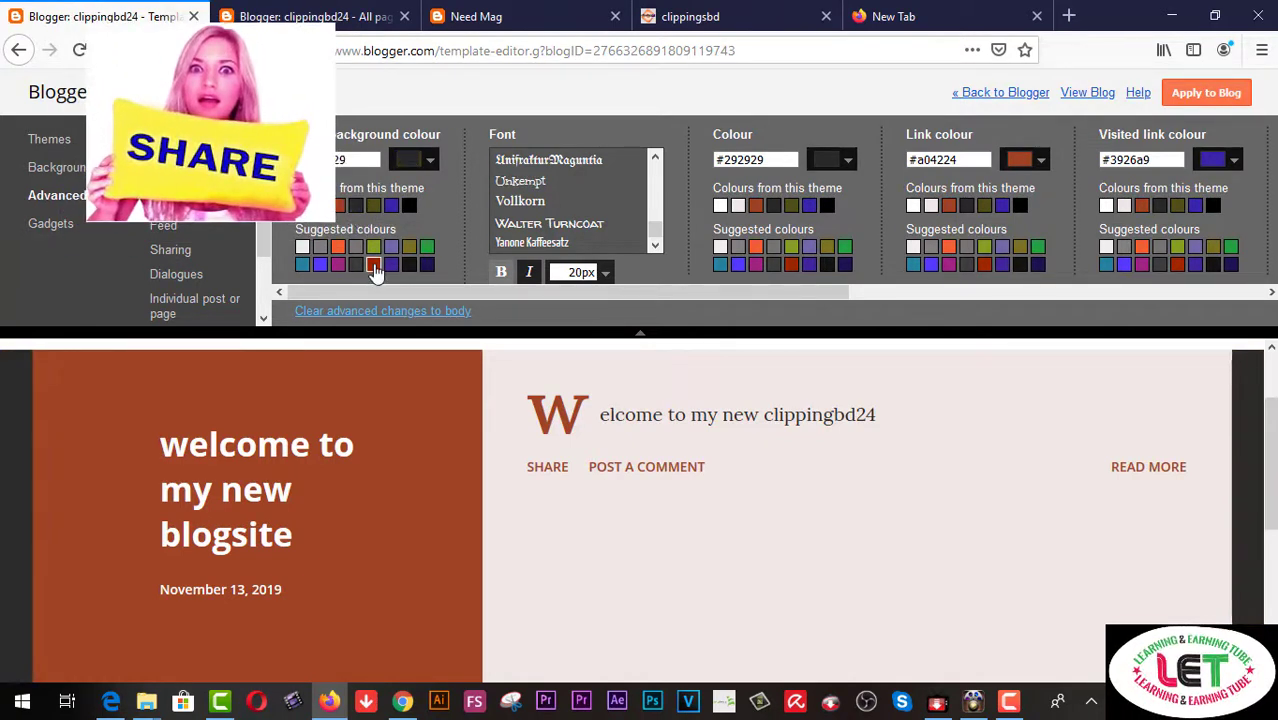
left_click(373, 265)
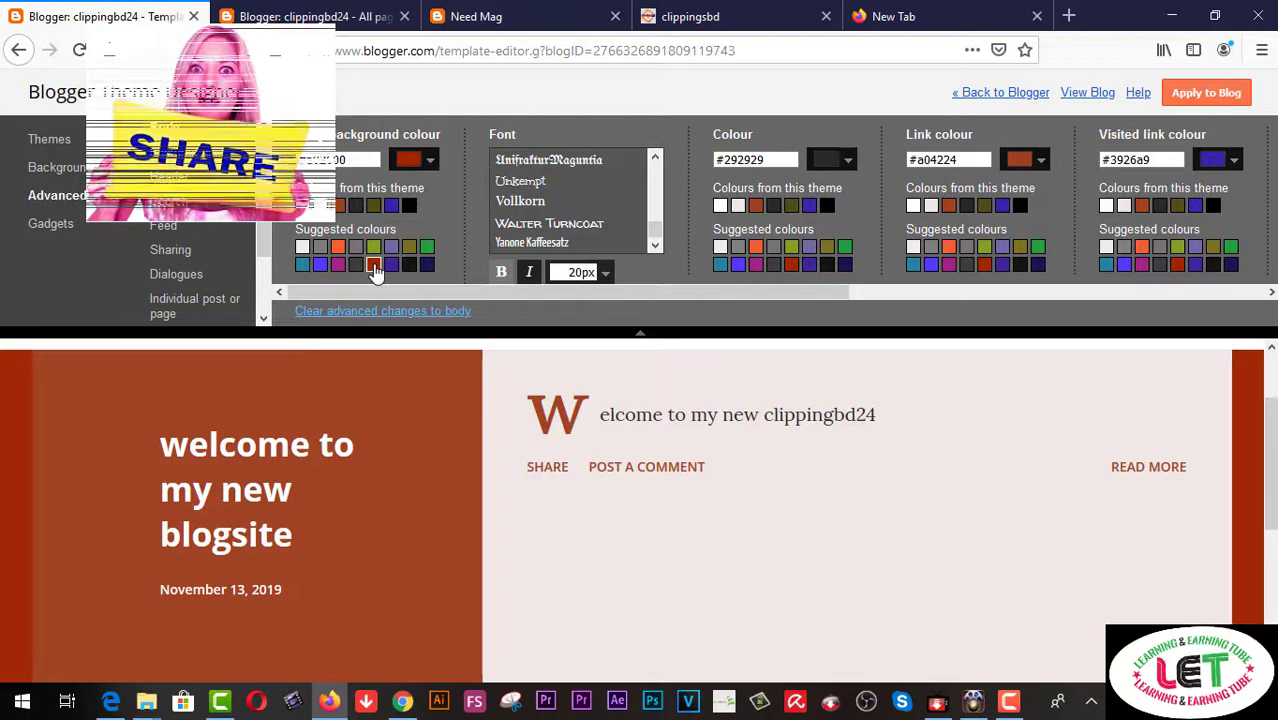
left_click(320, 246)
left_click(339, 247)
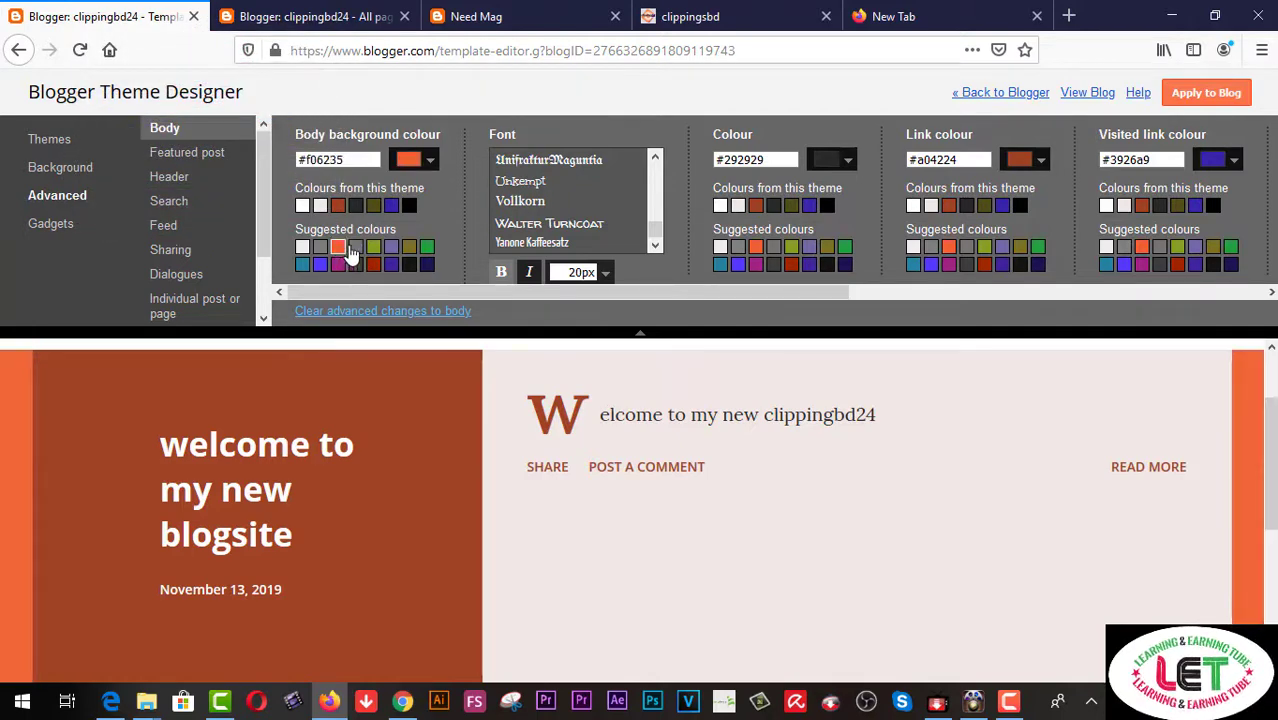
left_click(426, 266)
left_click(391, 247)
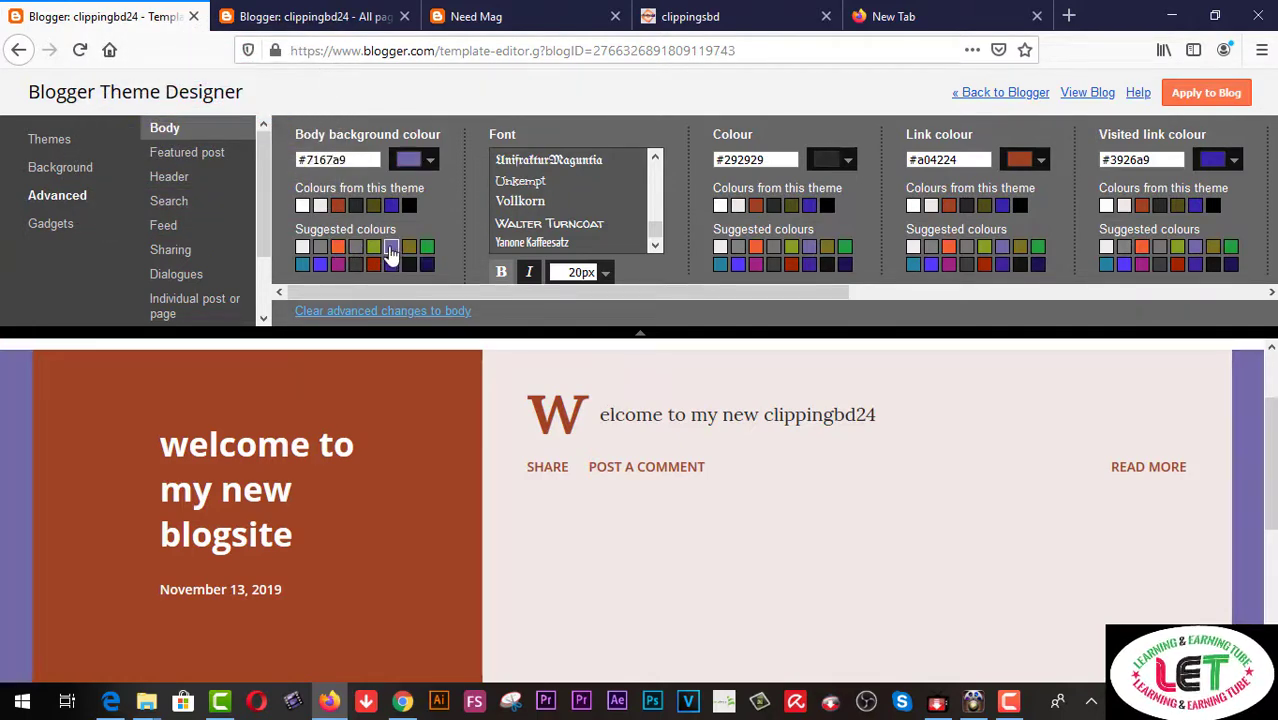
- Try the light suggested body background colour, and set the body background colour to grey #7f7f7f
left_click(303, 248)
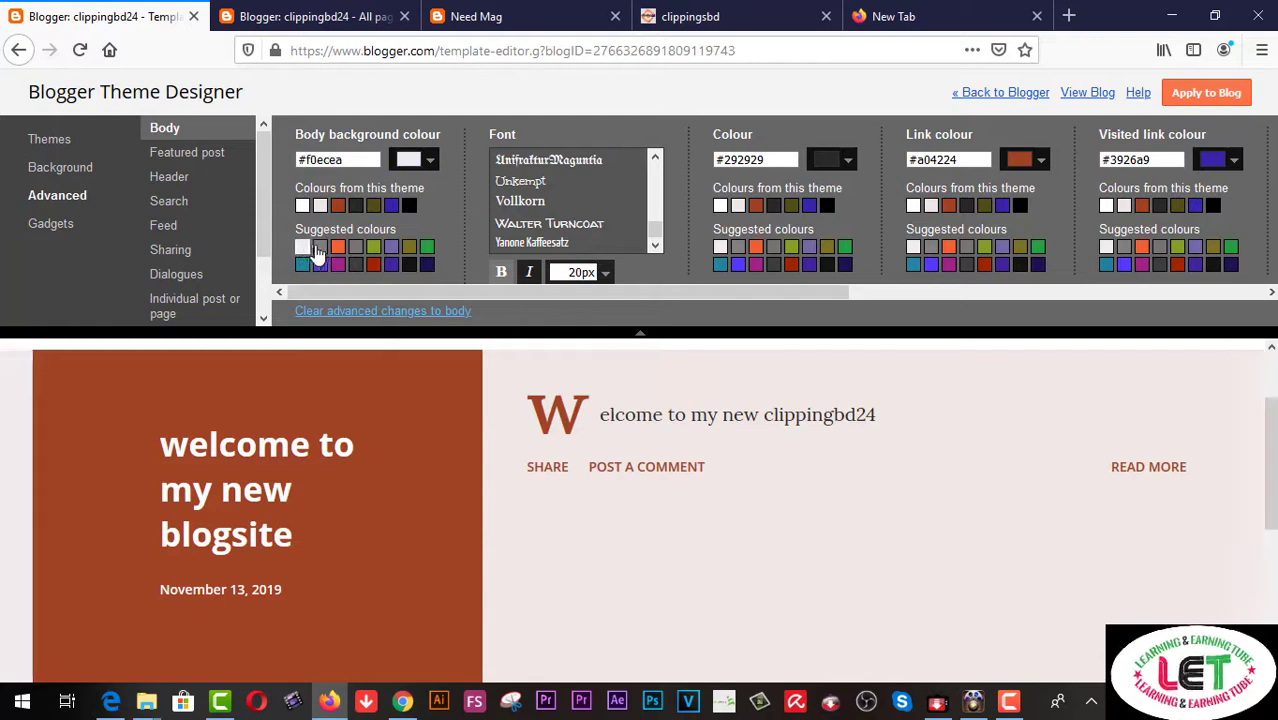
left_click(322, 248)
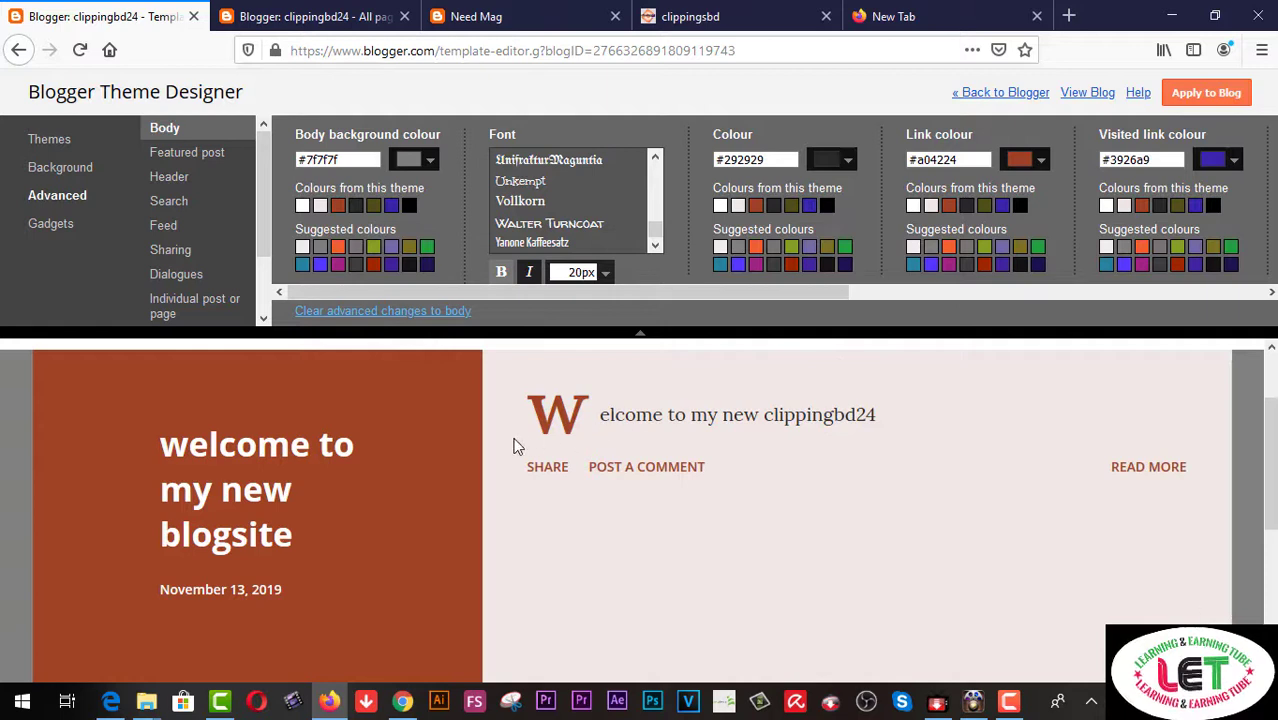
scroll(505, 442, "down", 5)
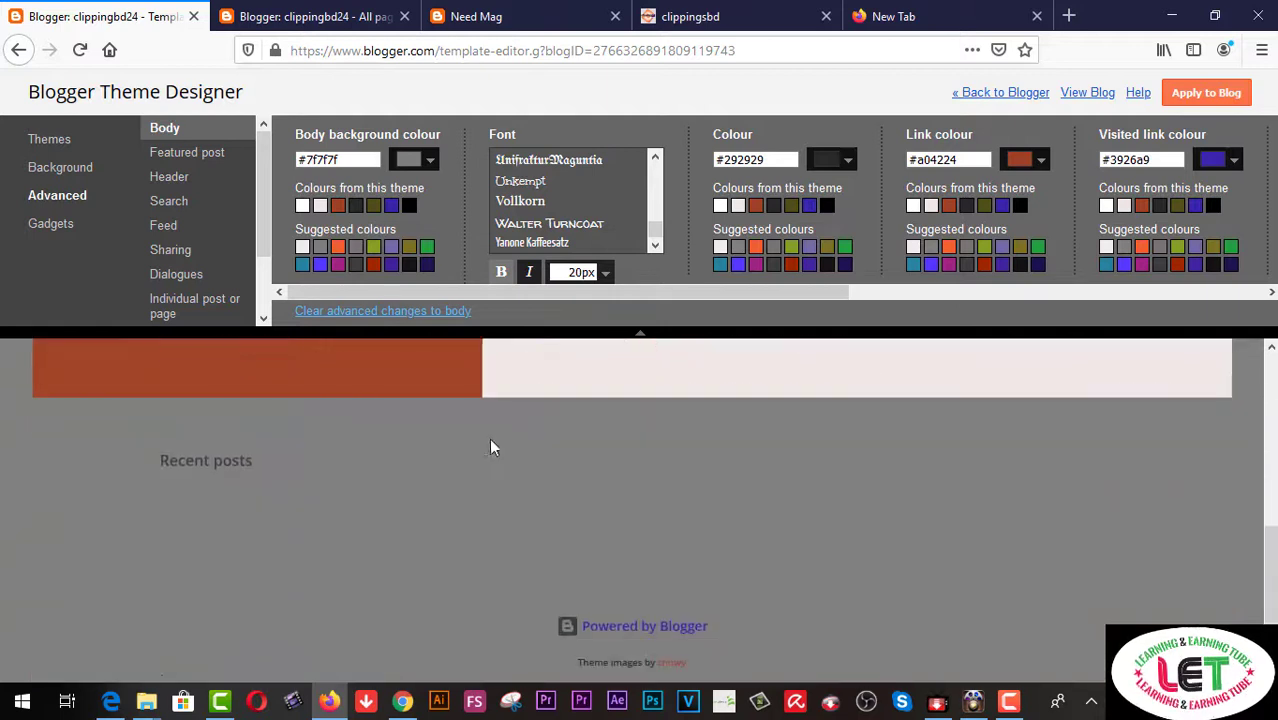
- Open the theme's gadget settings, apply the customised theme to the blog and return to the Theme page
left_click(52, 224)
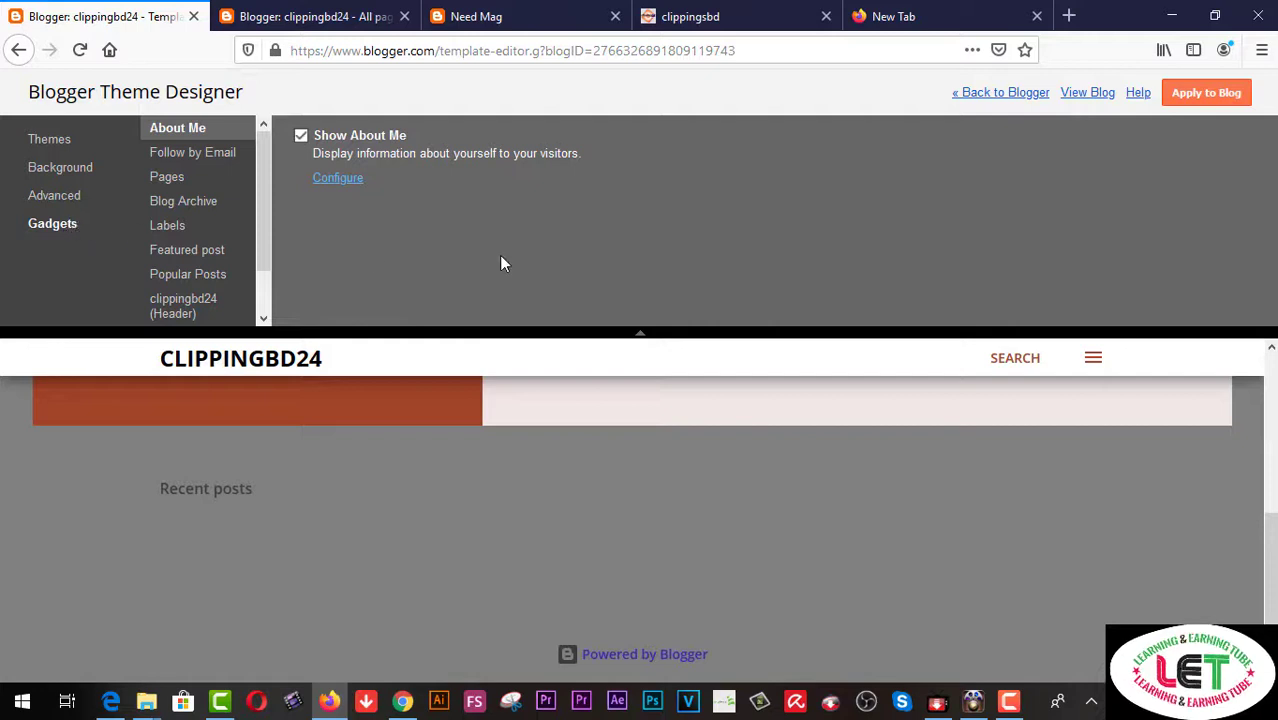
left_click(1226, 104)
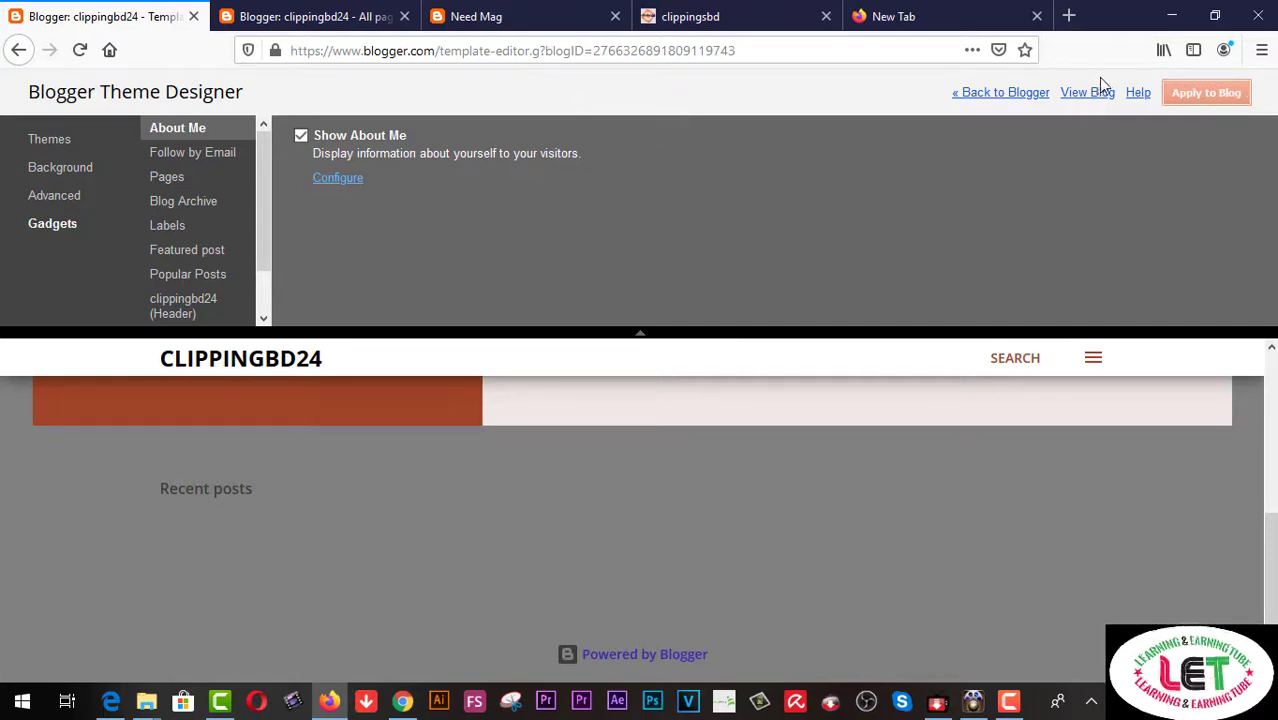
left_click(977, 95)
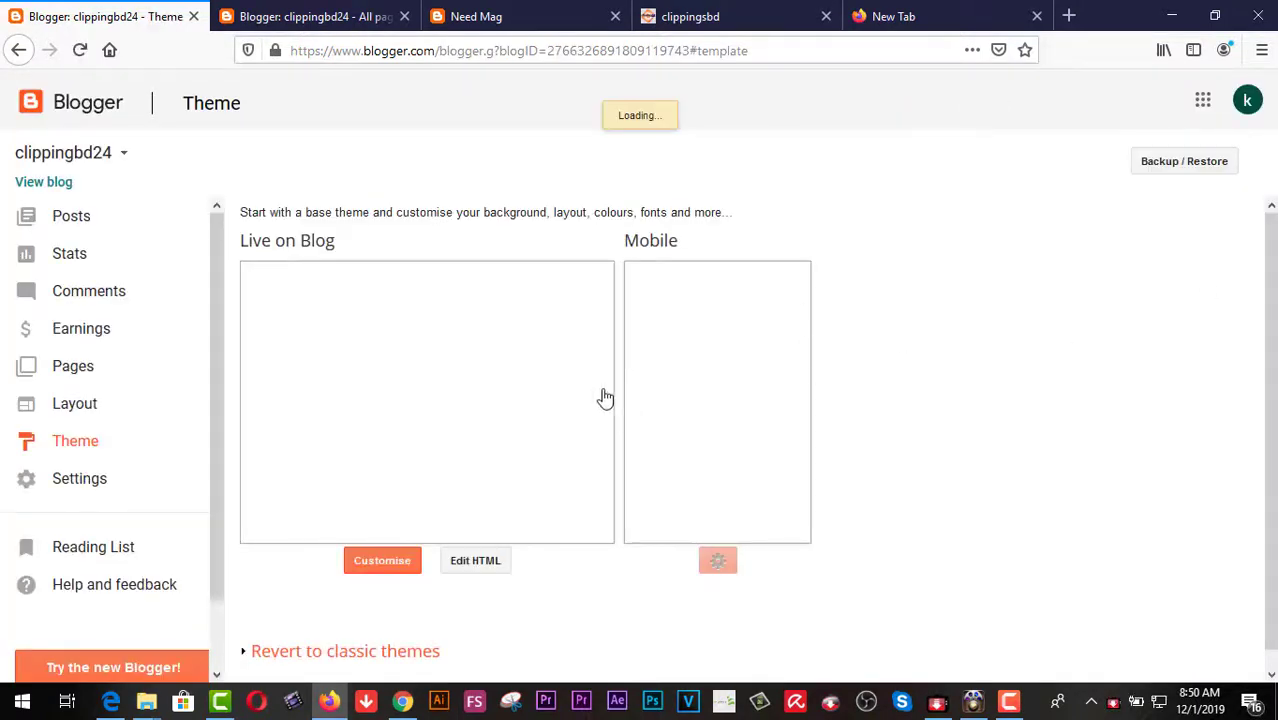
- Open the live clippingbd24 blog in a new tab, close the old pages tab and review the blog's customised homepage
right_click(60, 190)
left_click(77, 196)
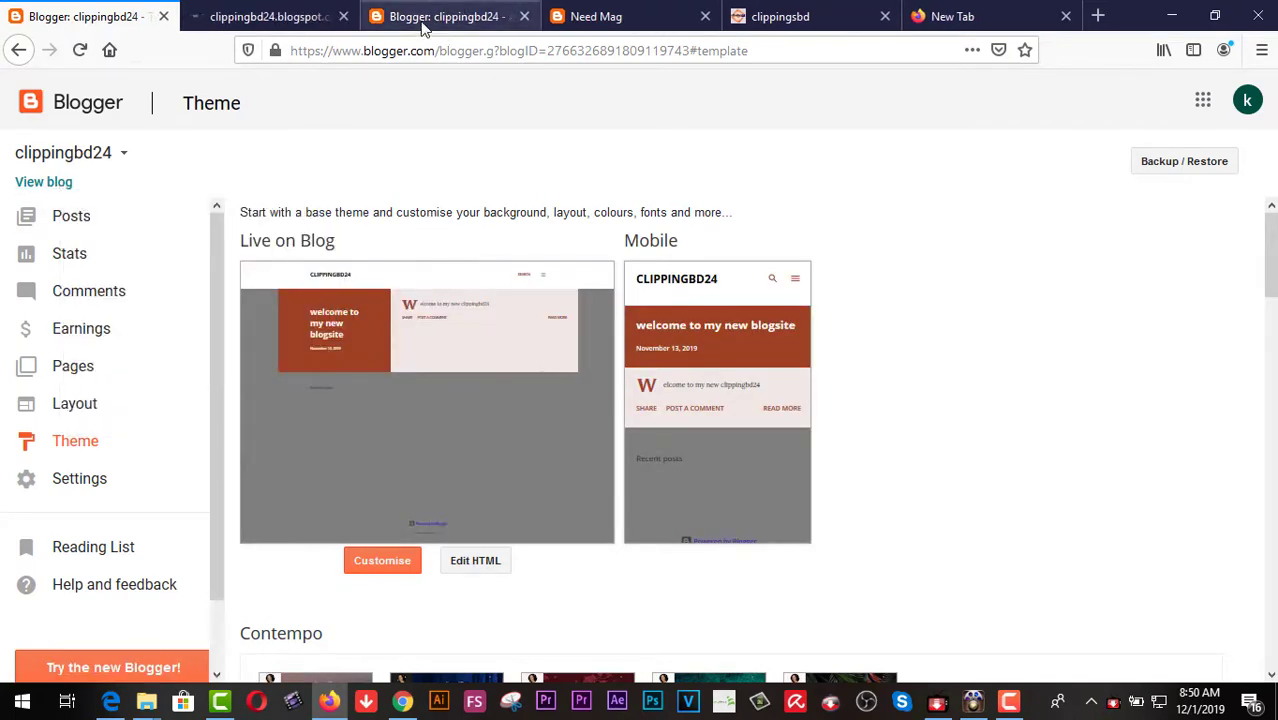
left_click(450, 20)
left_click(524, 16)
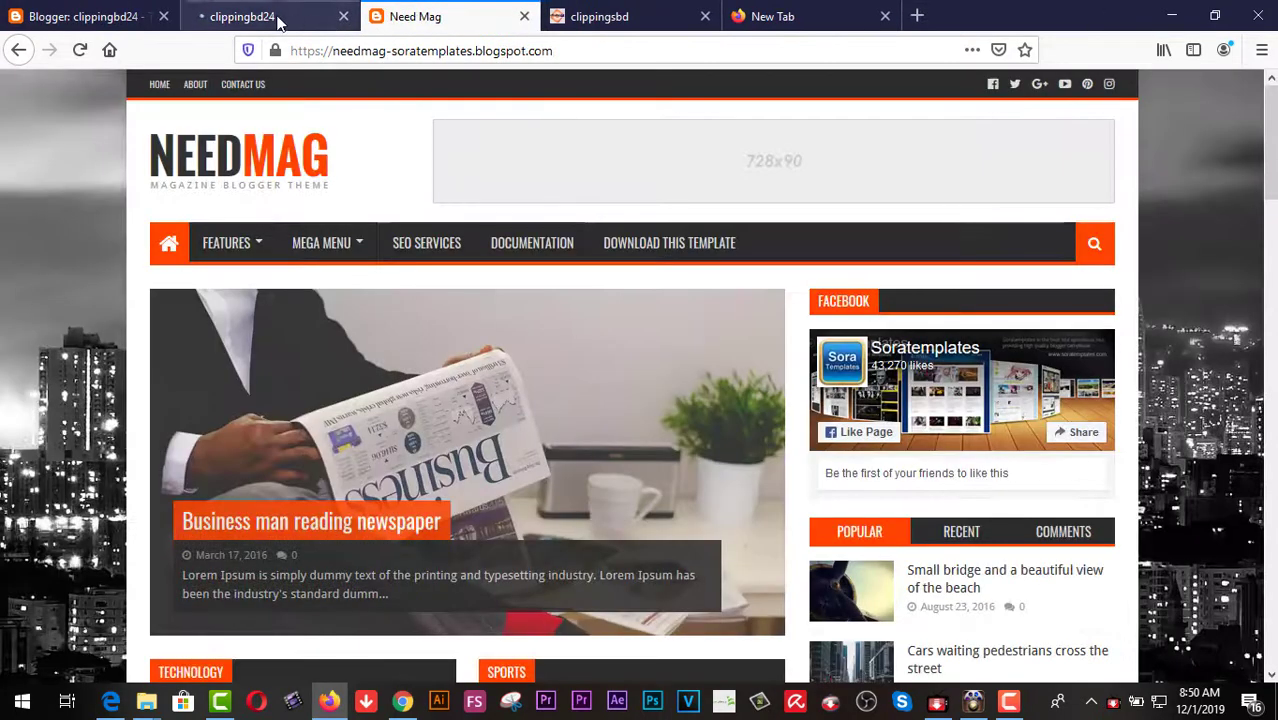
left_click(277, 19)
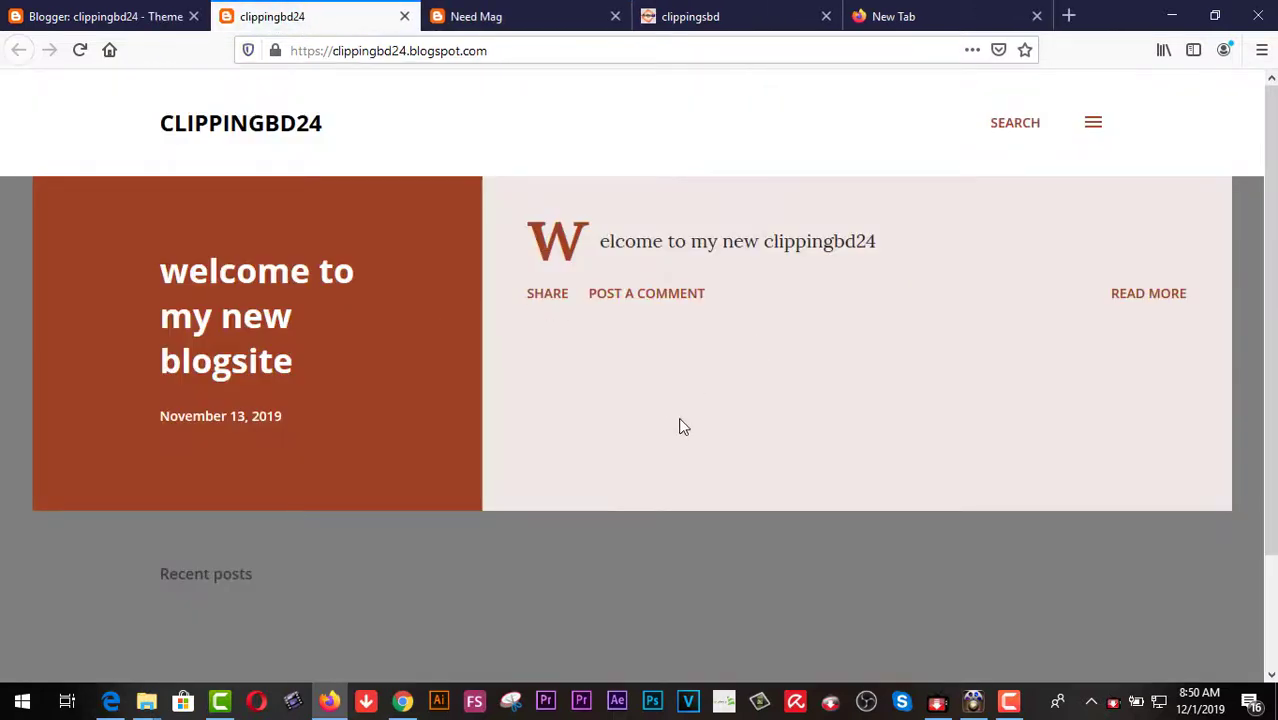
scroll(680, 425, "down", 3)
scroll(680, 425, "up", 3)
left_click(112, 20)
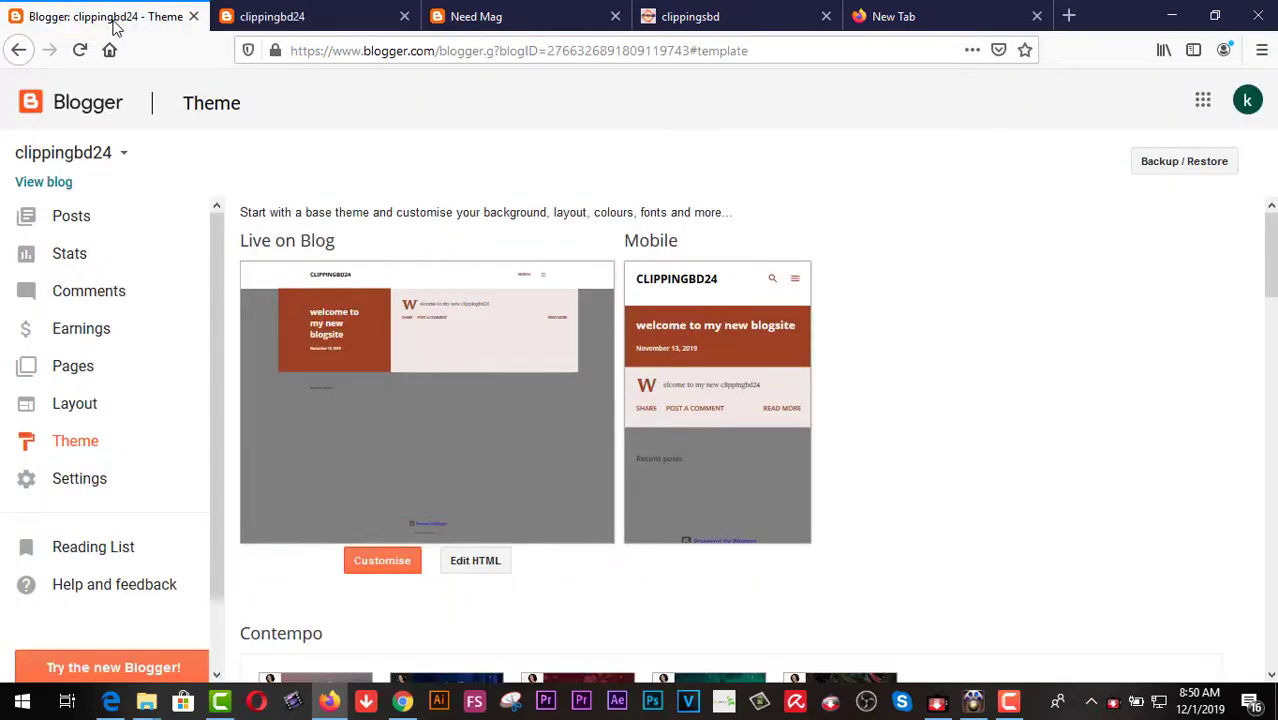
- Look at the Need Mag demo site and return to the blog's Theme page
left_click(556, 20)
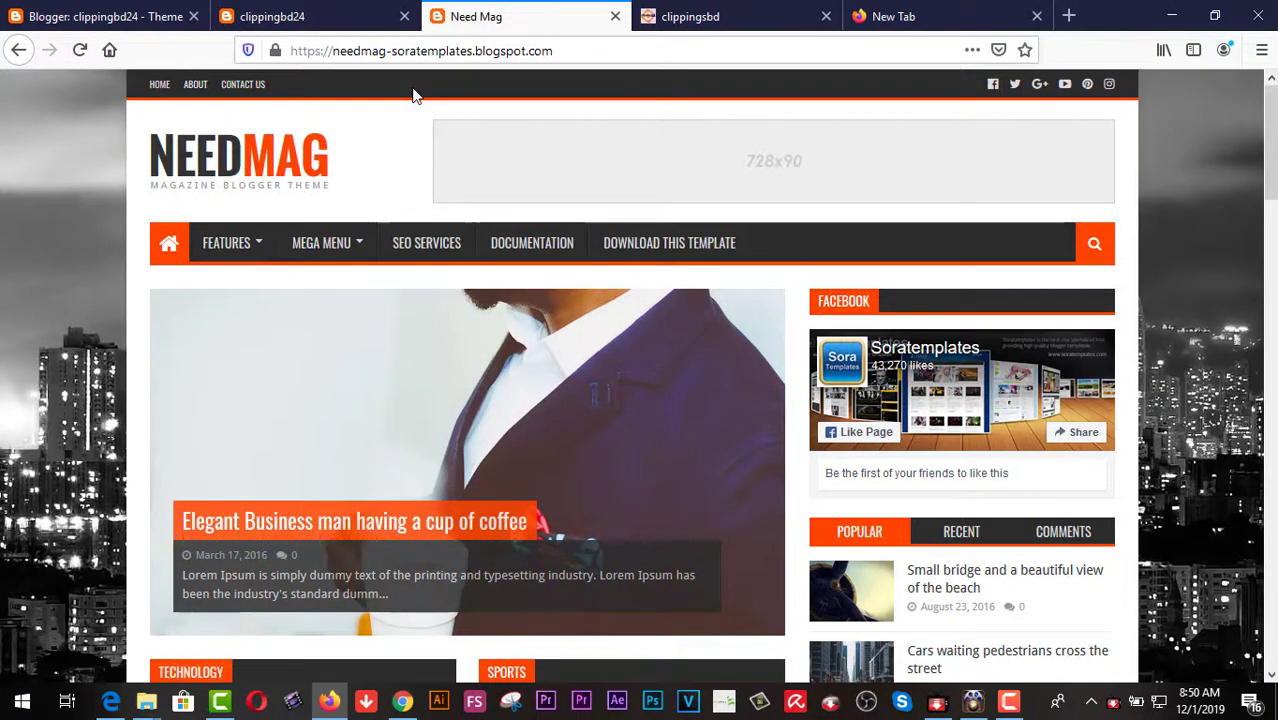
left_click(122, 20)
left_click(120, 17)
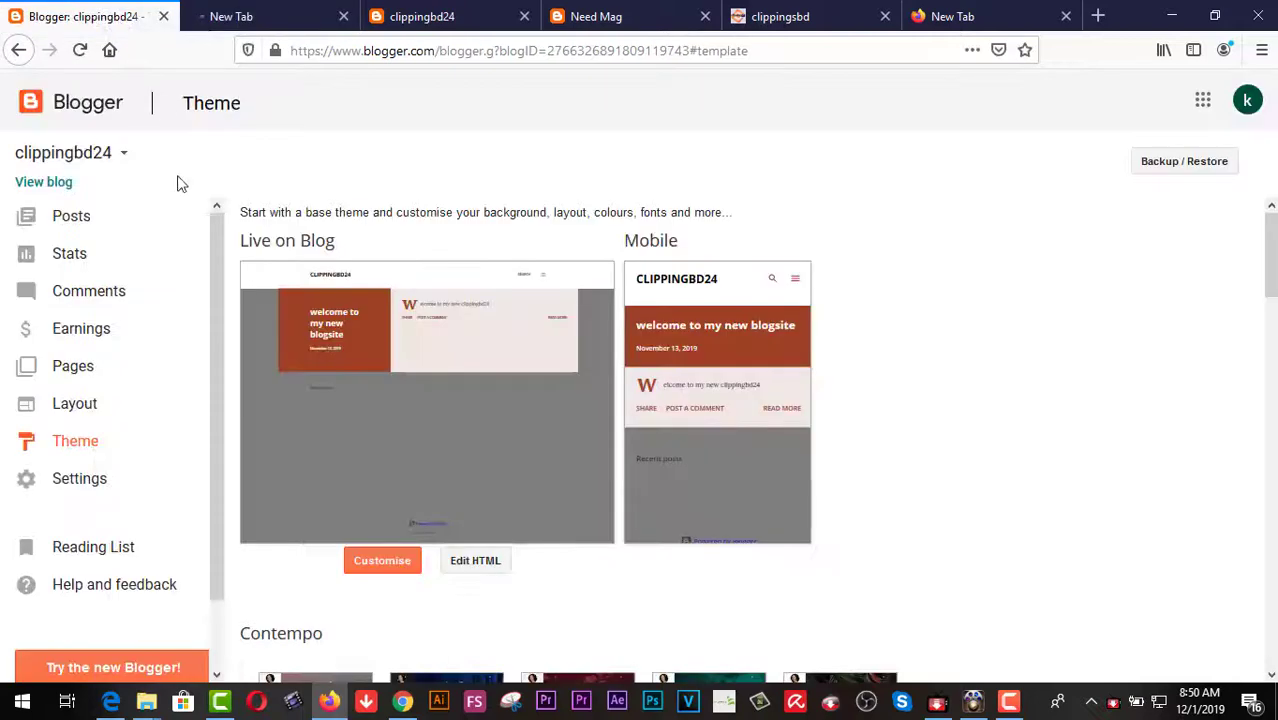
- Open the clippingbd24 blog's Layout page and look at the clippingsbd site for reference
left_click(84, 408)
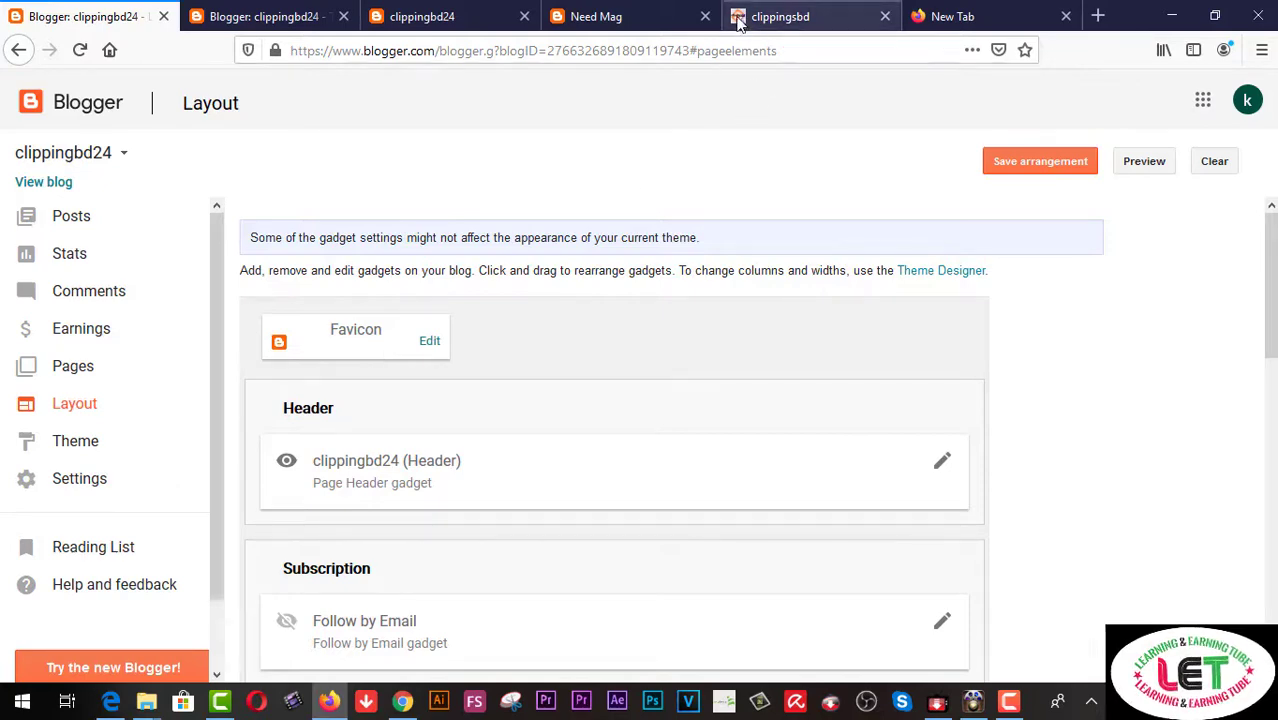
left_click(772, 22)
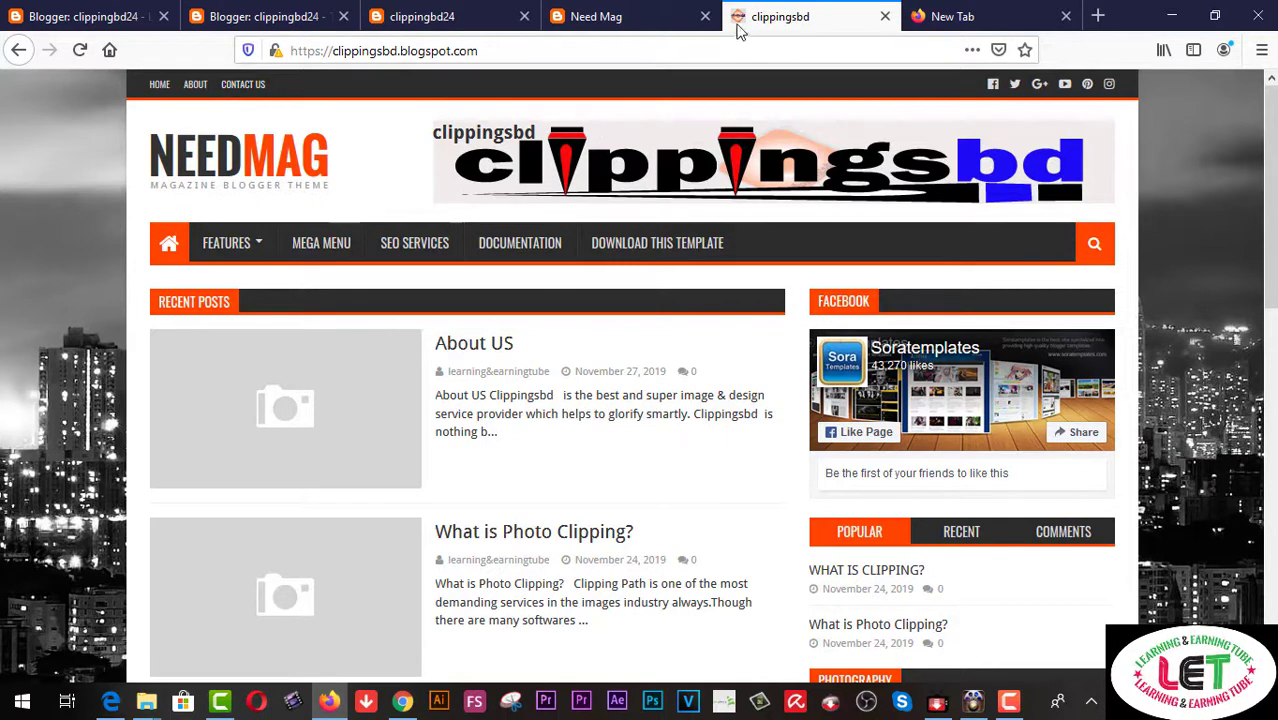
left_click(110, 20)
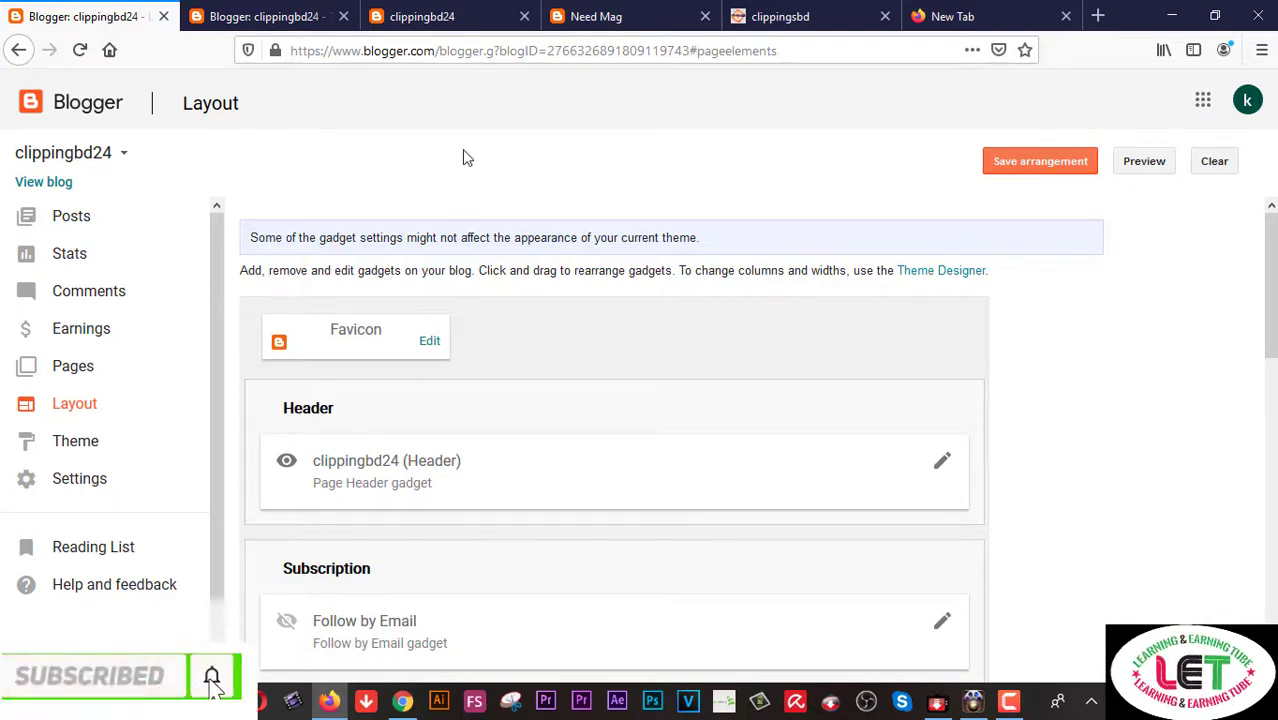
- Search the Pictures folder for "clipp" and save 1.clippingsbd-fevicon(16x16).jpg as the blog's custom favicon
left_click(429, 343)
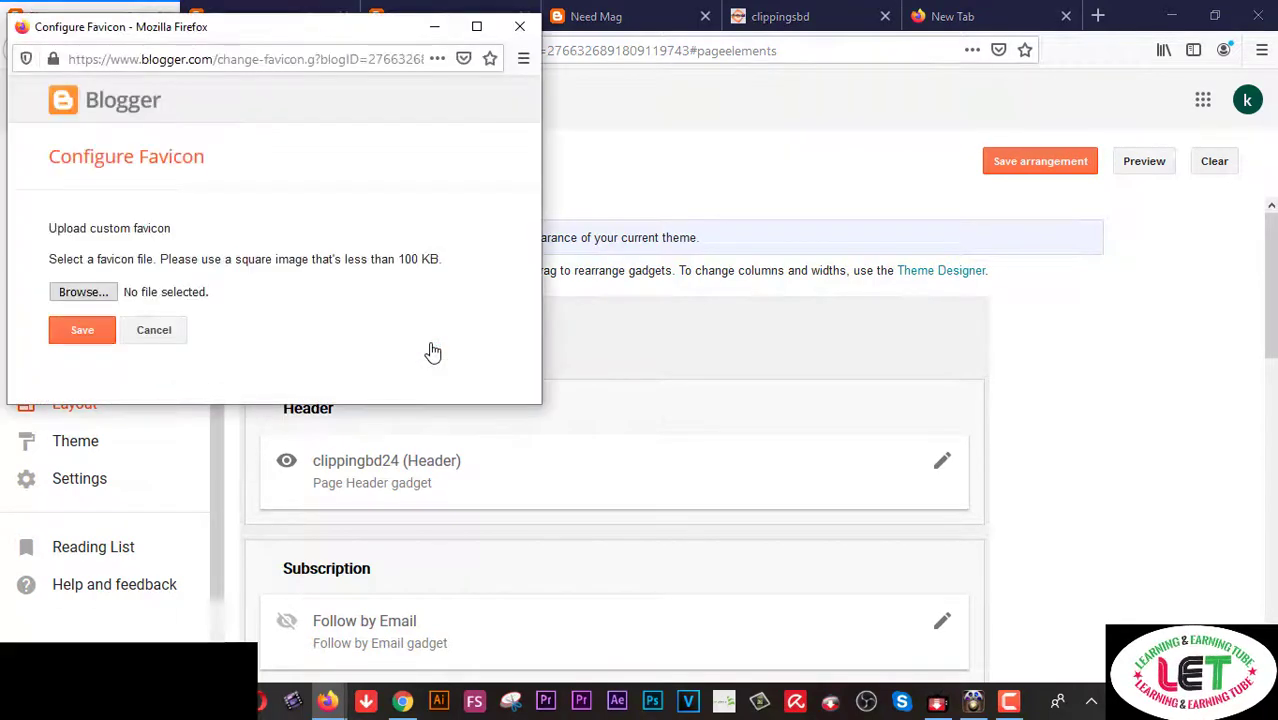
left_click(100, 292)
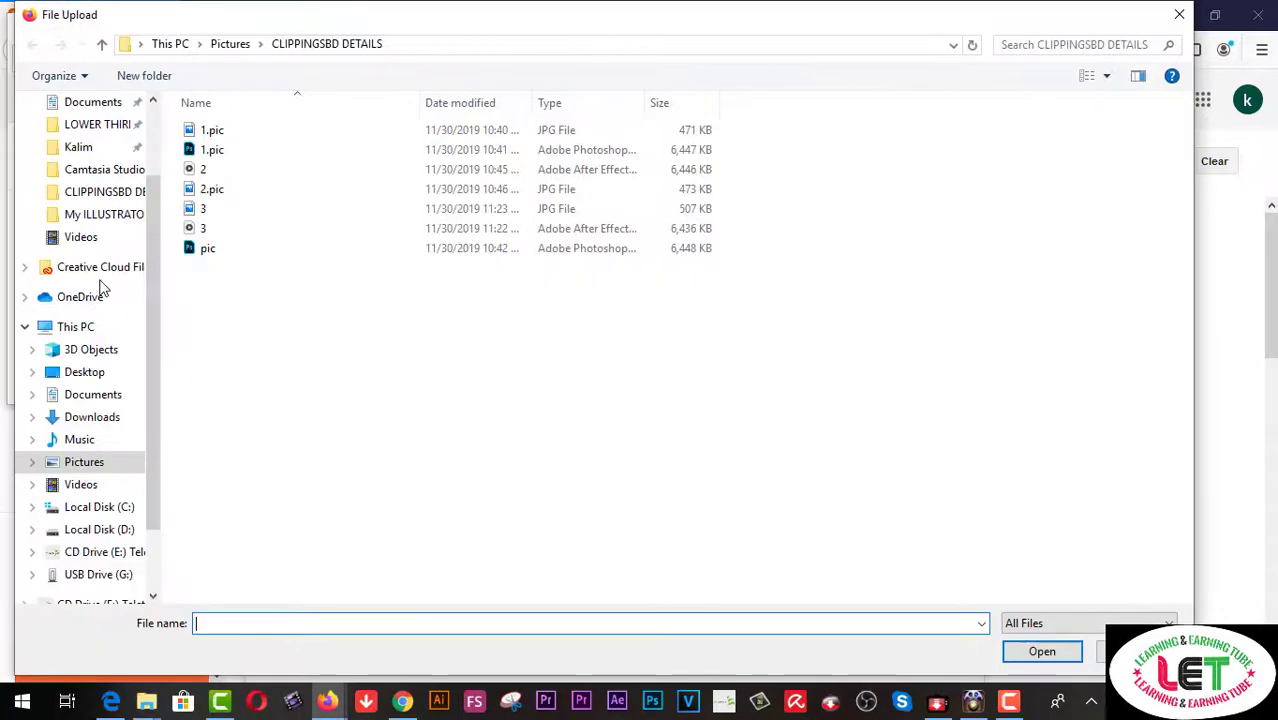
left_click(84, 466)
left_click(1070, 45)
type("clipp")
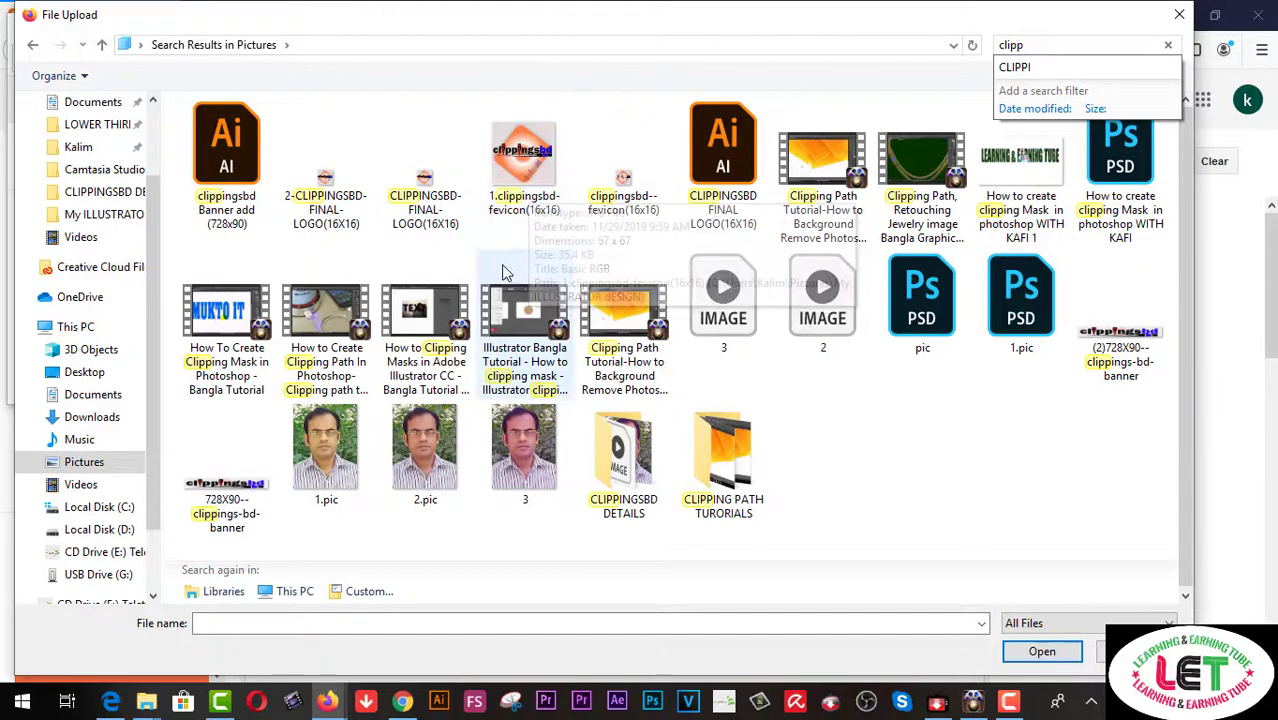
left_click(540, 210)
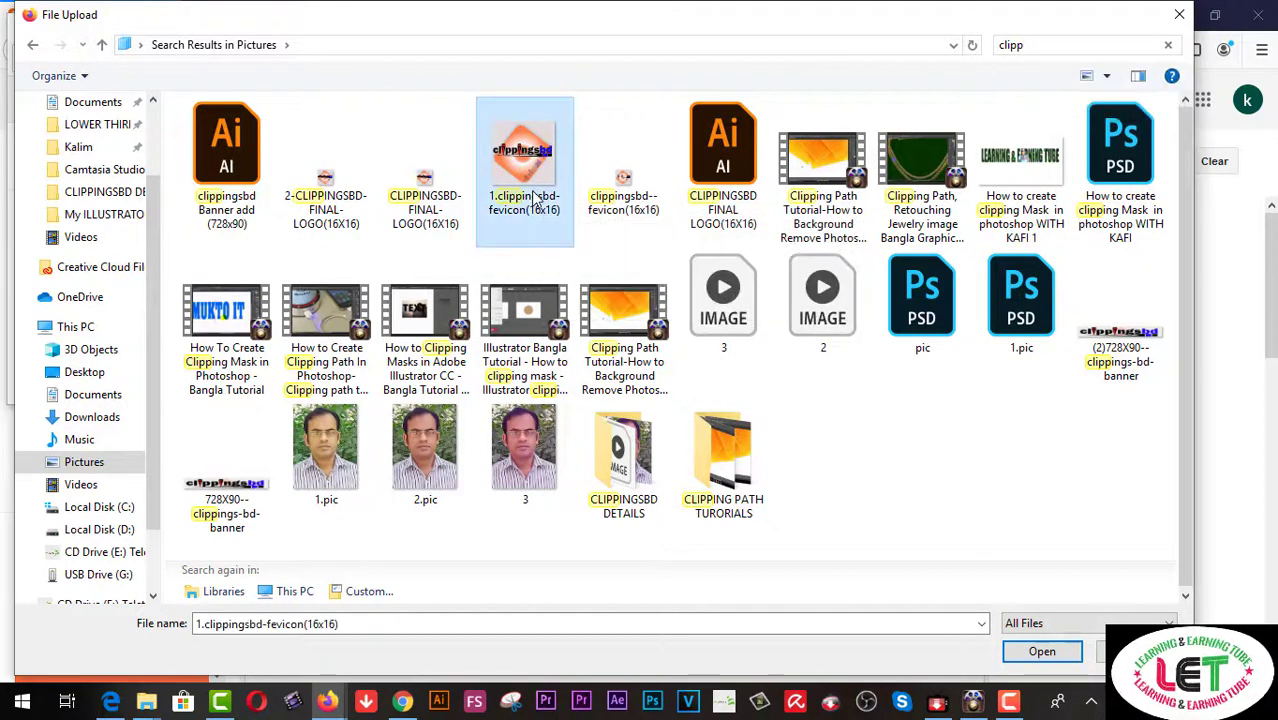
left_click(1042, 651)
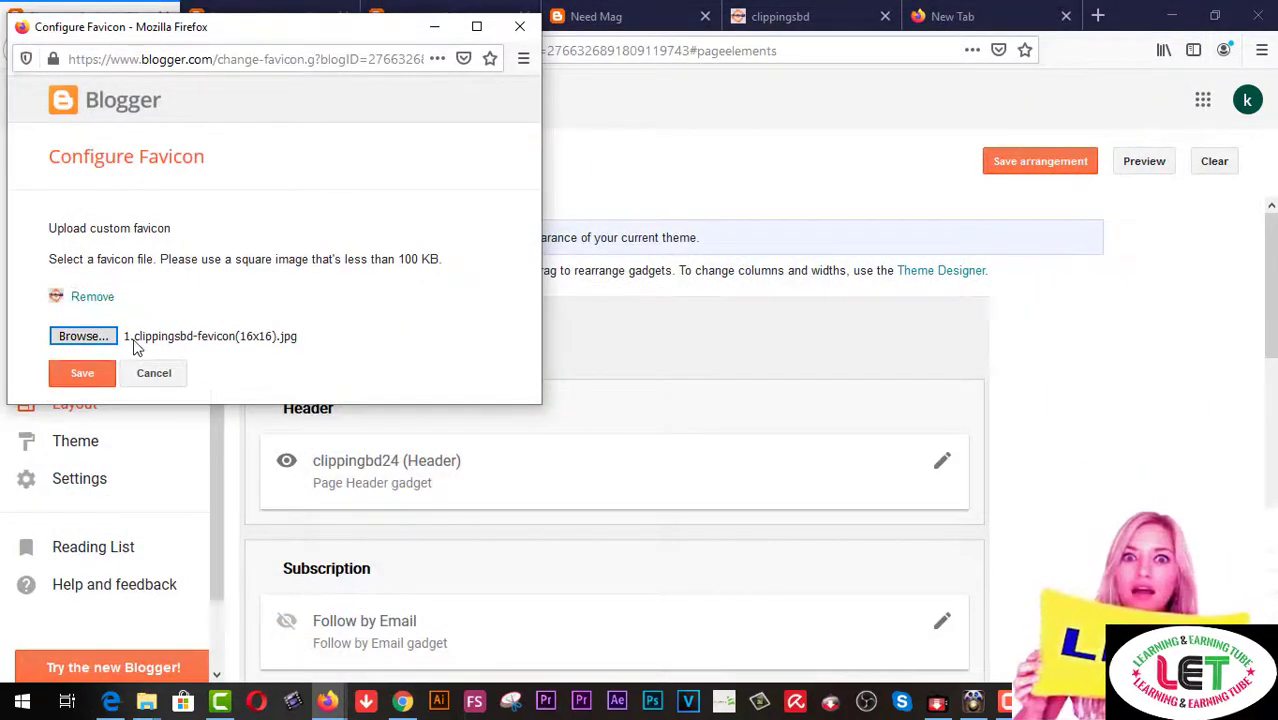
left_click(83, 376)
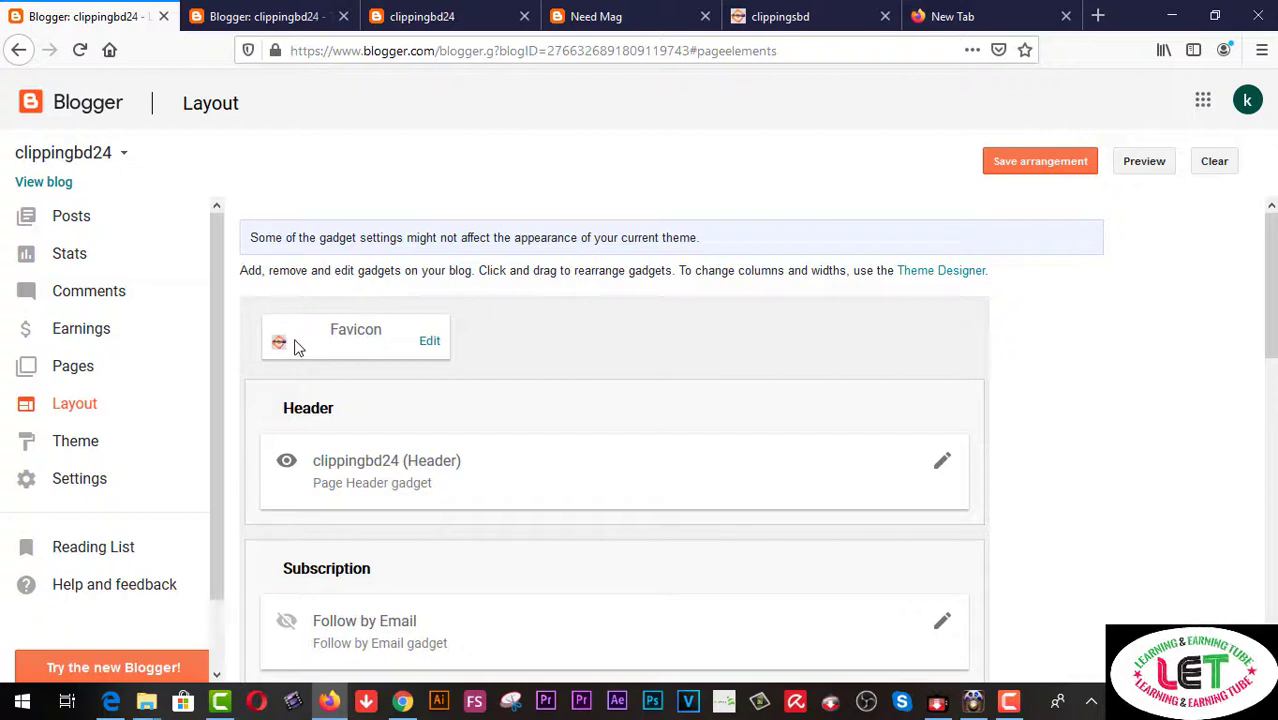
- Look at the clippingsbd site again and examine the sections and gadgets in the clippingbd24 blog's layout
left_click(785, 20)
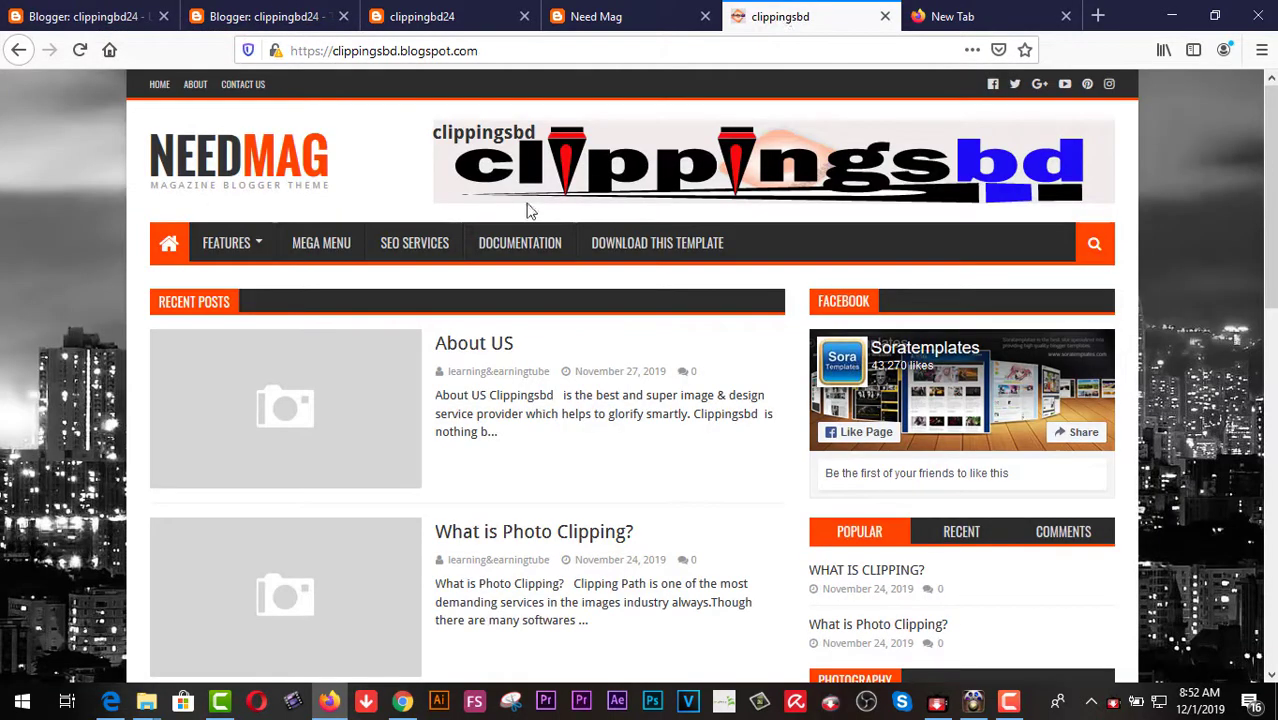
left_click(127, 24)
scroll(622, 461, "down", 3)
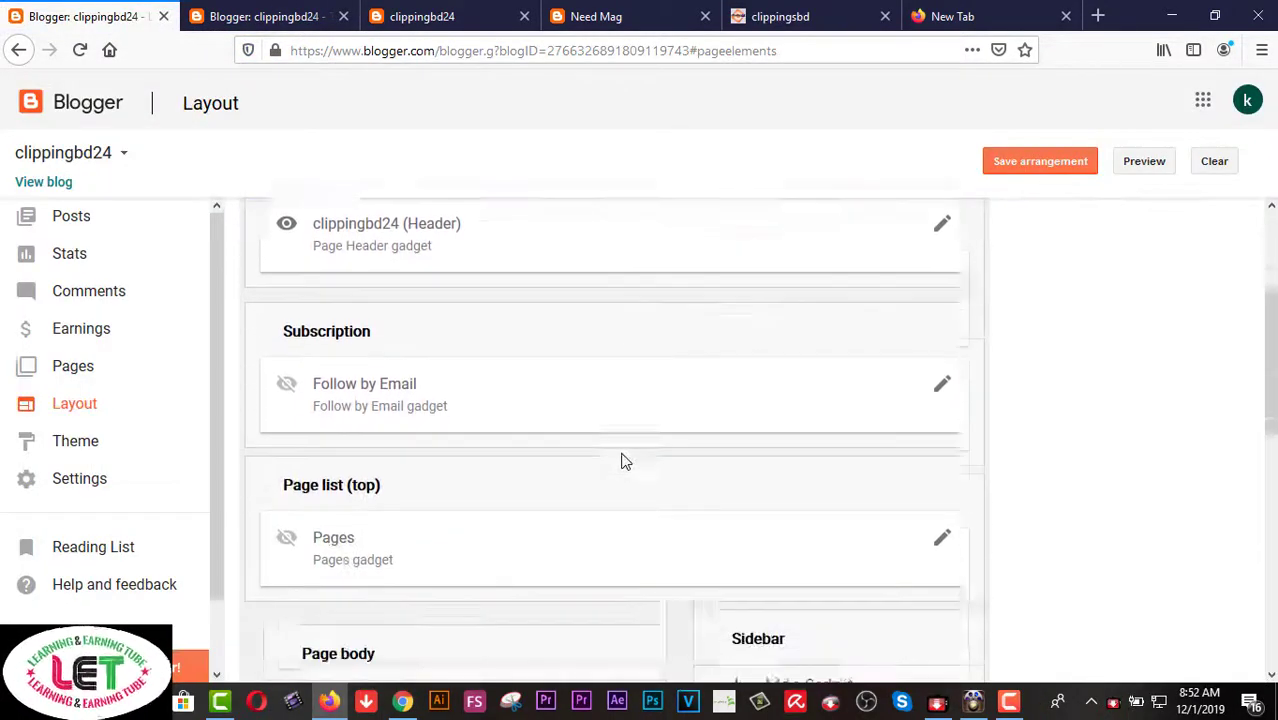
scroll(622, 450, "down", 1)
scroll(622, 450, "down", 3)
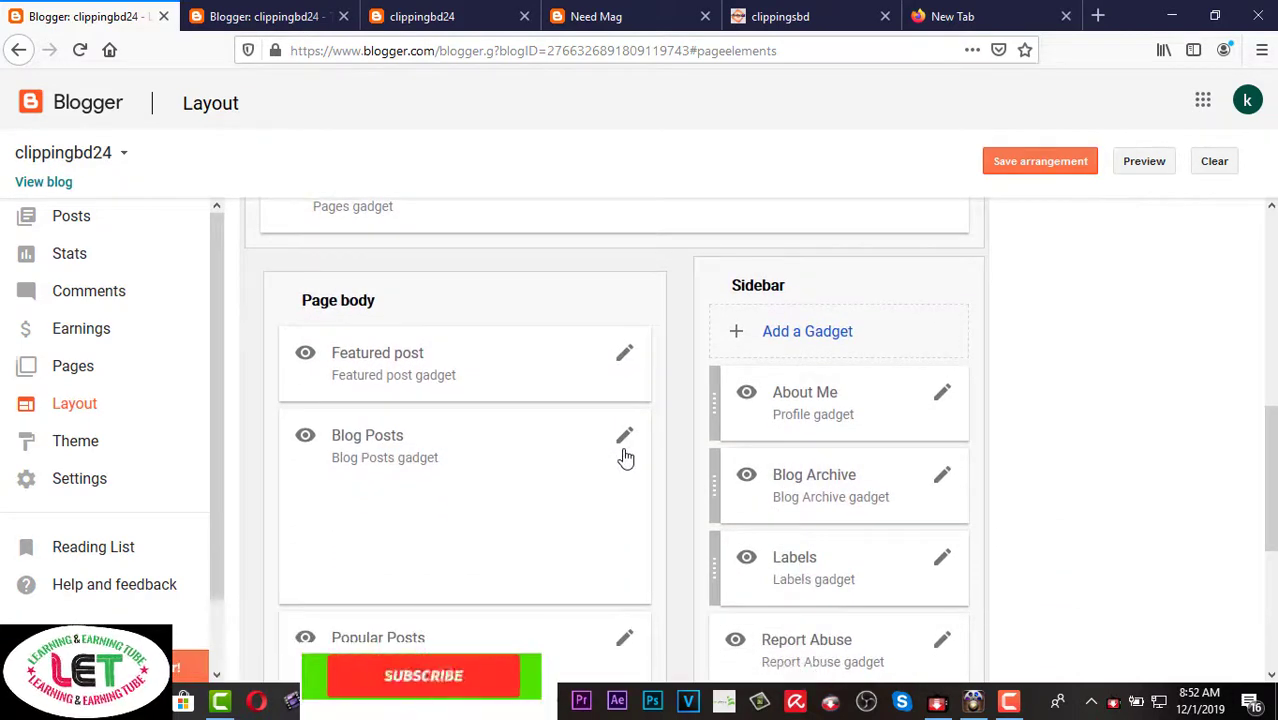
scroll(625, 457, "down", 1)
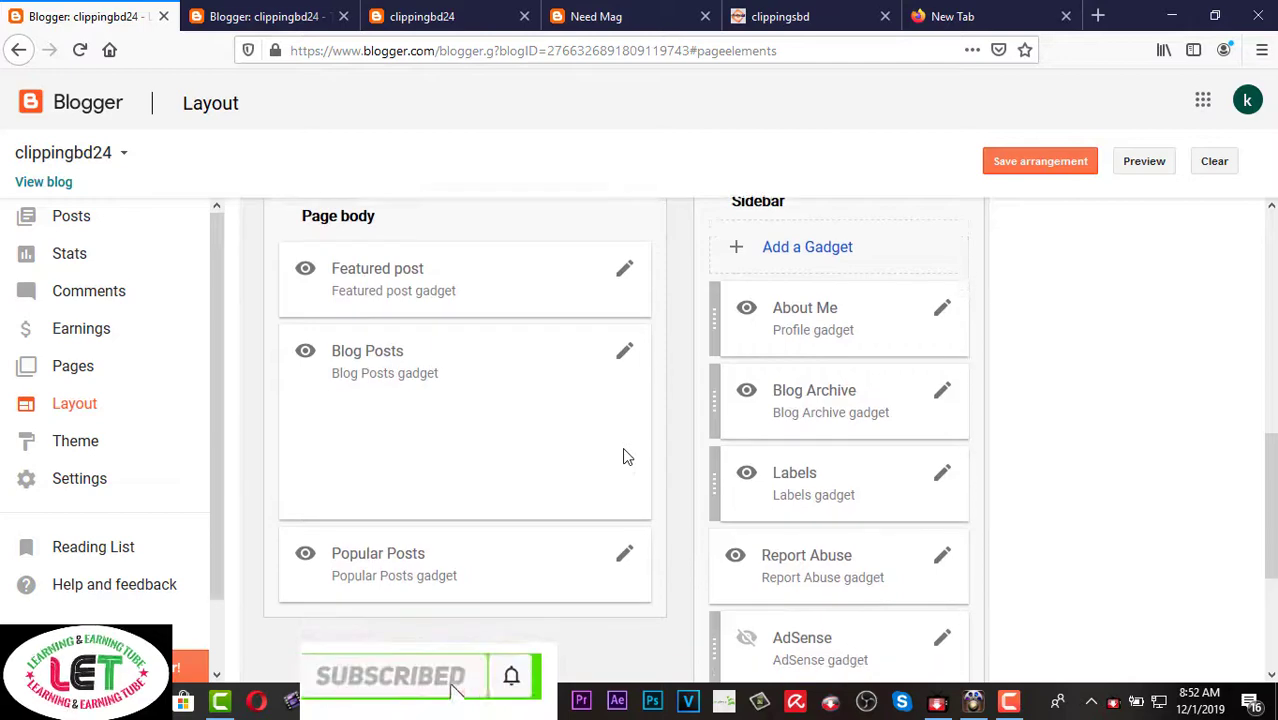
scroll(622, 457, "down", 1)
scroll(622, 457, "down", 3)
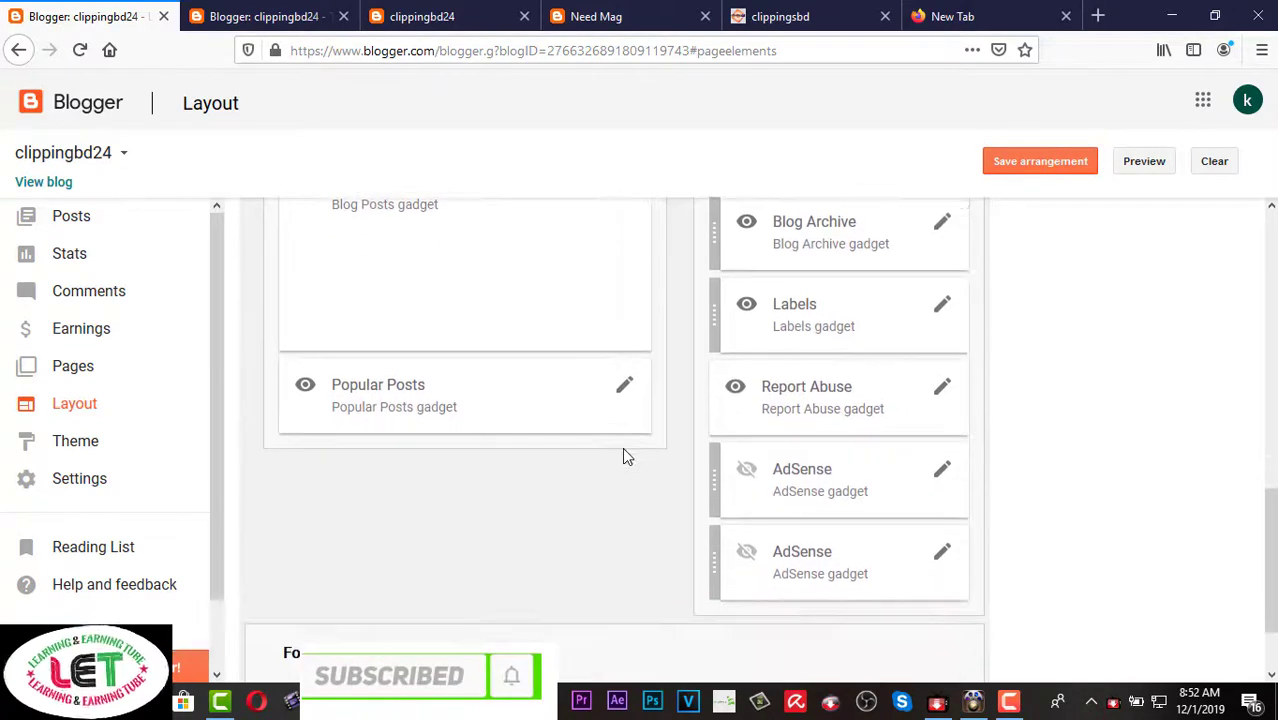
scroll(622, 457, "up", 7)
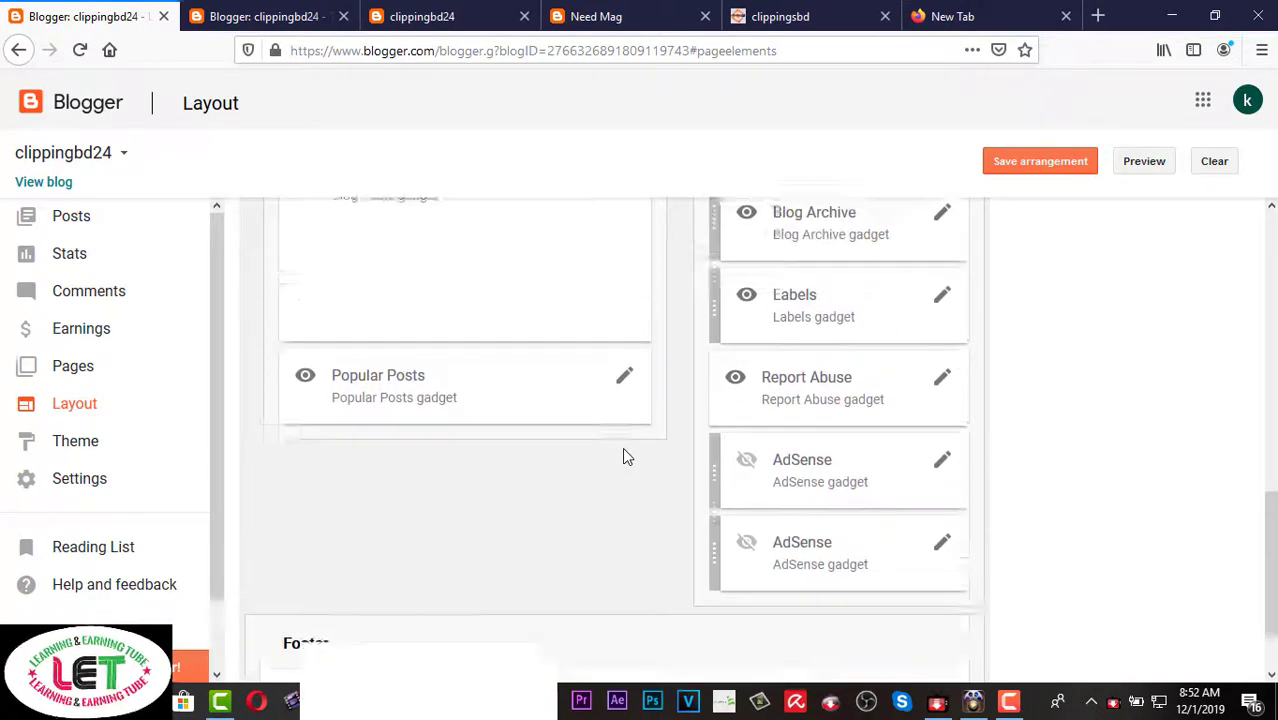
scroll(622, 457, "up", 3)
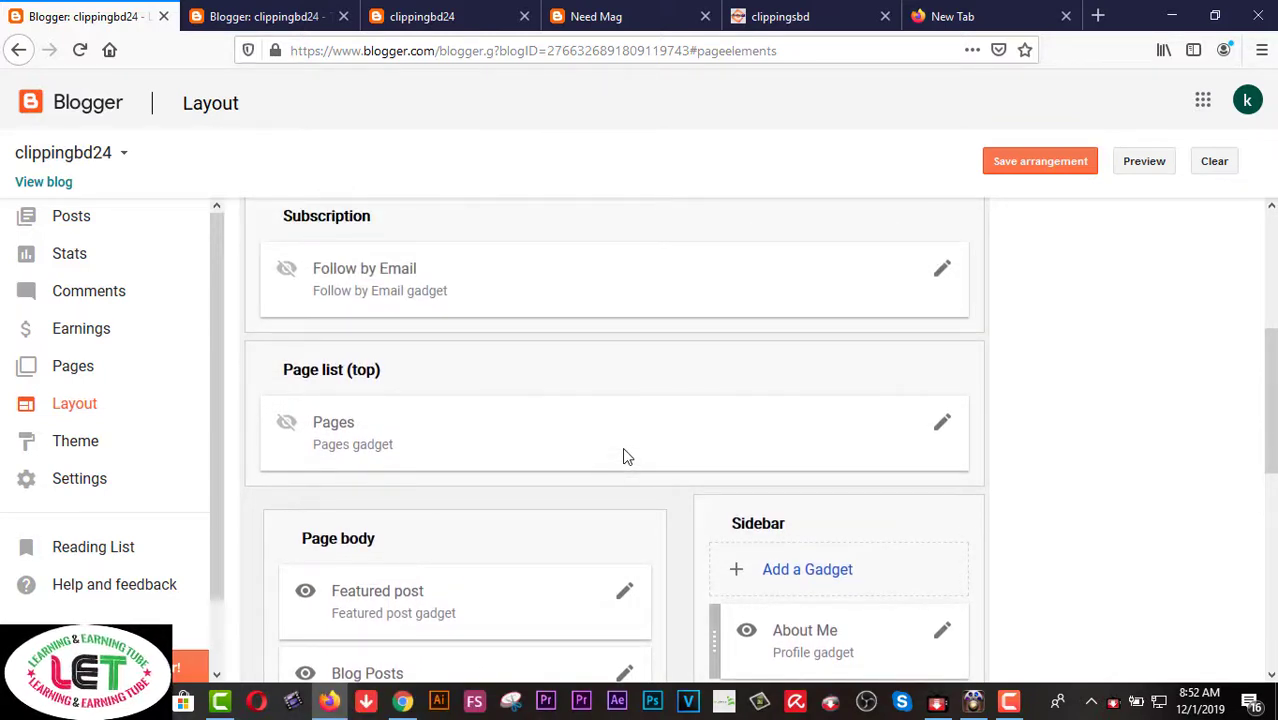
- Add a Page Header gadget titled clippingbd24 to the sidebar, save it and open the blog in a new tab
left_click(812, 572)
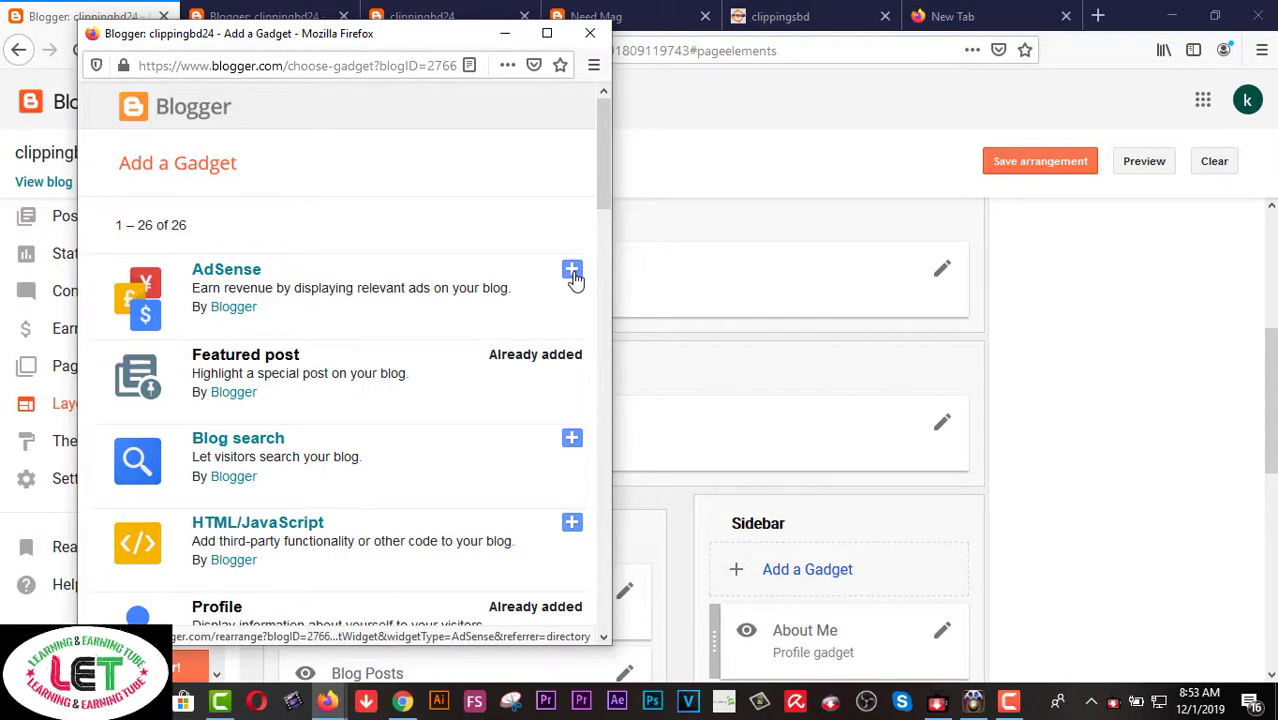
scroll(518, 390, "down", 4)
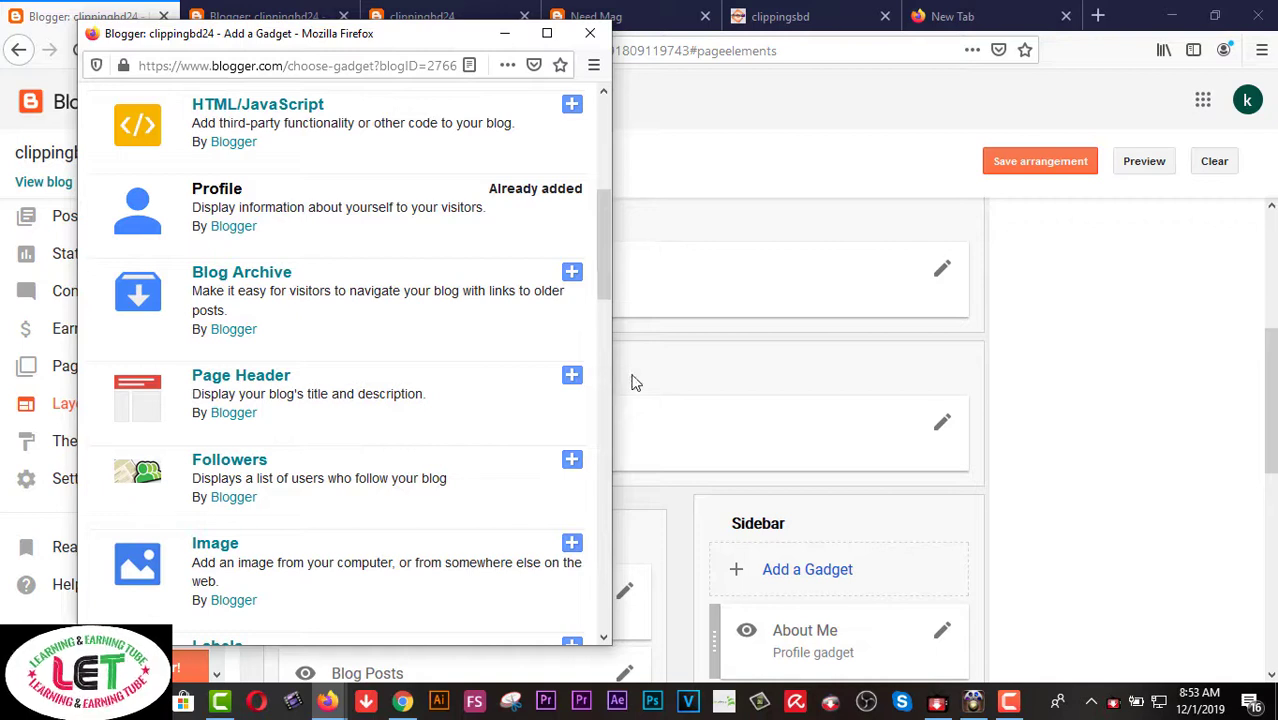
left_click(570, 377)
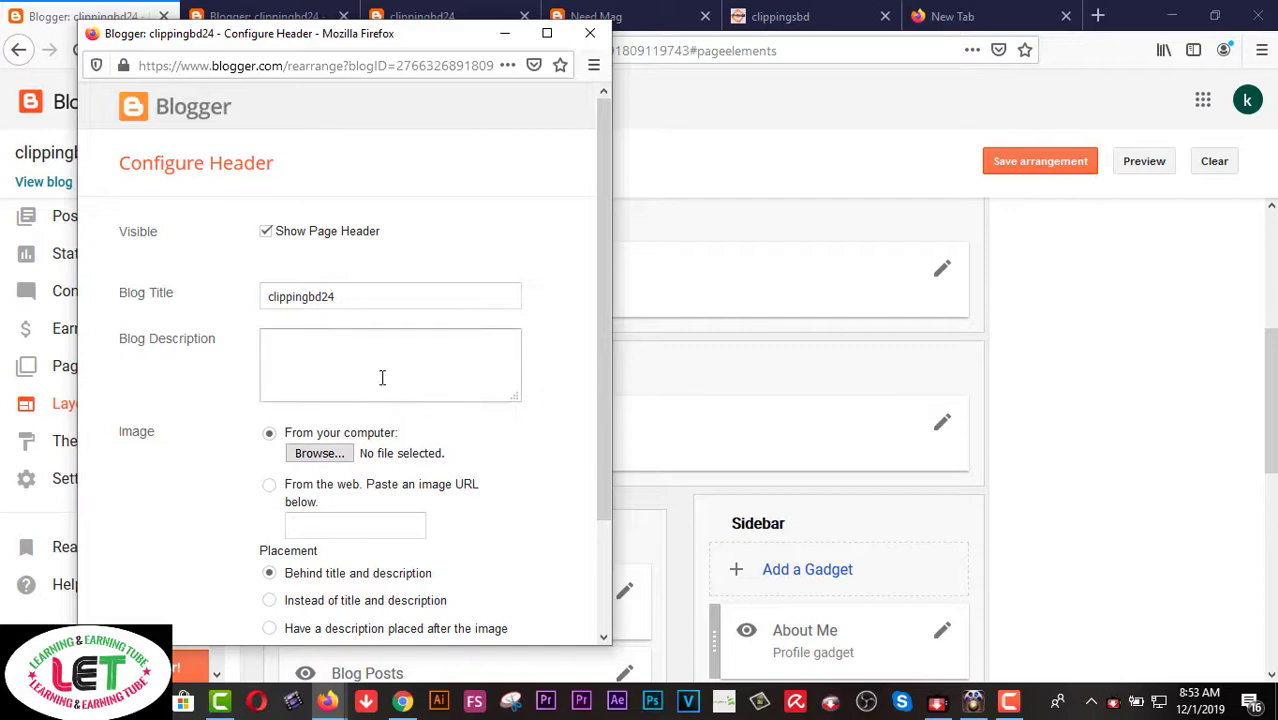
scroll(382, 377, "down", 3)
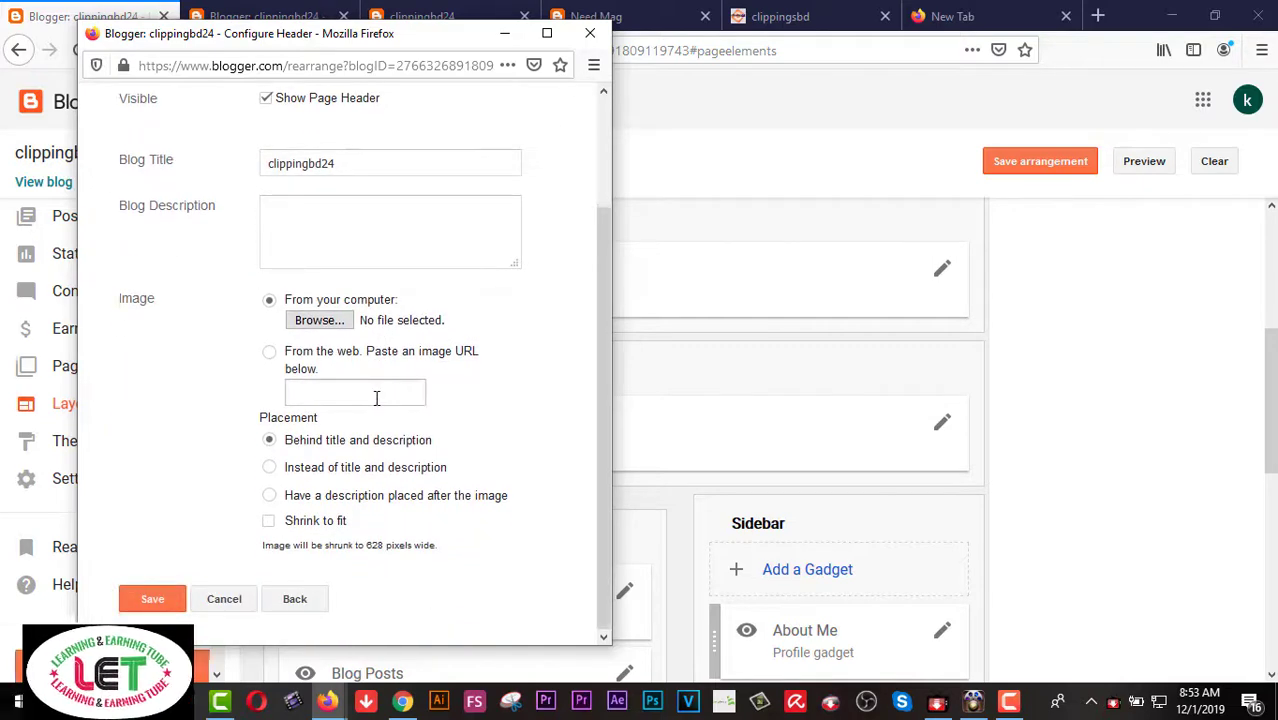
left_click(151, 605)
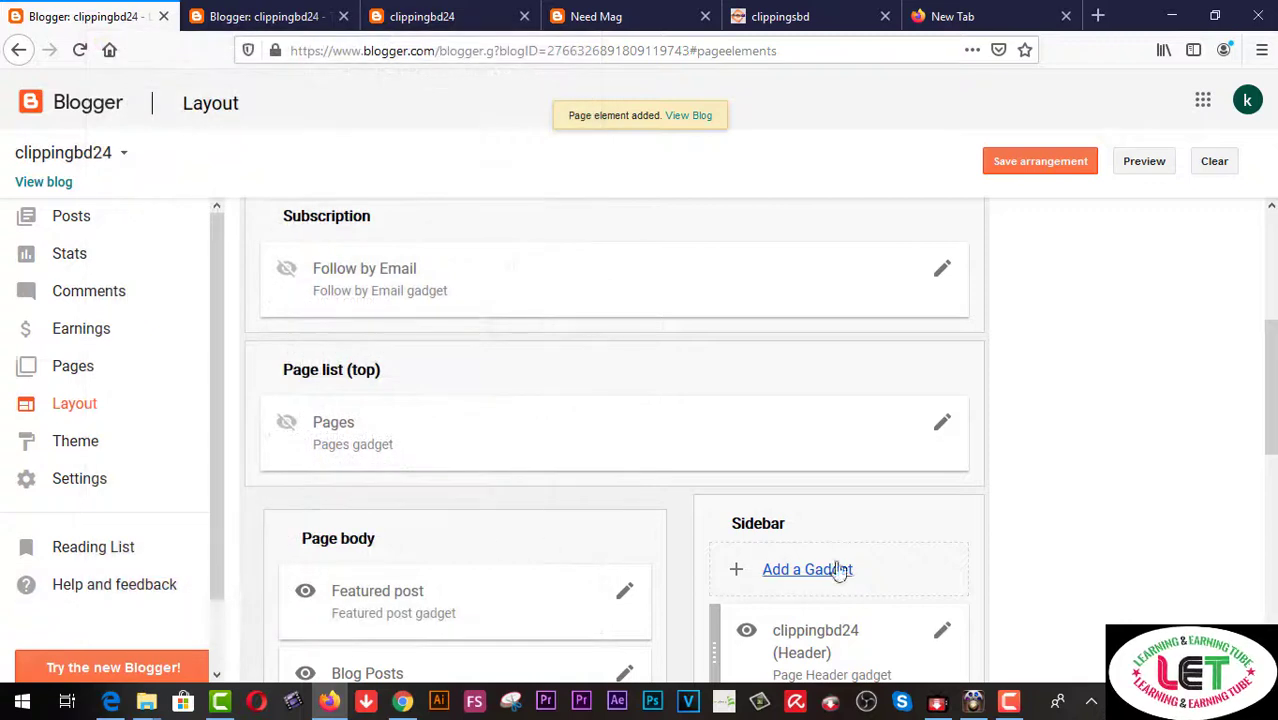
right_click(62, 186)
left_click(75, 198)
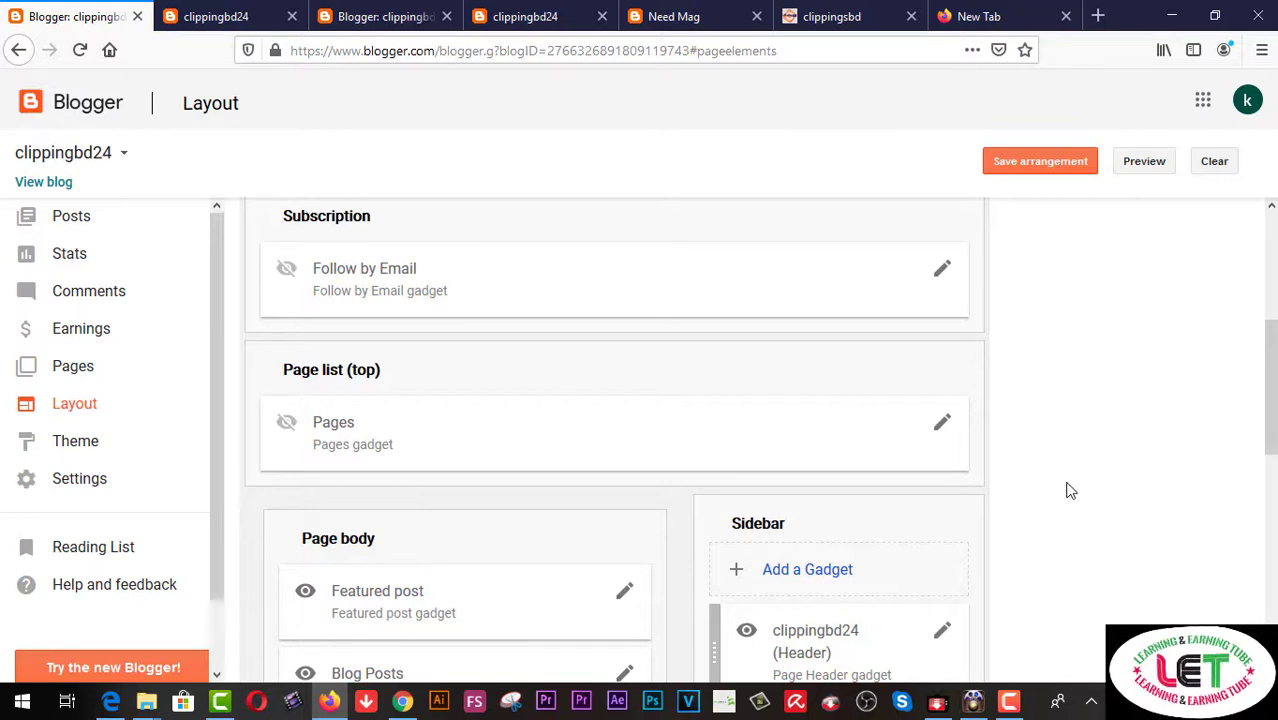
- Set the Pages gadget in the Page list (top) section to show Home, Contact US and About me, make it visible and save it
left_click(942, 424)
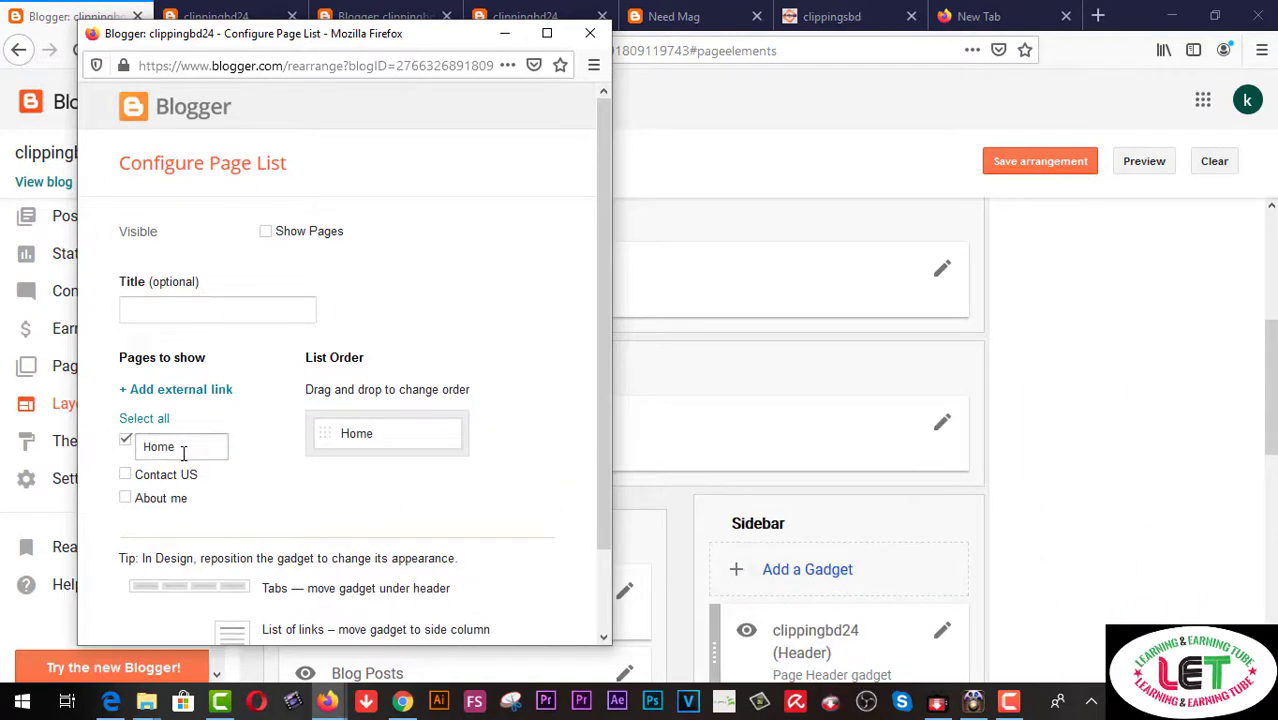
left_click(176, 302)
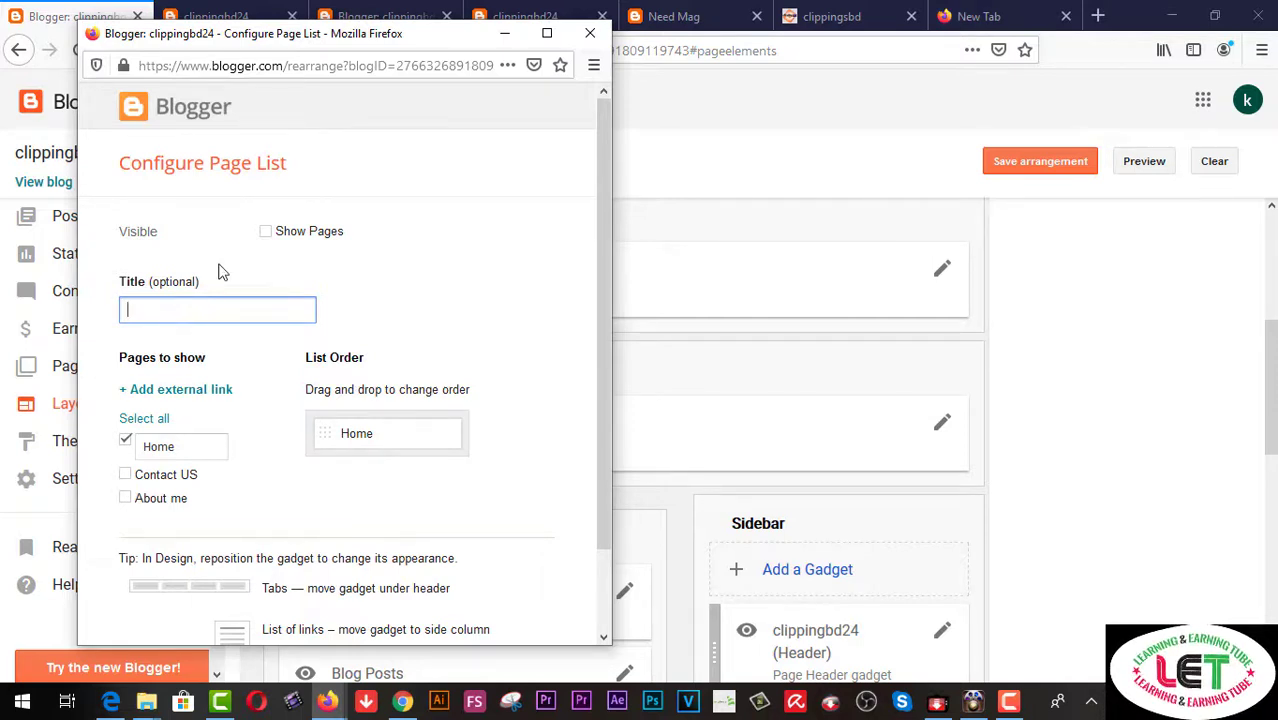
left_click(266, 233)
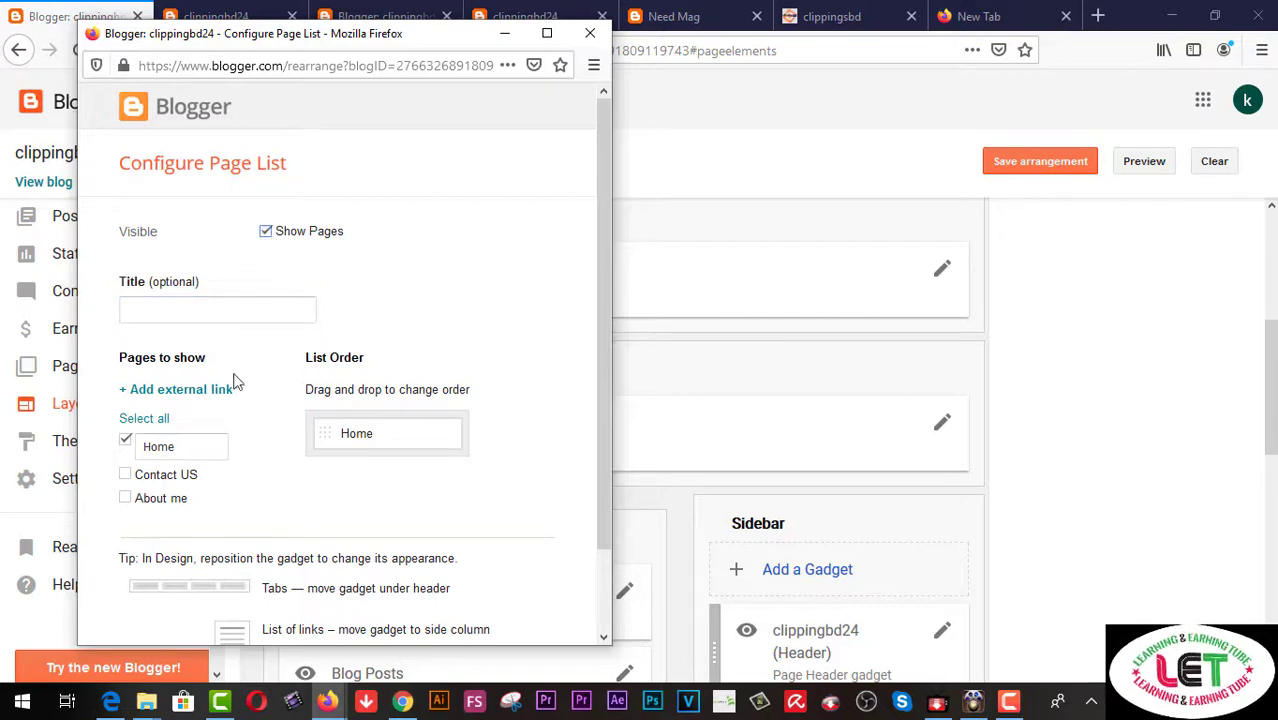
left_click(125, 475)
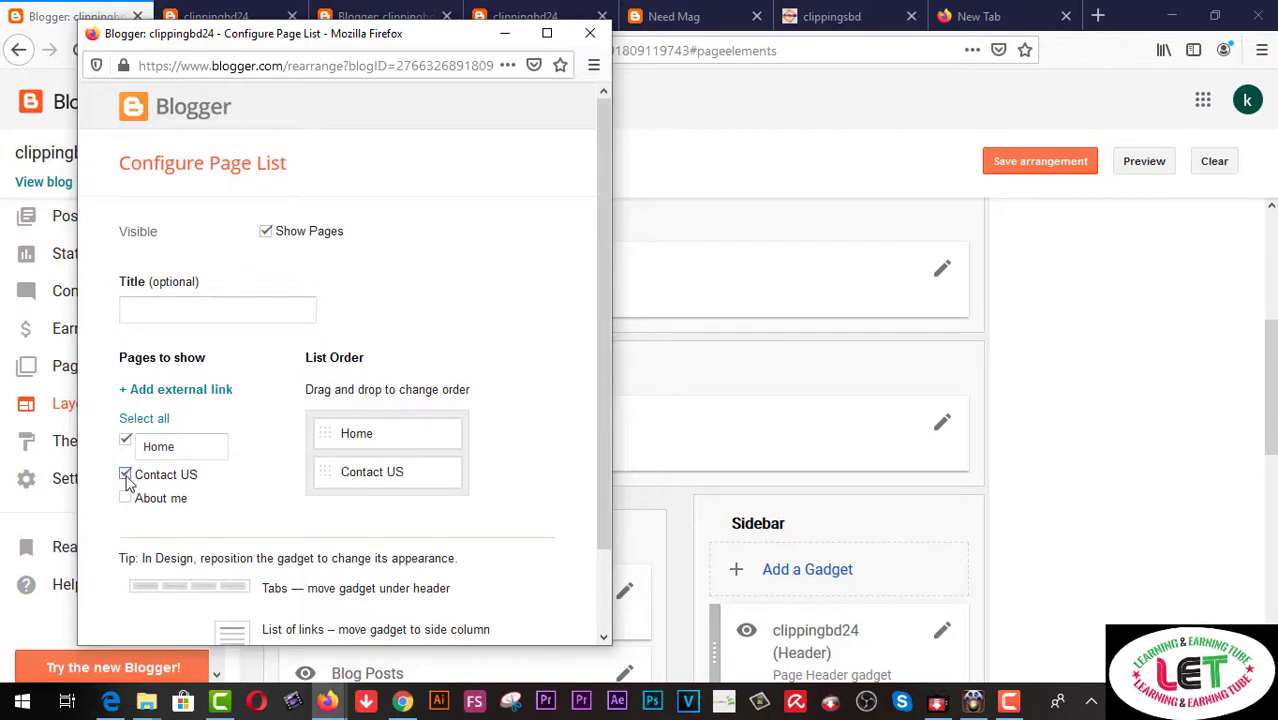
left_click(125, 498)
scroll(385, 513, "down", 2)
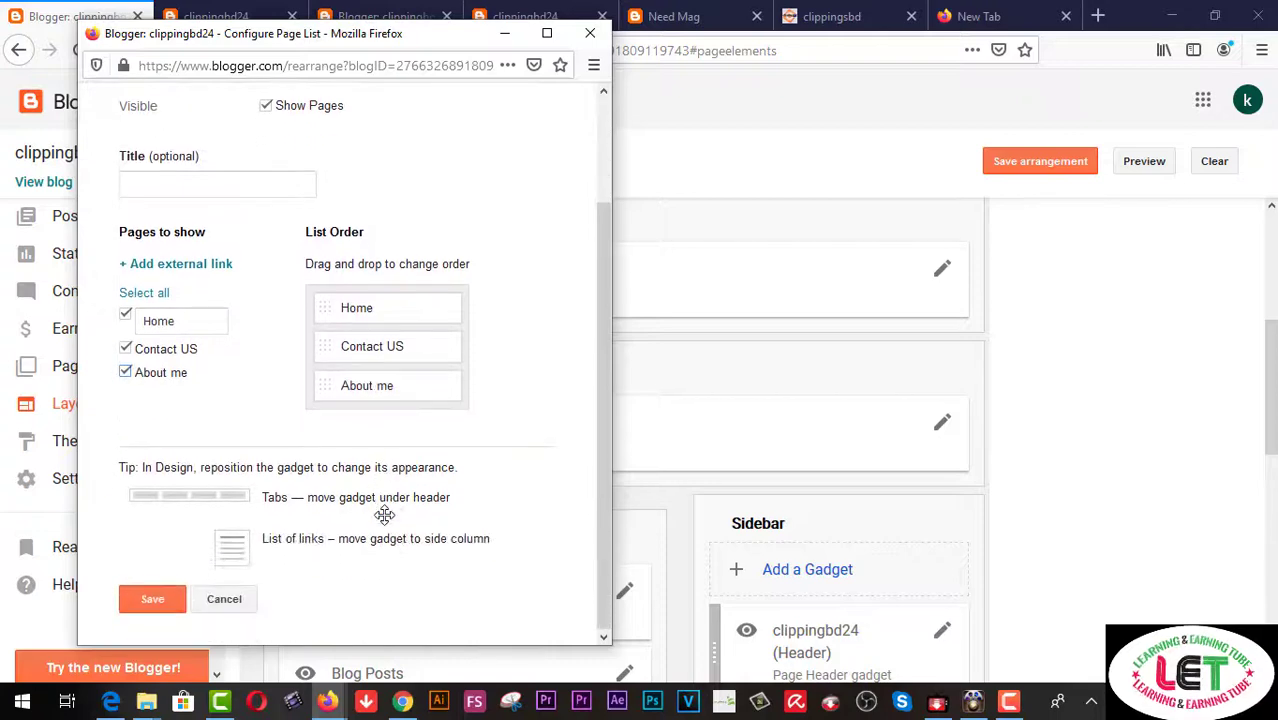
left_click(153, 600)
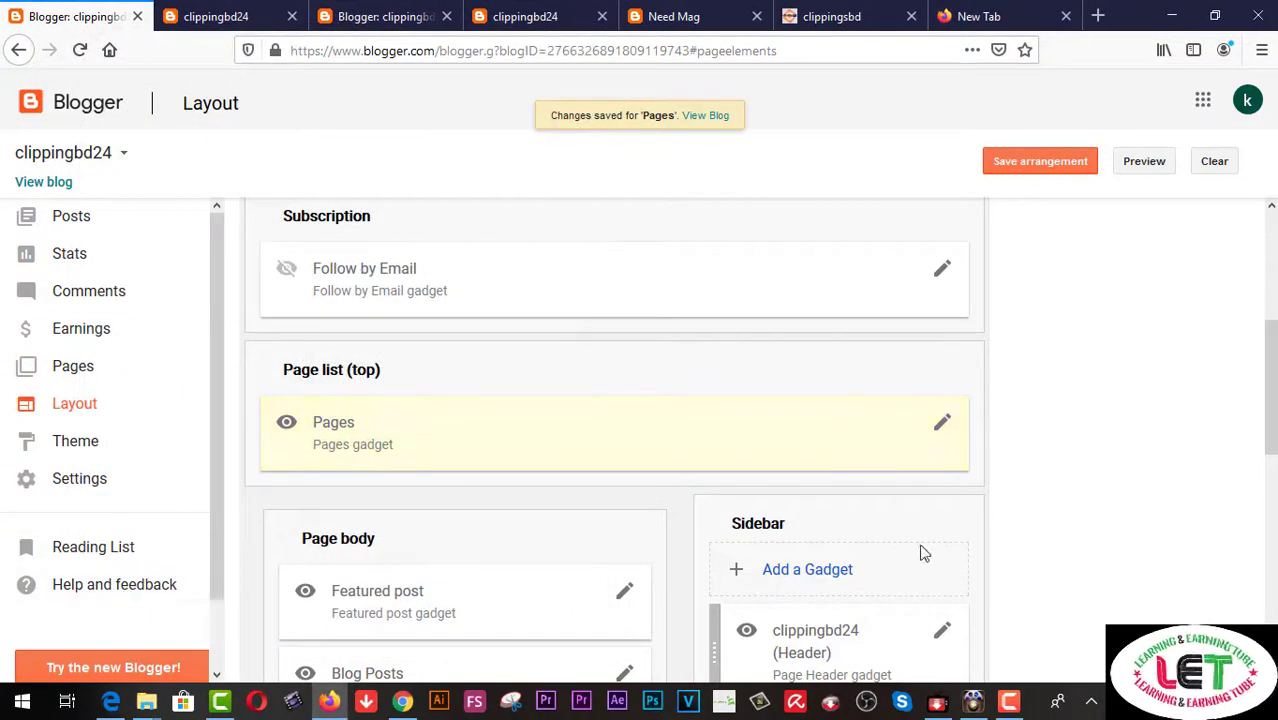
- Close the outdated clippingbd24 blog tab and reopen the blog in a new tab to check its page menu
left_click(213, 20)
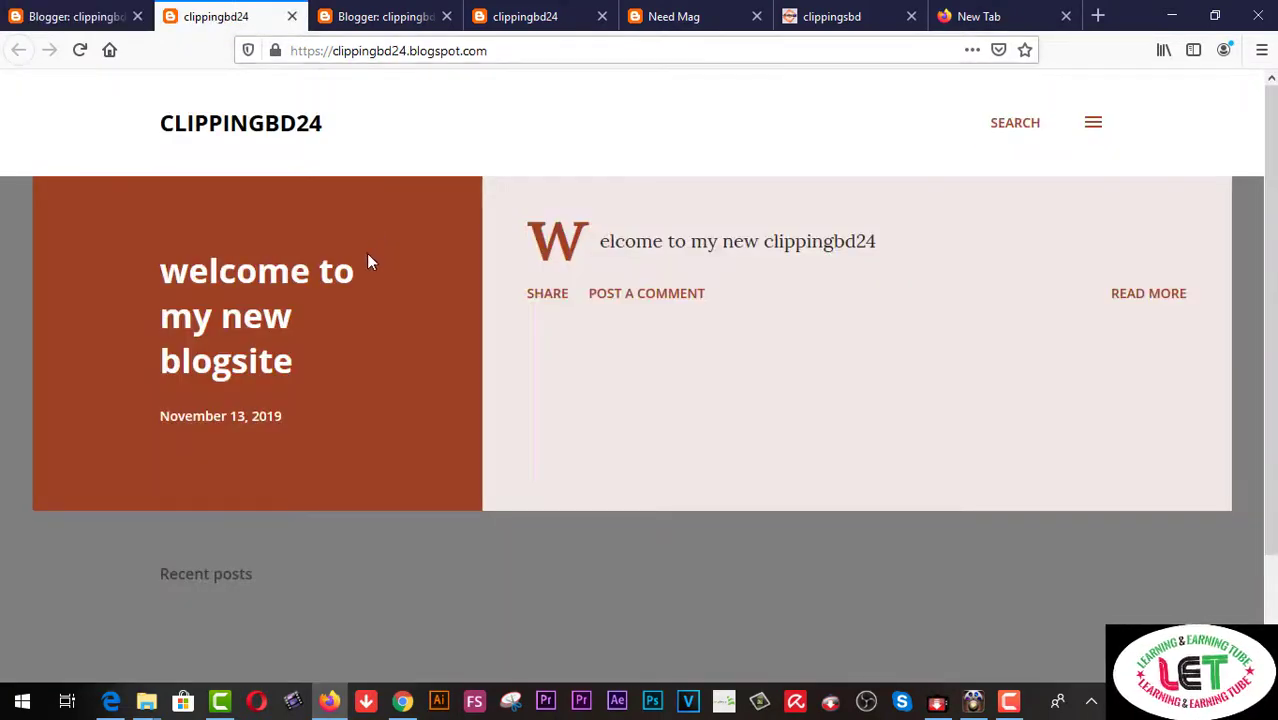
left_click(291, 16)
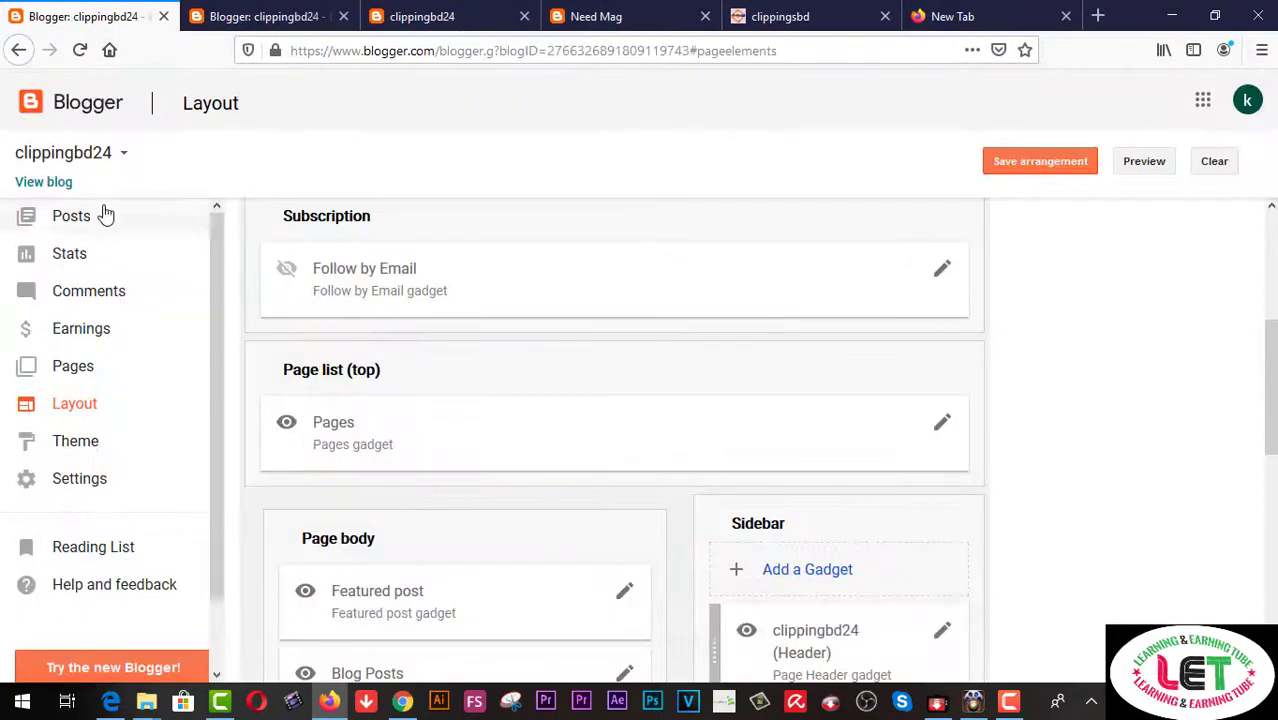
right_click(45, 183)
left_click(65, 198)
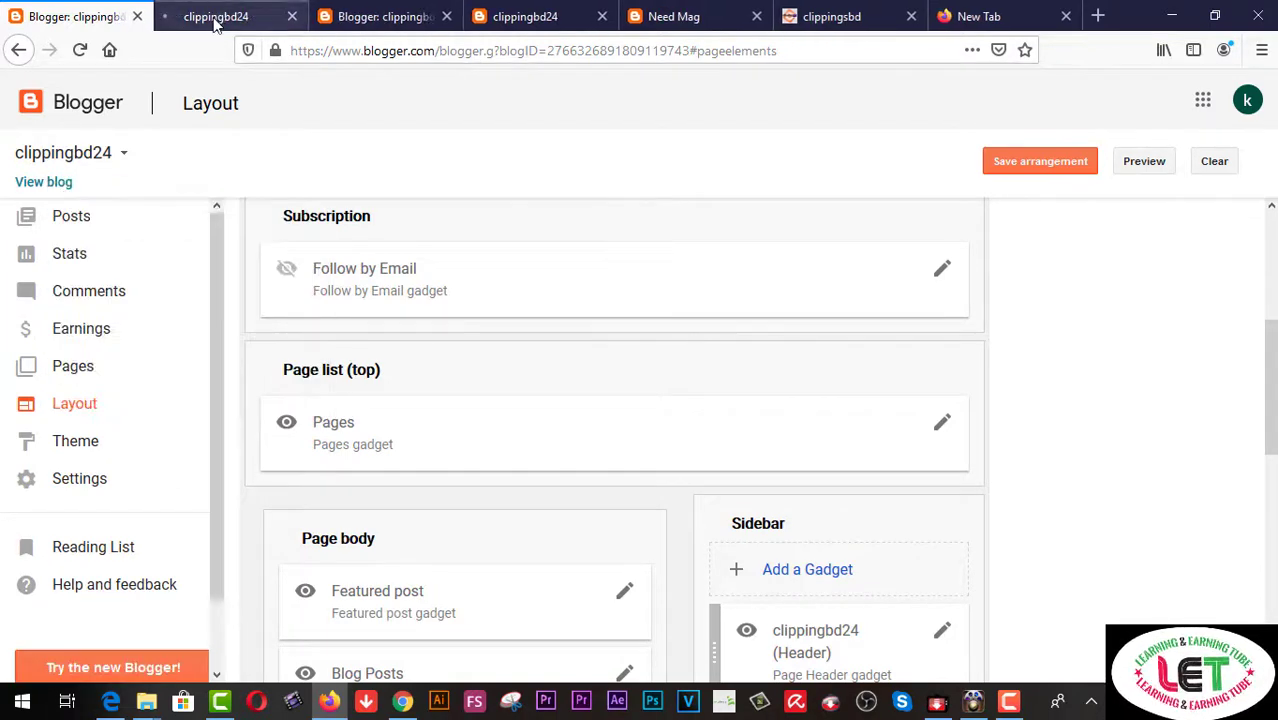
left_click(212, 20)
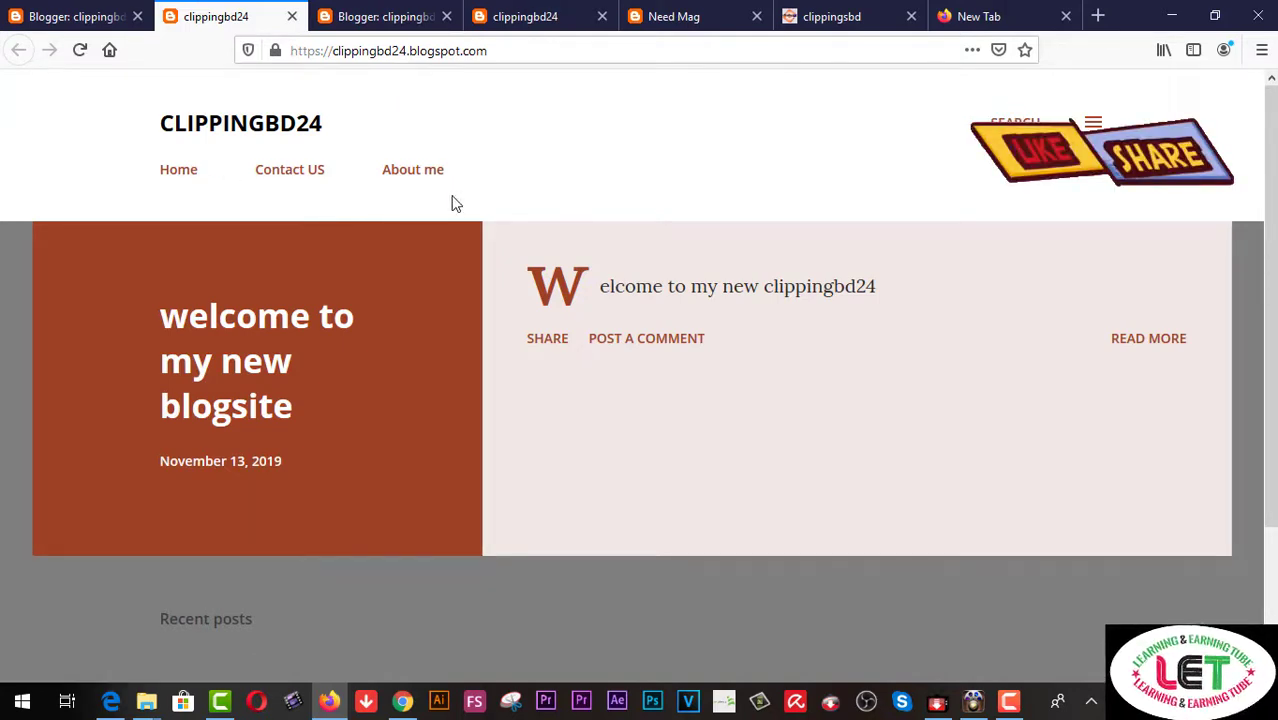
- Compare the clippingsbd site's page menu with the clippingbd24 blog, look through the blog's home page and return to its layout
left_click(846, 20)
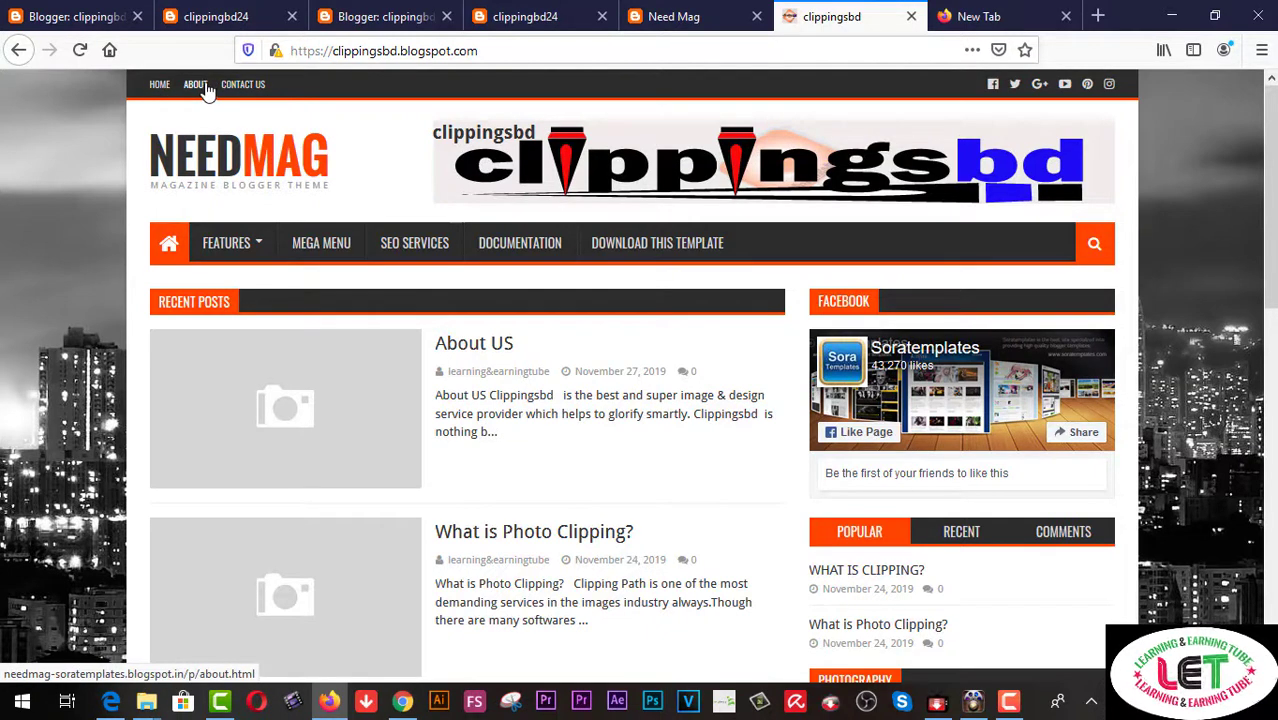
left_click(226, 17)
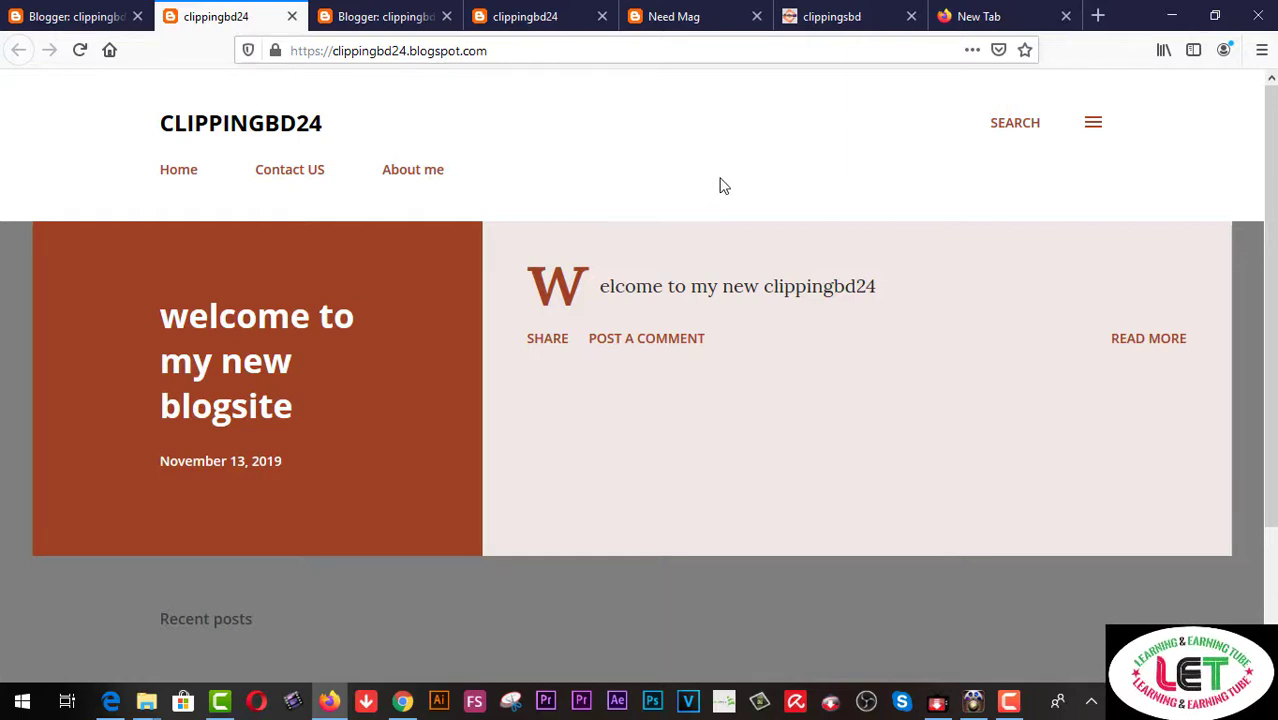
scroll(724, 186, "down", 3)
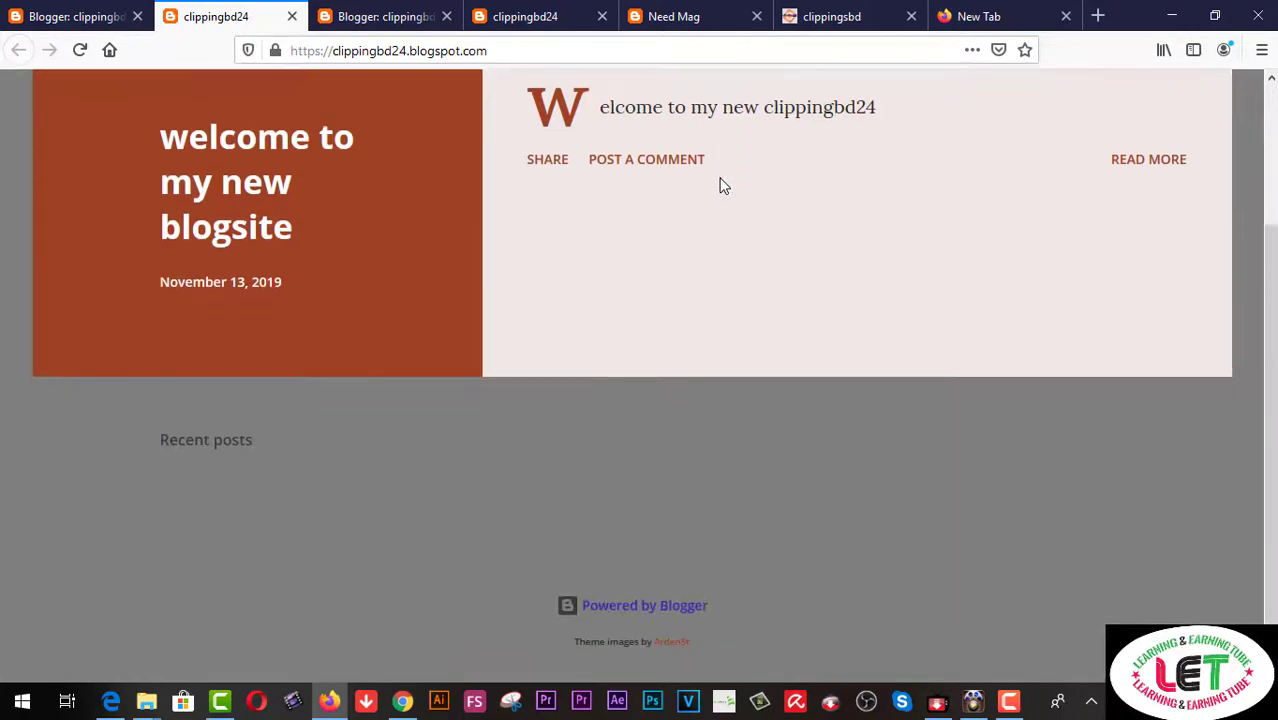
scroll(671, 275, "up", 3)
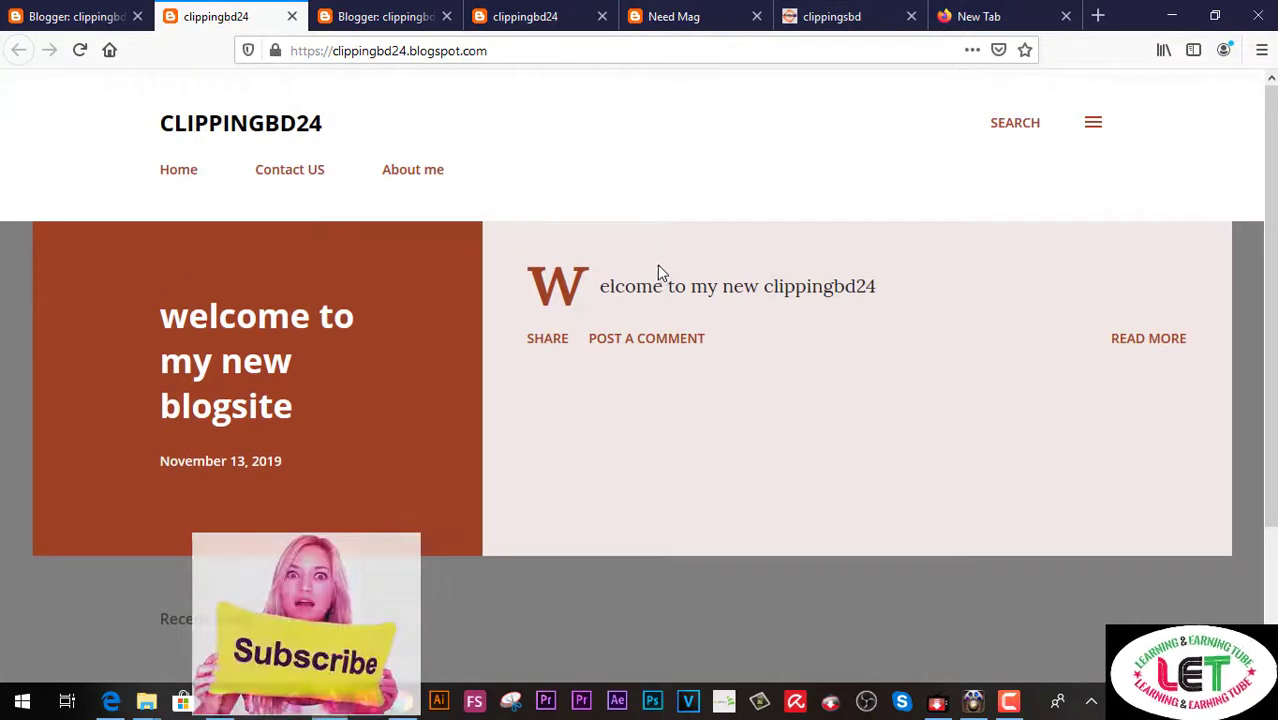
left_click(90, 20)
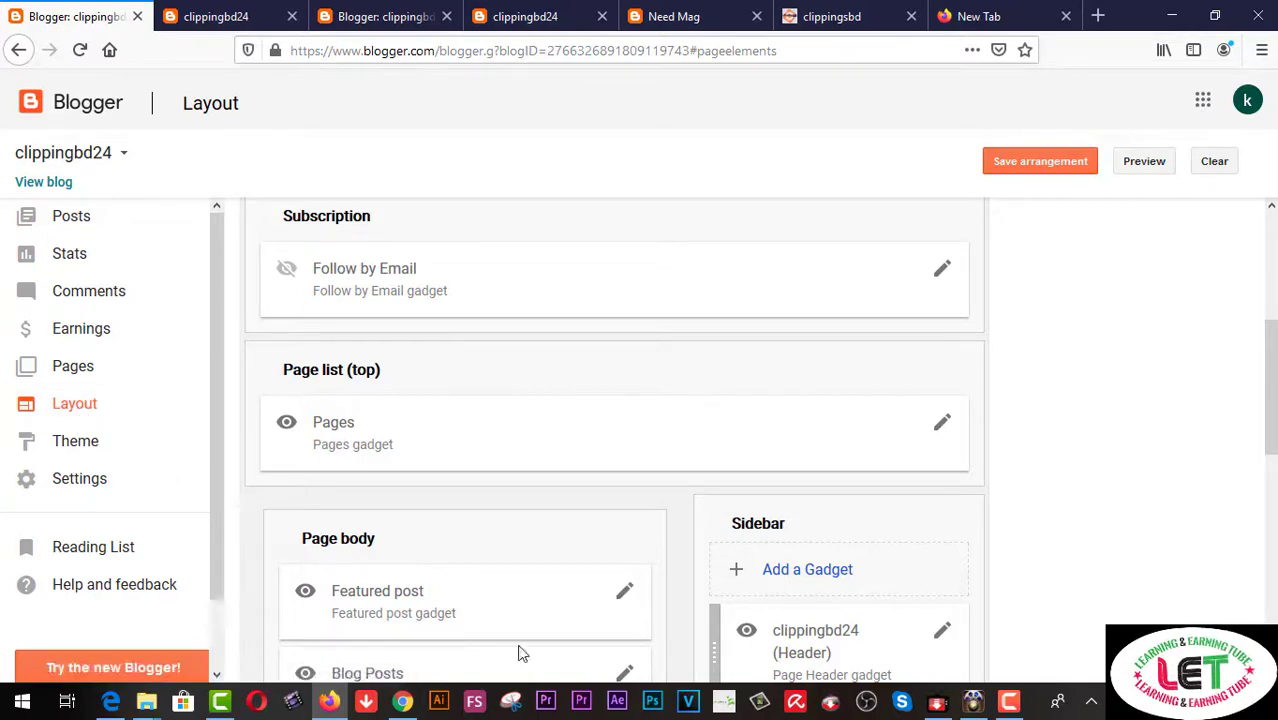
- Switch to Chrome and look through the uploaded videos on the learning & earning tube YouTube channel
left_click(404, 702)
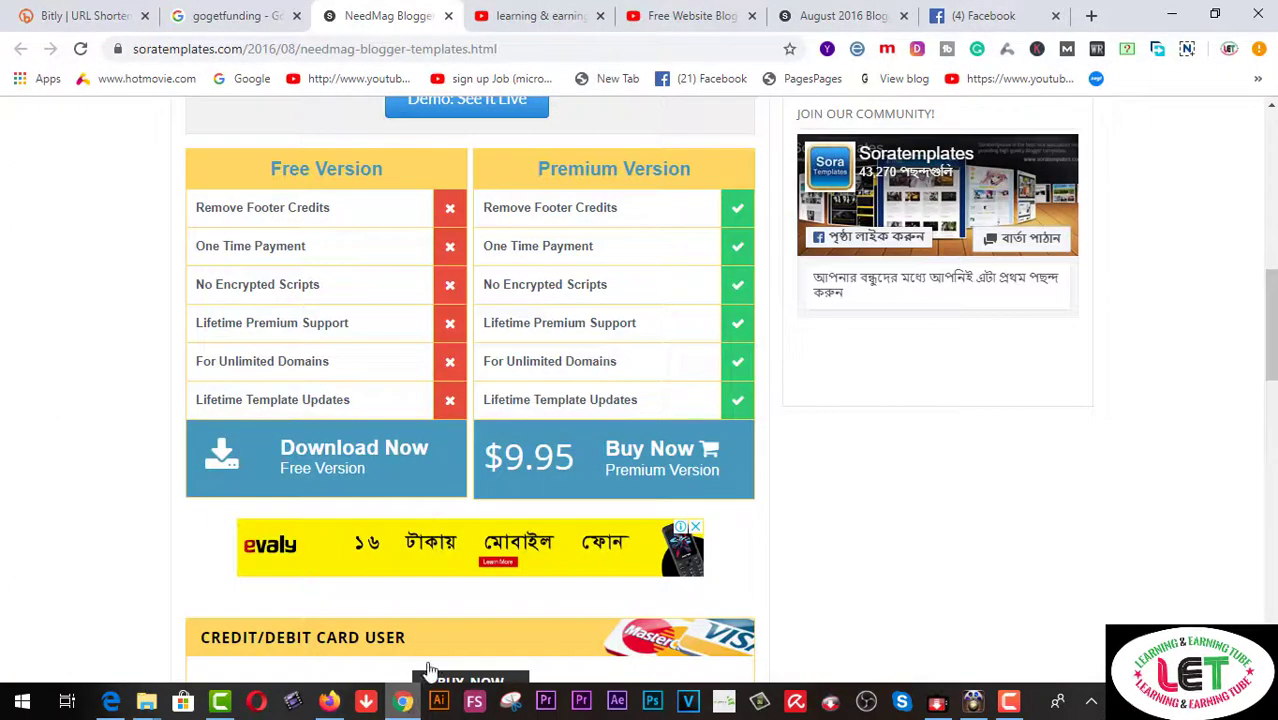
left_click(566, 17)
scroll(1058, 388, "up", 8)
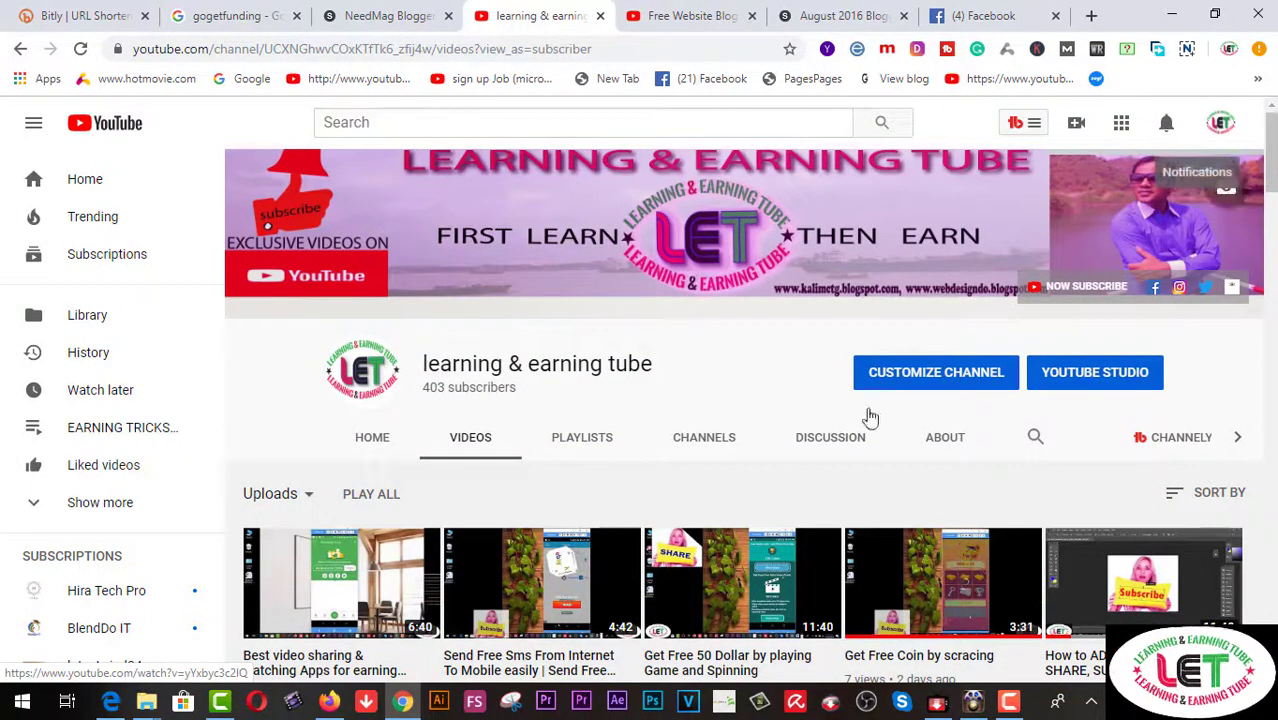
scroll(714, 495, "down", 2)
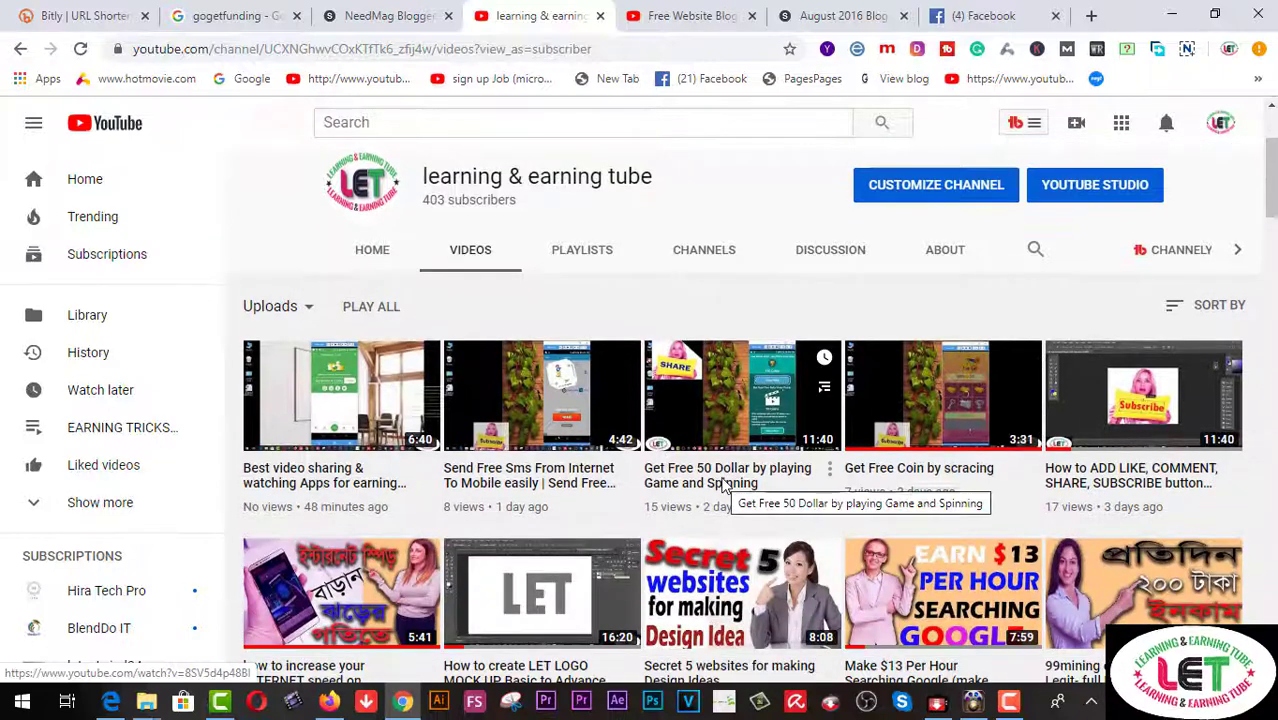